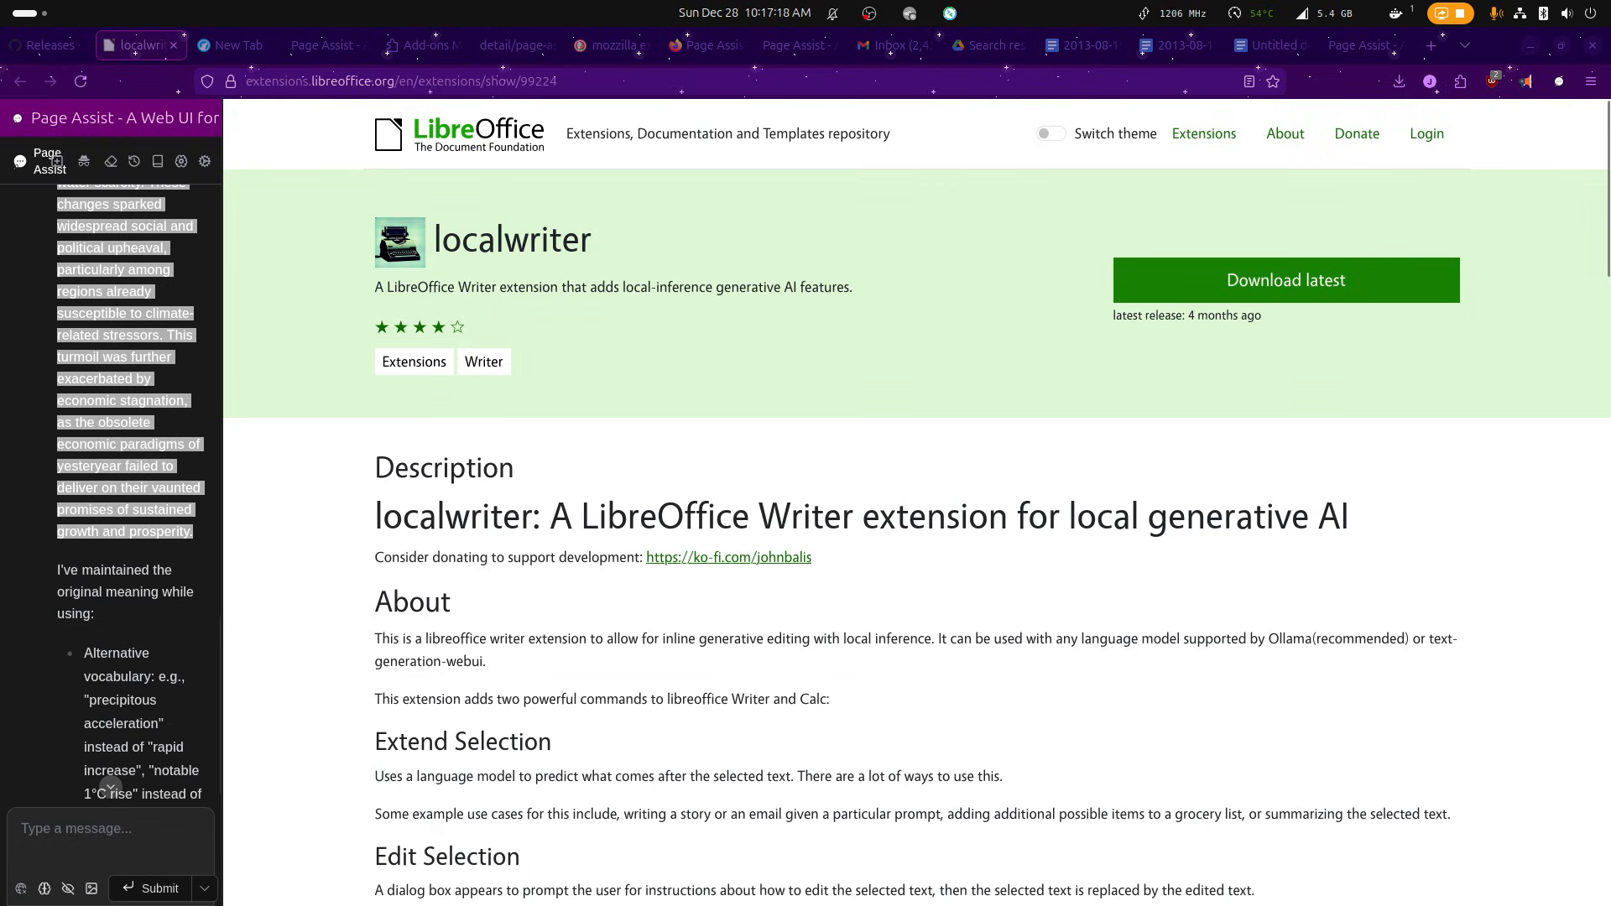
# Switch to LibreOffice Writer and open the extension manager.
pyautogui.hotkey('alt', 'Tab')
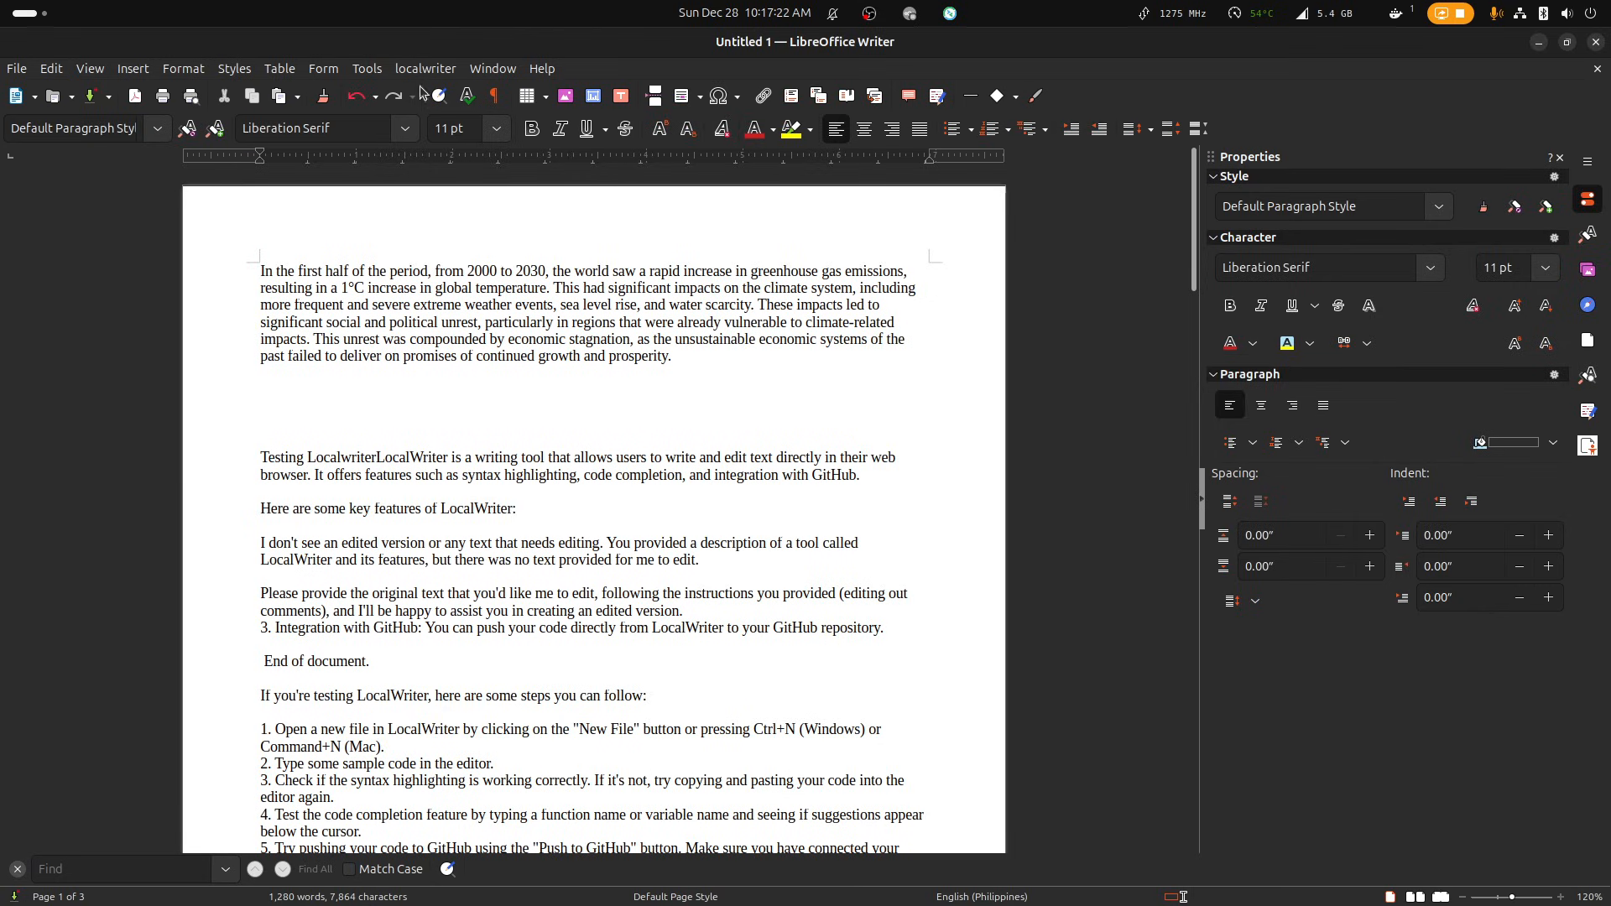
pyautogui.click(369, 72)
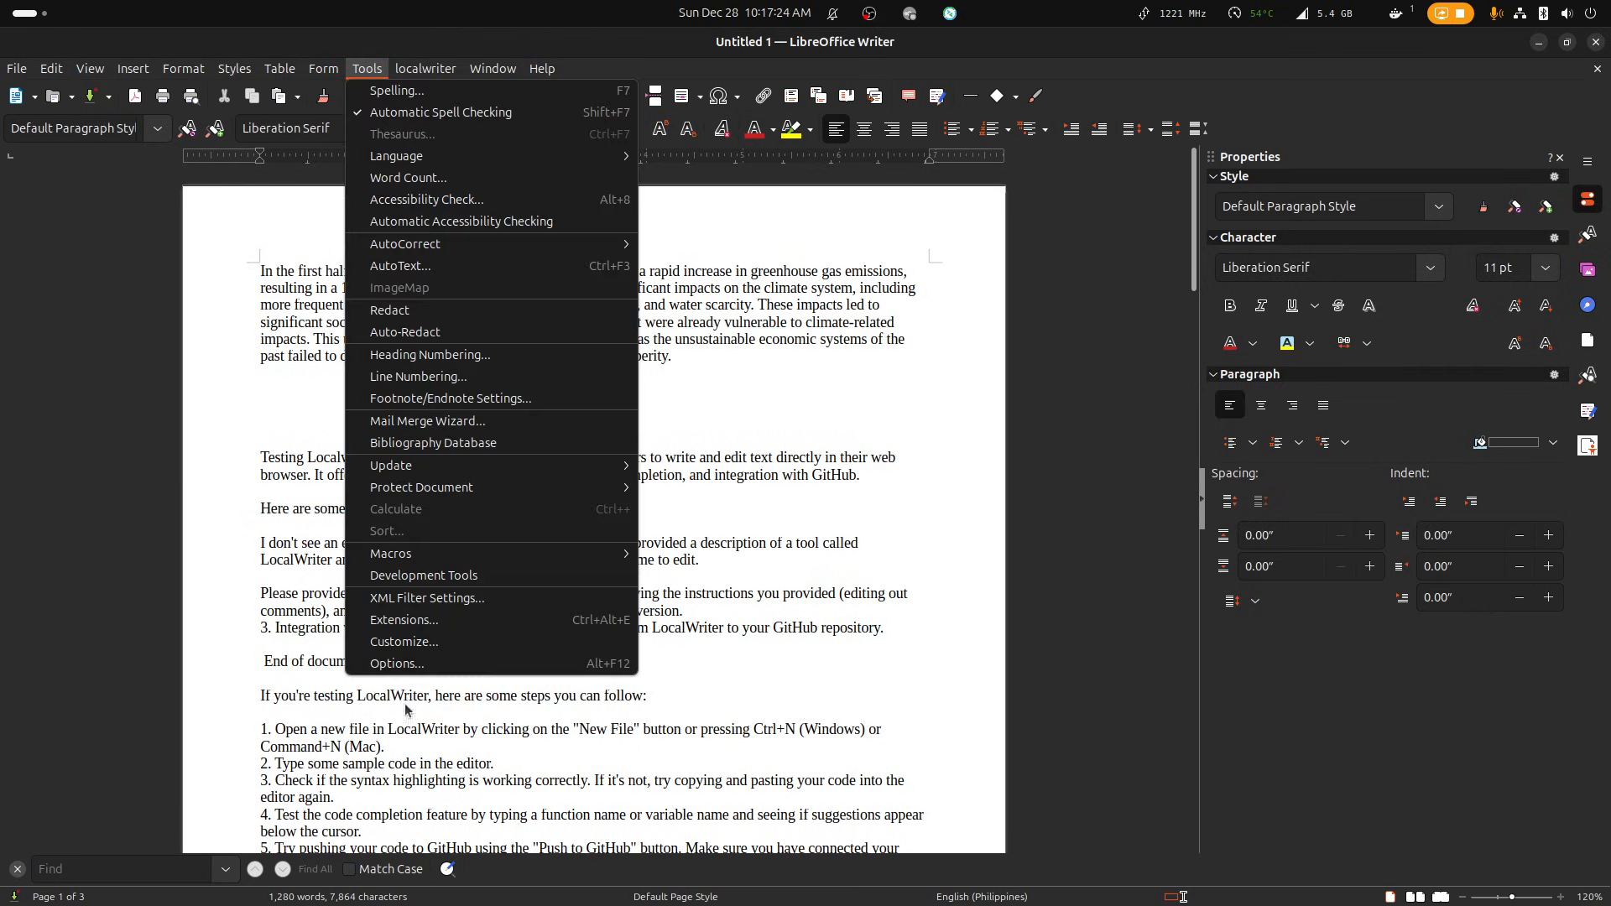
pyautogui.click(401, 620)
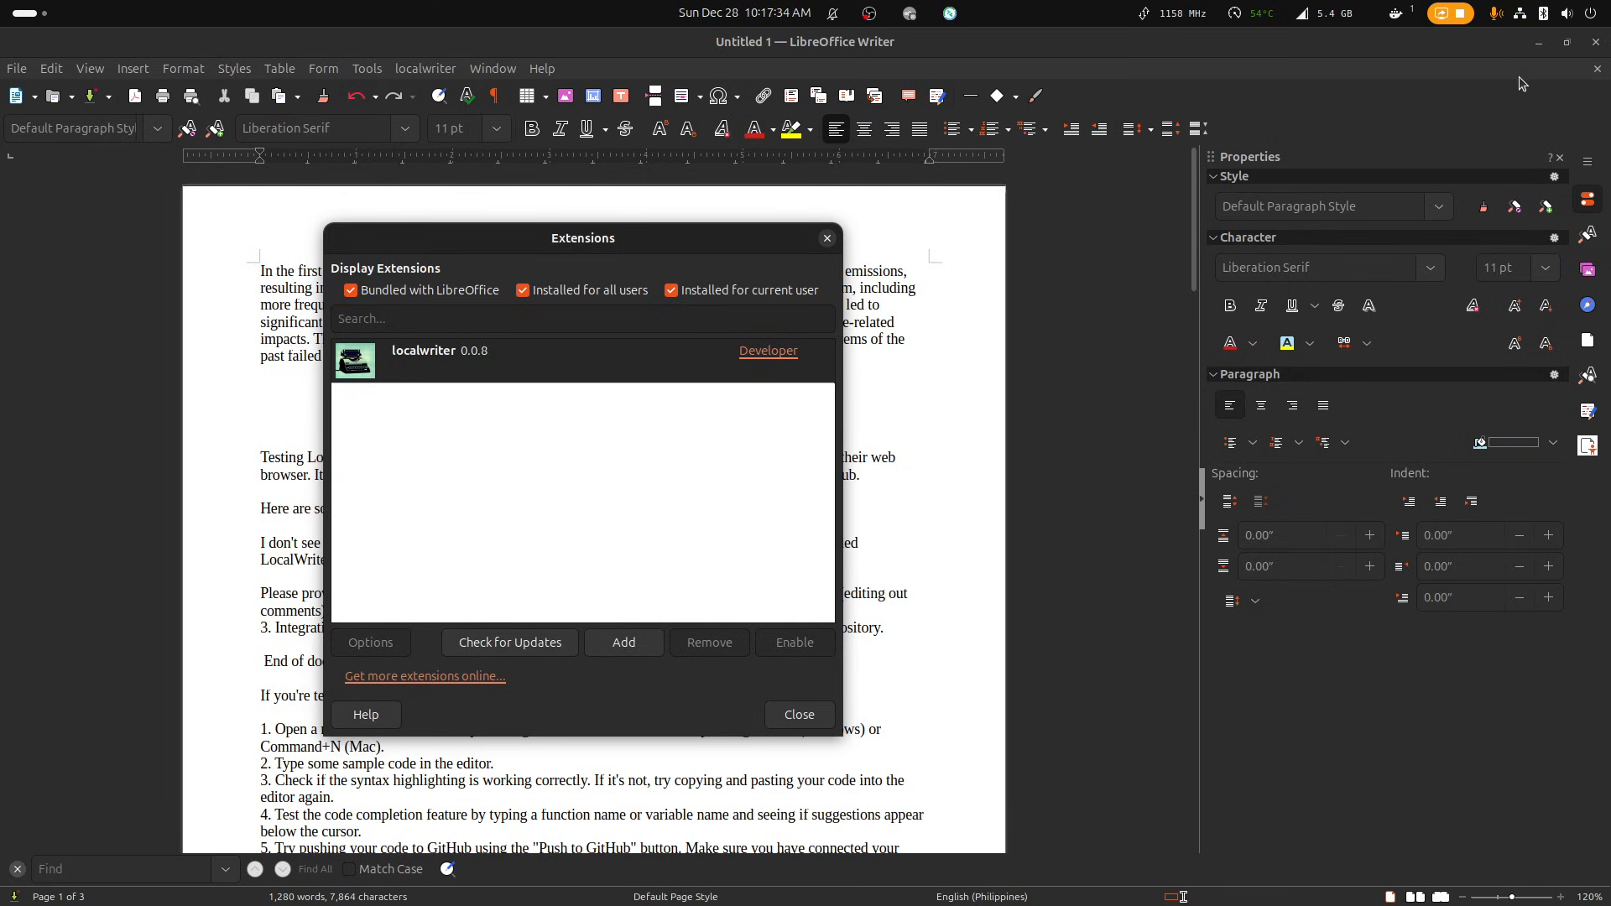
# Switch to the browser, download the latest localwriter extension, and bring up the project's GitHub releases page.
pyautogui.press('super')
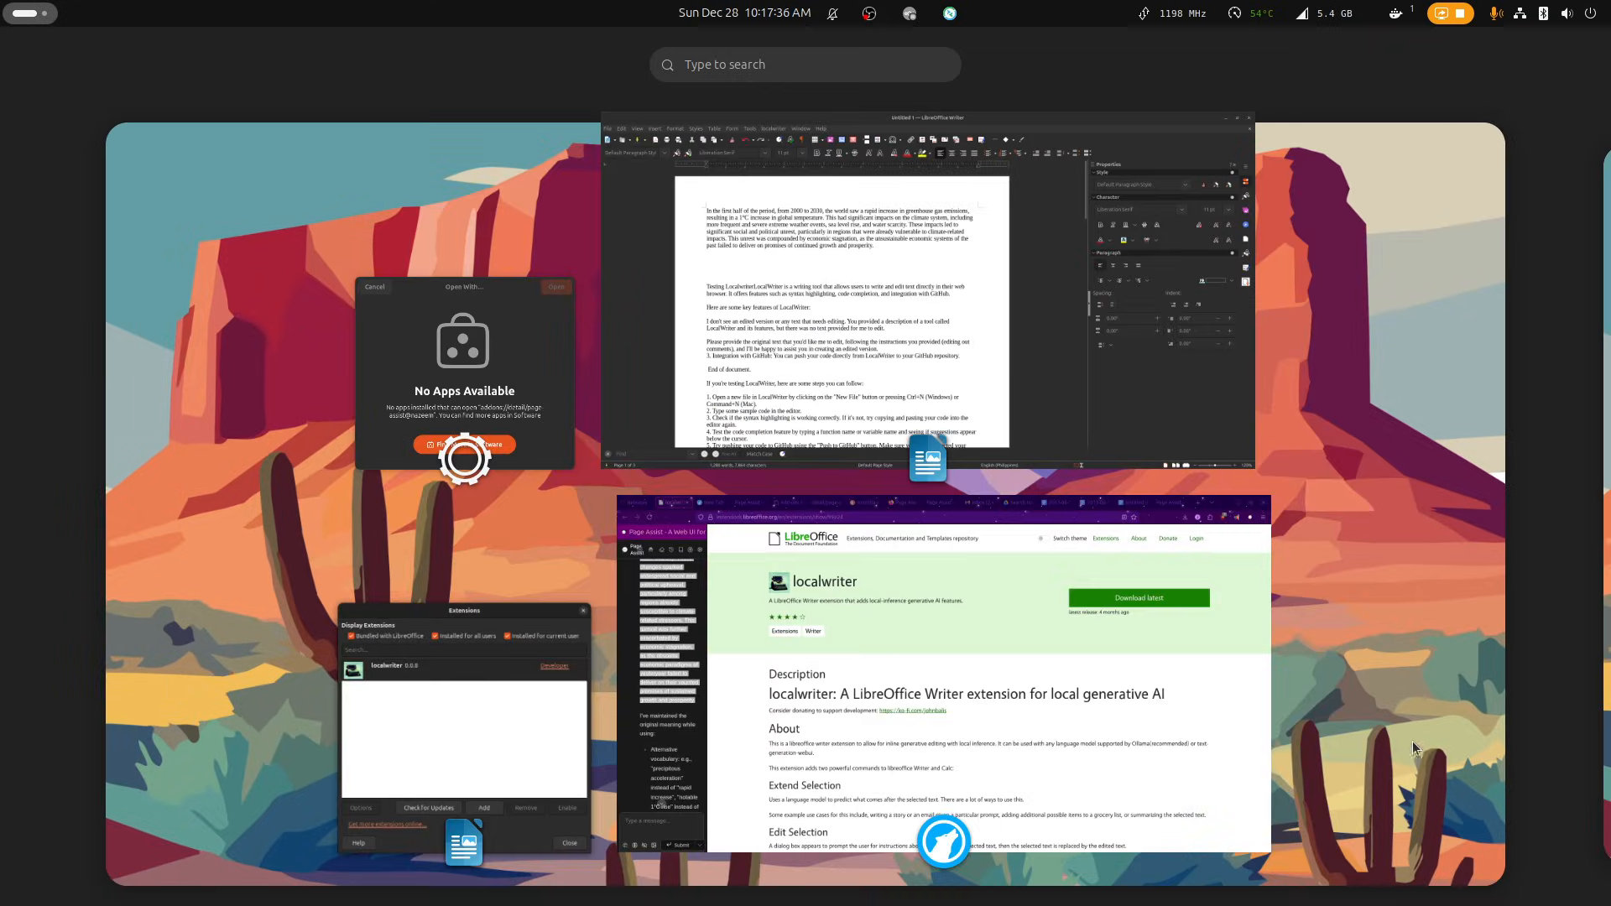
pyautogui.click(1095, 669)
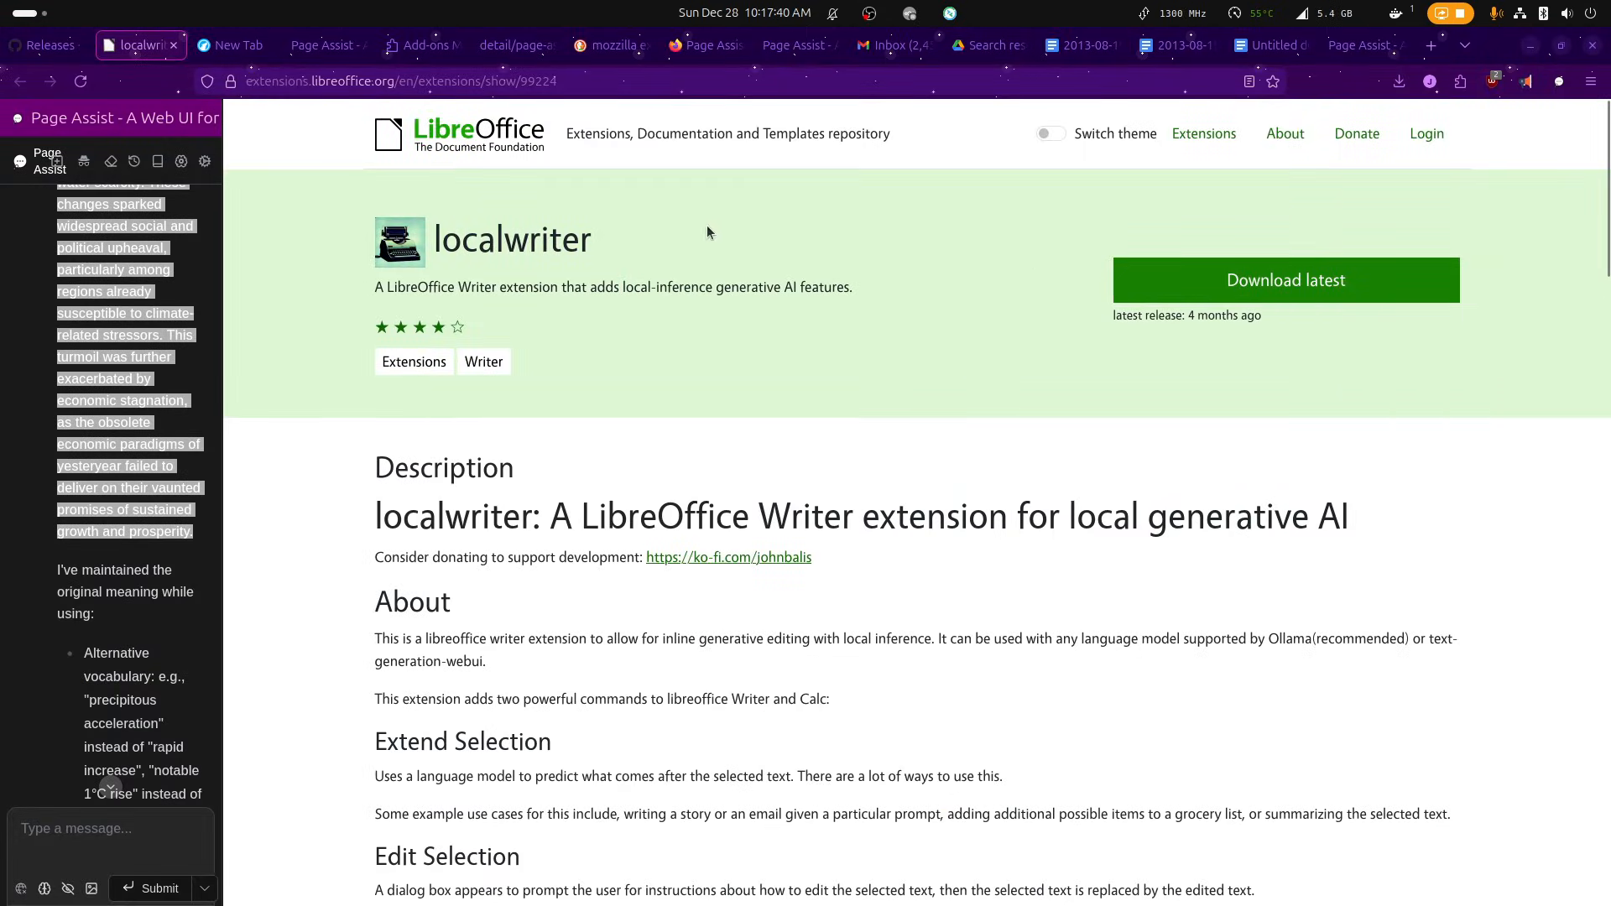
pyautogui.click(1287, 295)
pyautogui.click(1402, 83)
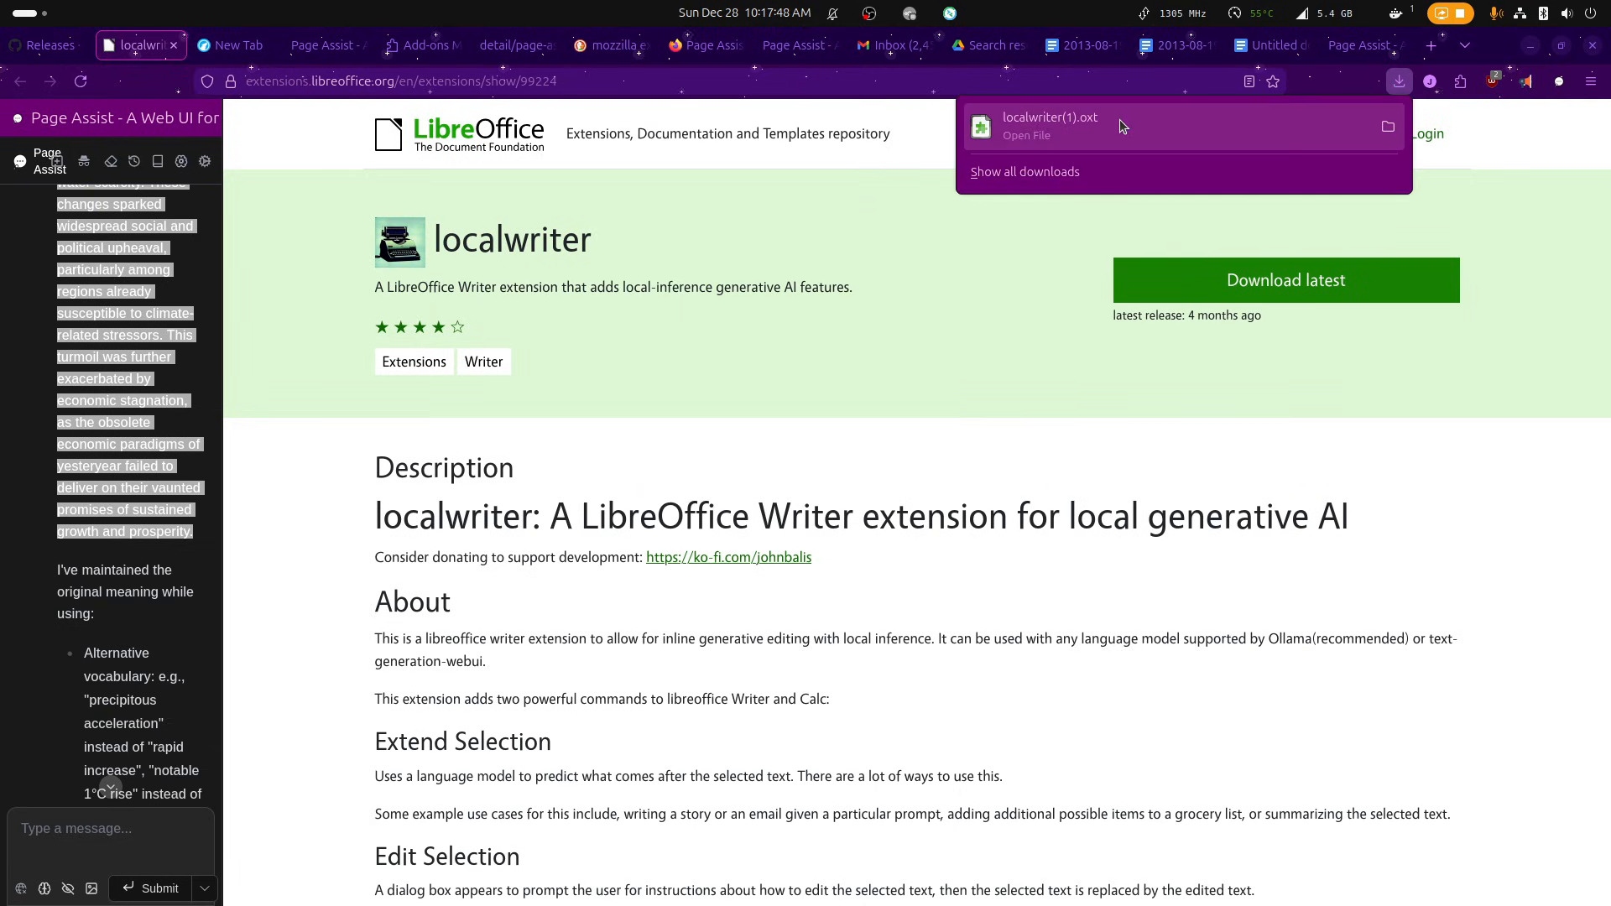
pyautogui.click(808, 468)
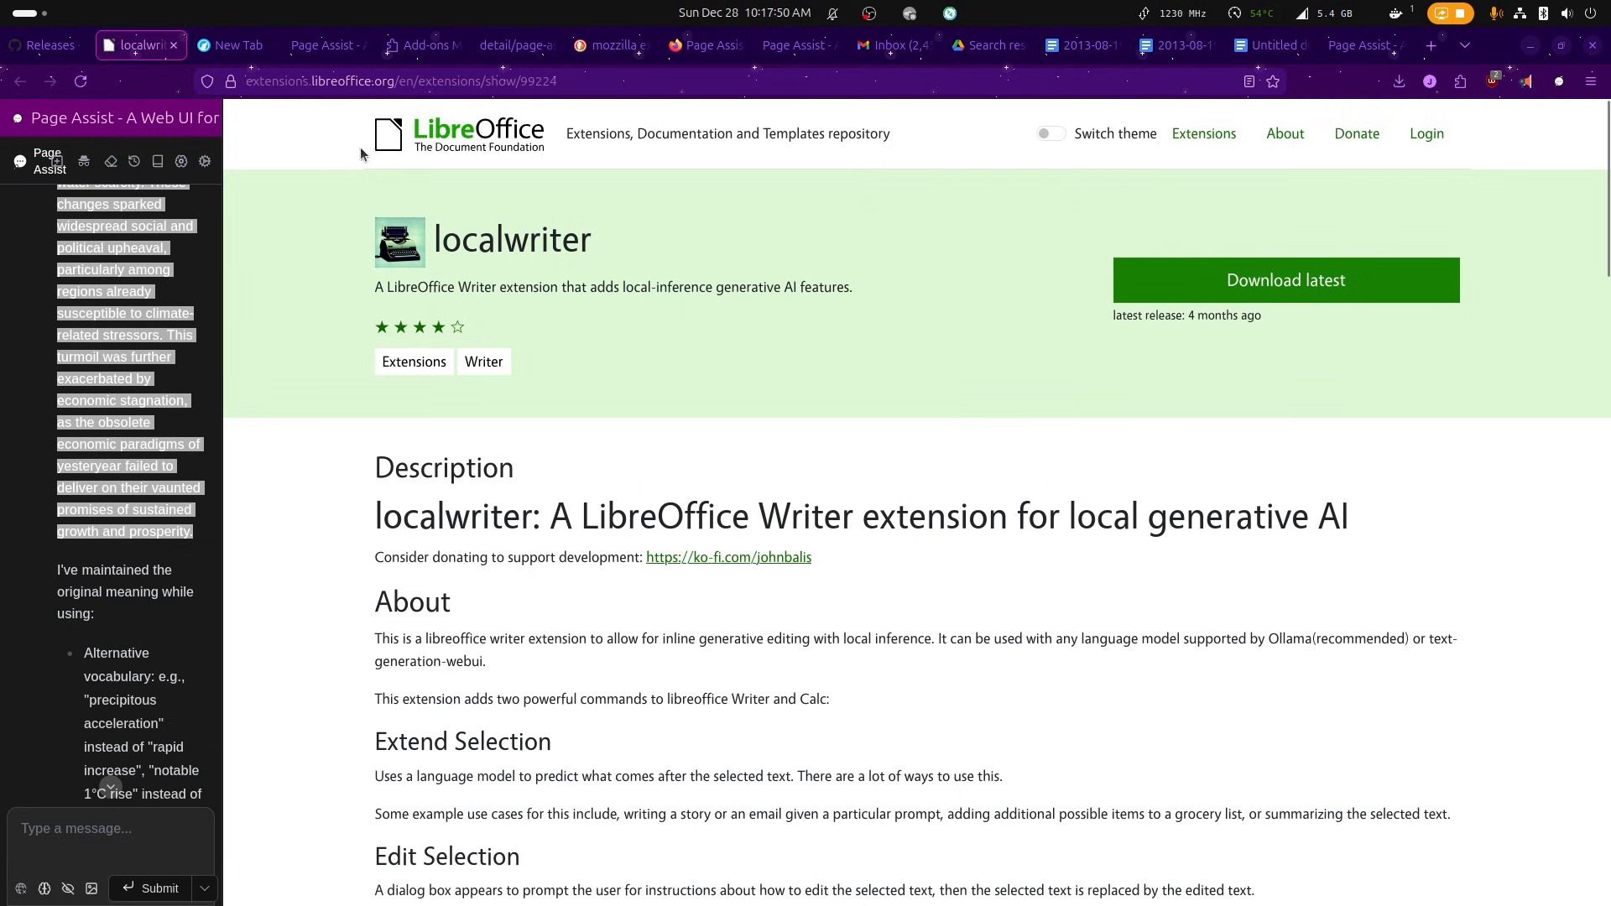
pyautogui.click(52, 45)
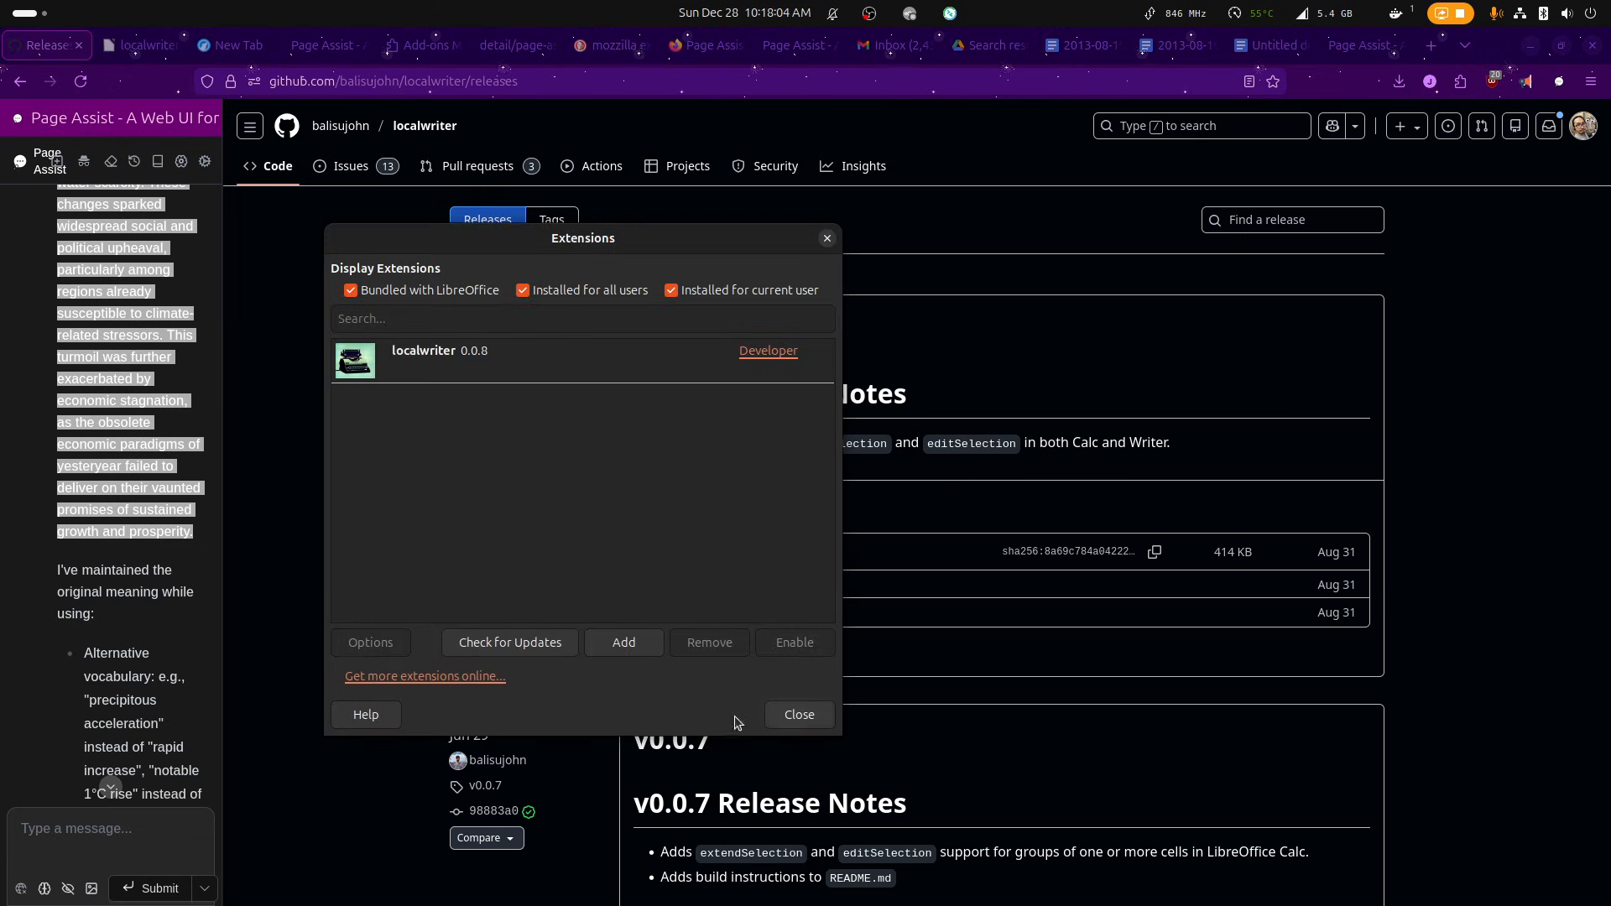
pyautogui.click(647, 643)
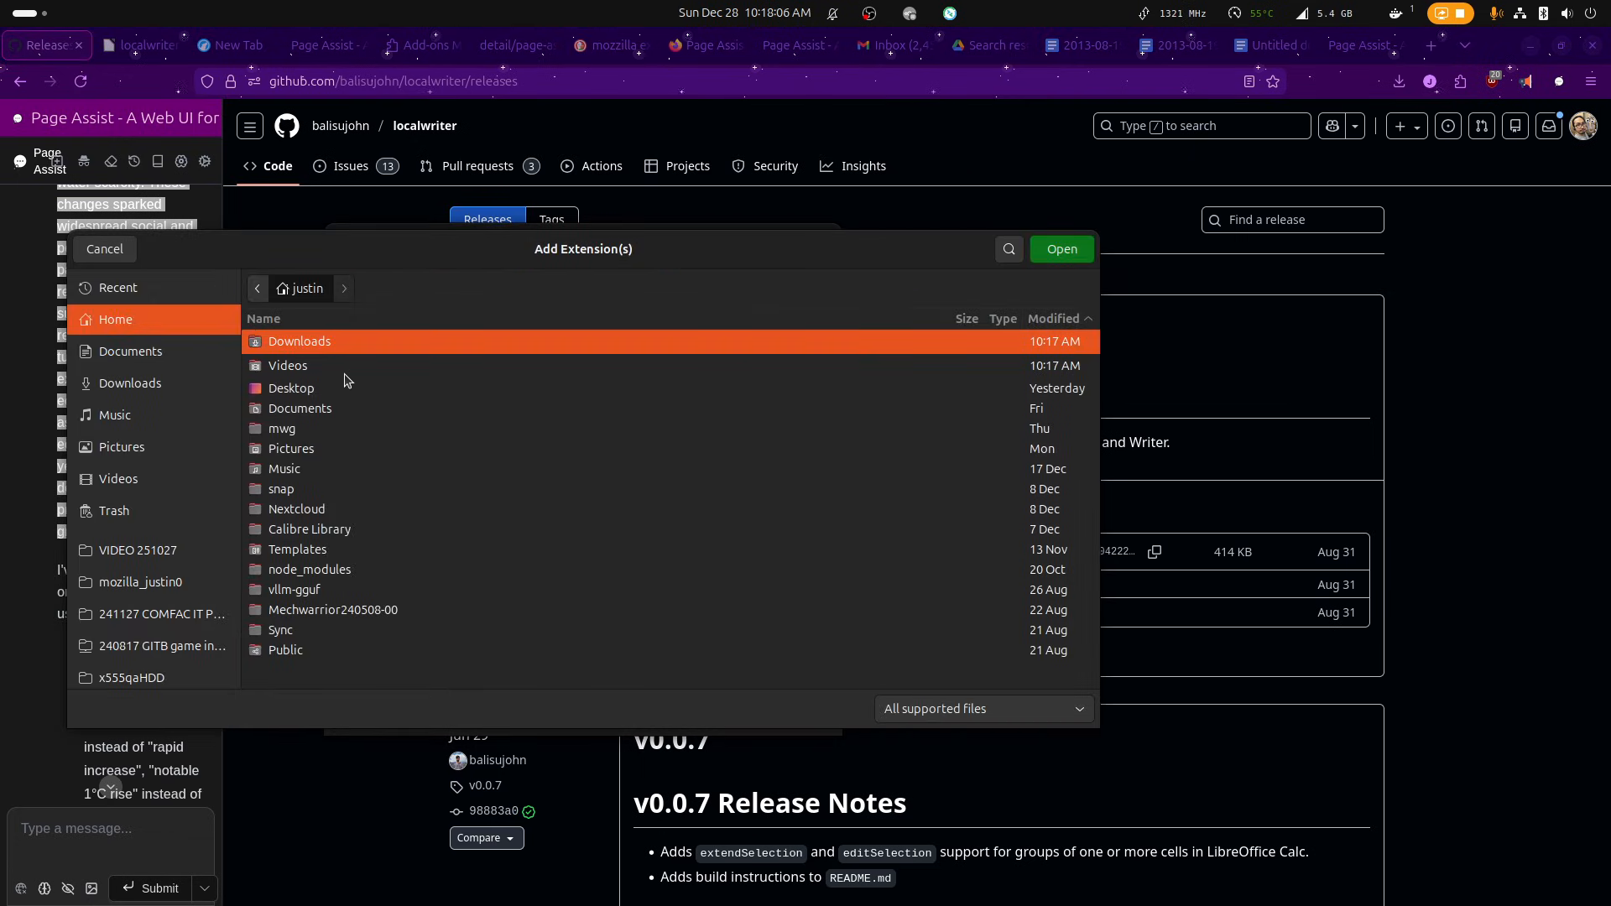
pyautogui.click(105, 250)
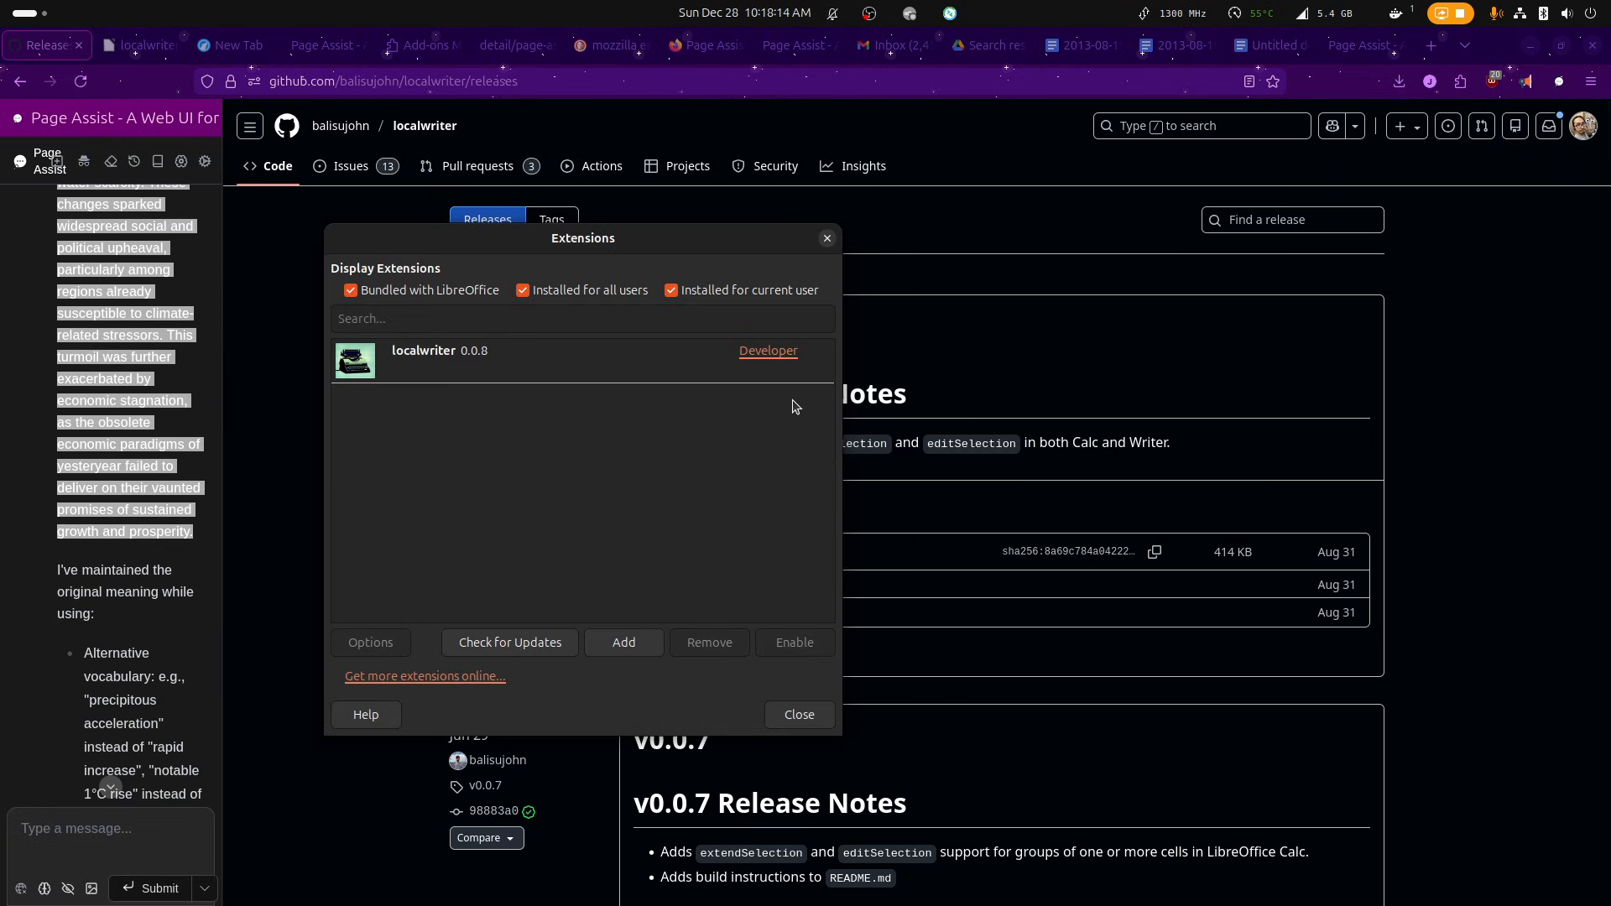
pyautogui.click(825, 240)
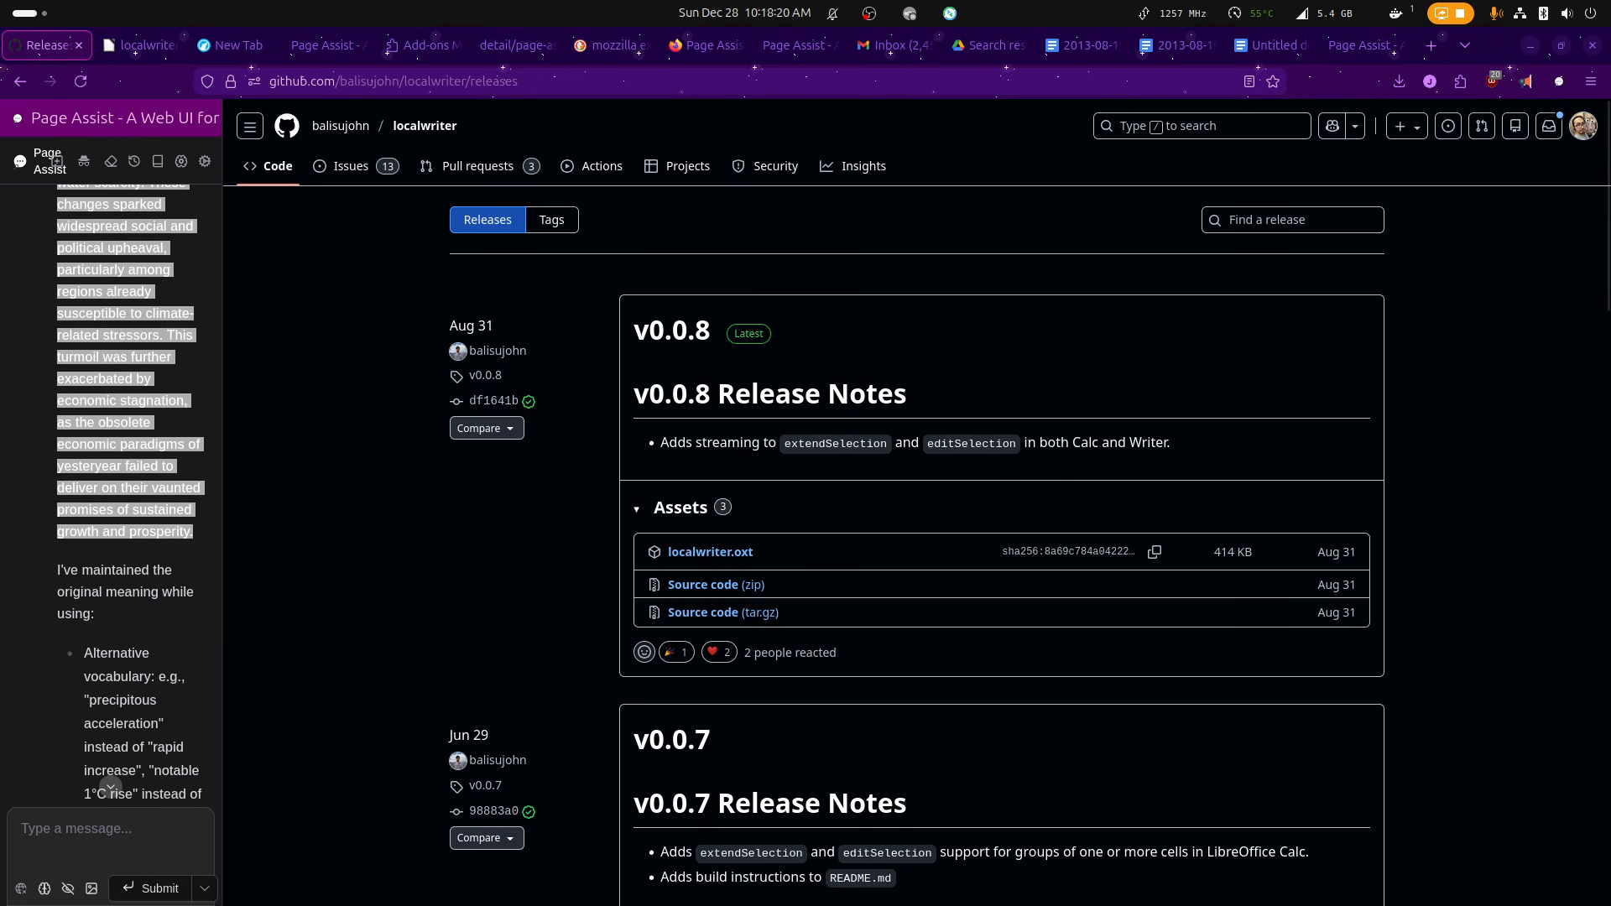
# Switch to LibreOffice Writer and review the endpoint URL/port, model and Extend Selection max tokens in the localwriter settings, accepting them as they are.
pyautogui.hotkey('alt', 'Tab')
pyautogui.click(427, 72)
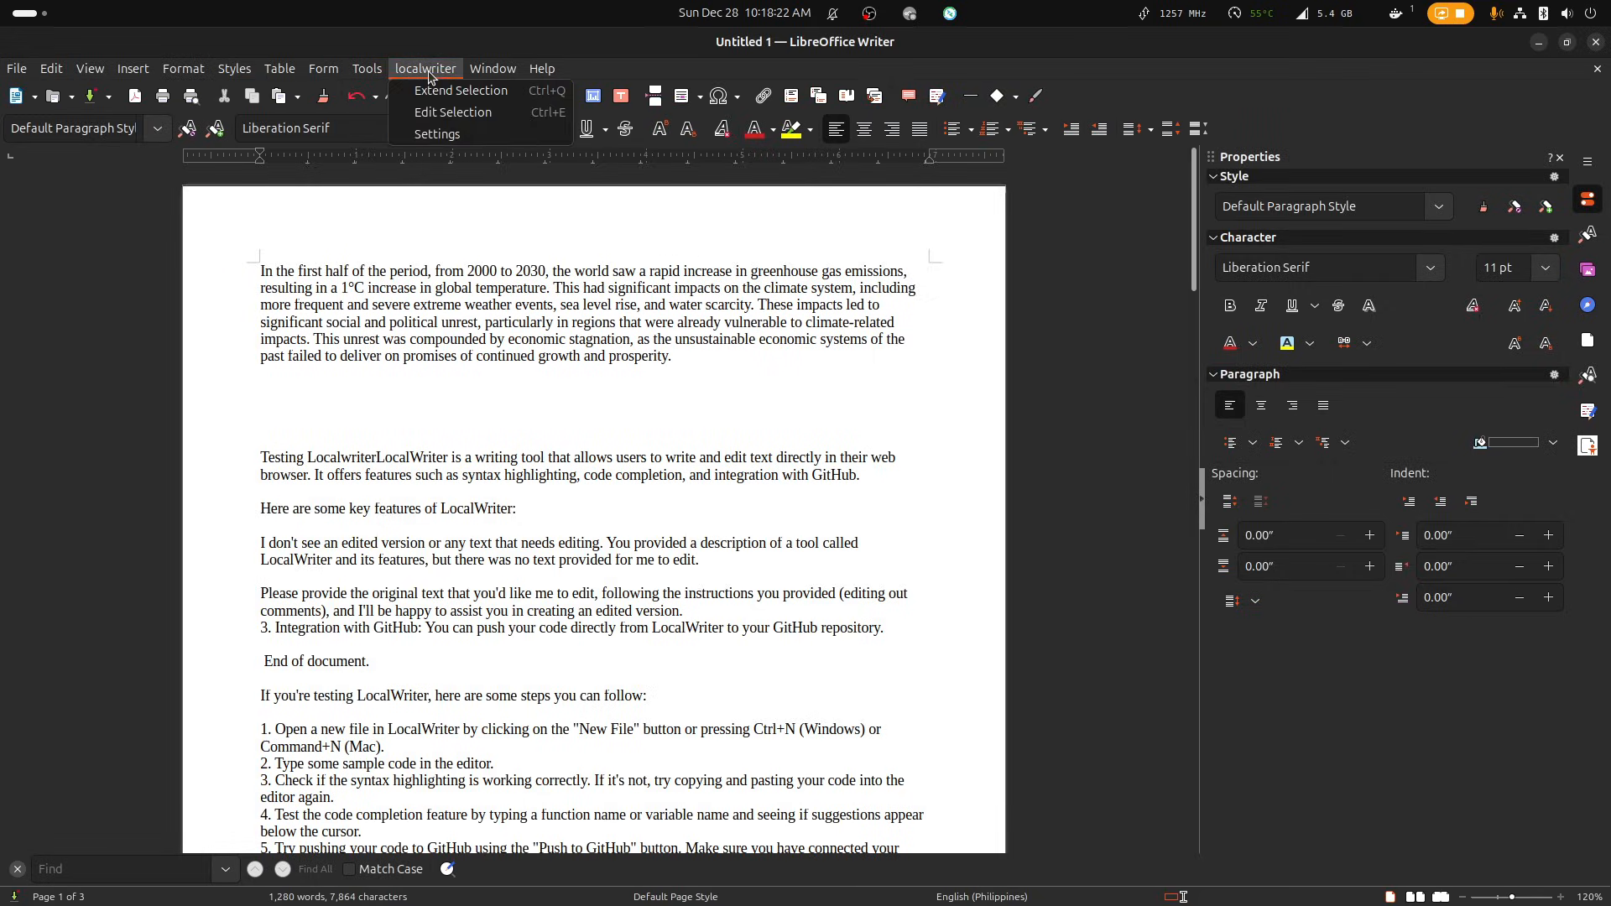
pyautogui.click(448, 135)
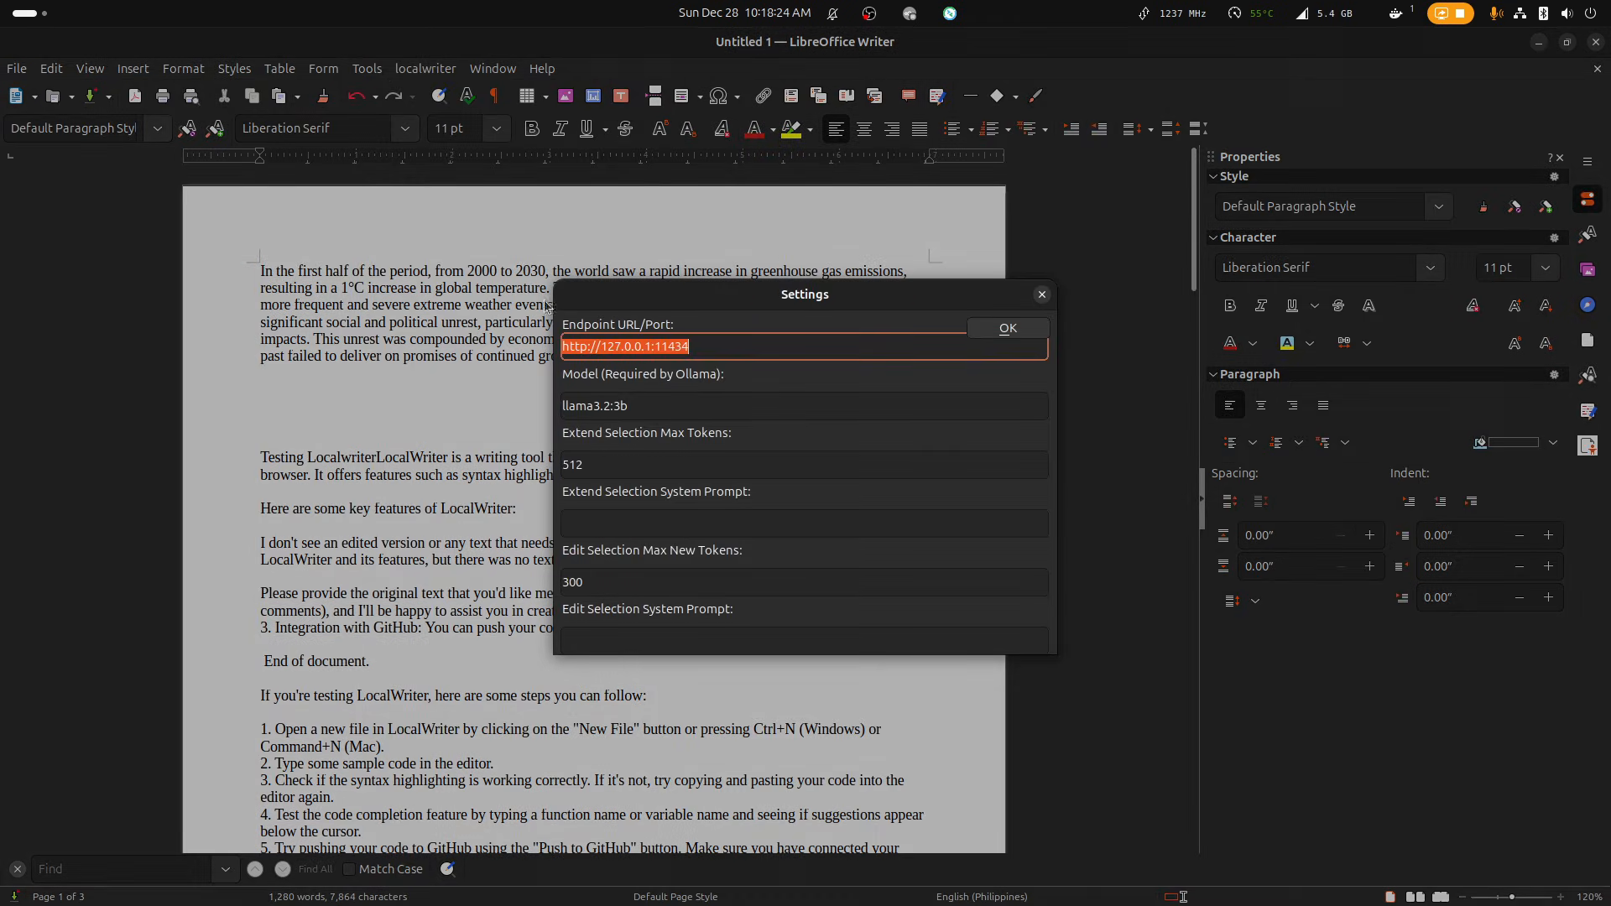
pyautogui.moveTo(709, 357); pyautogui.dragTo(653, 339)
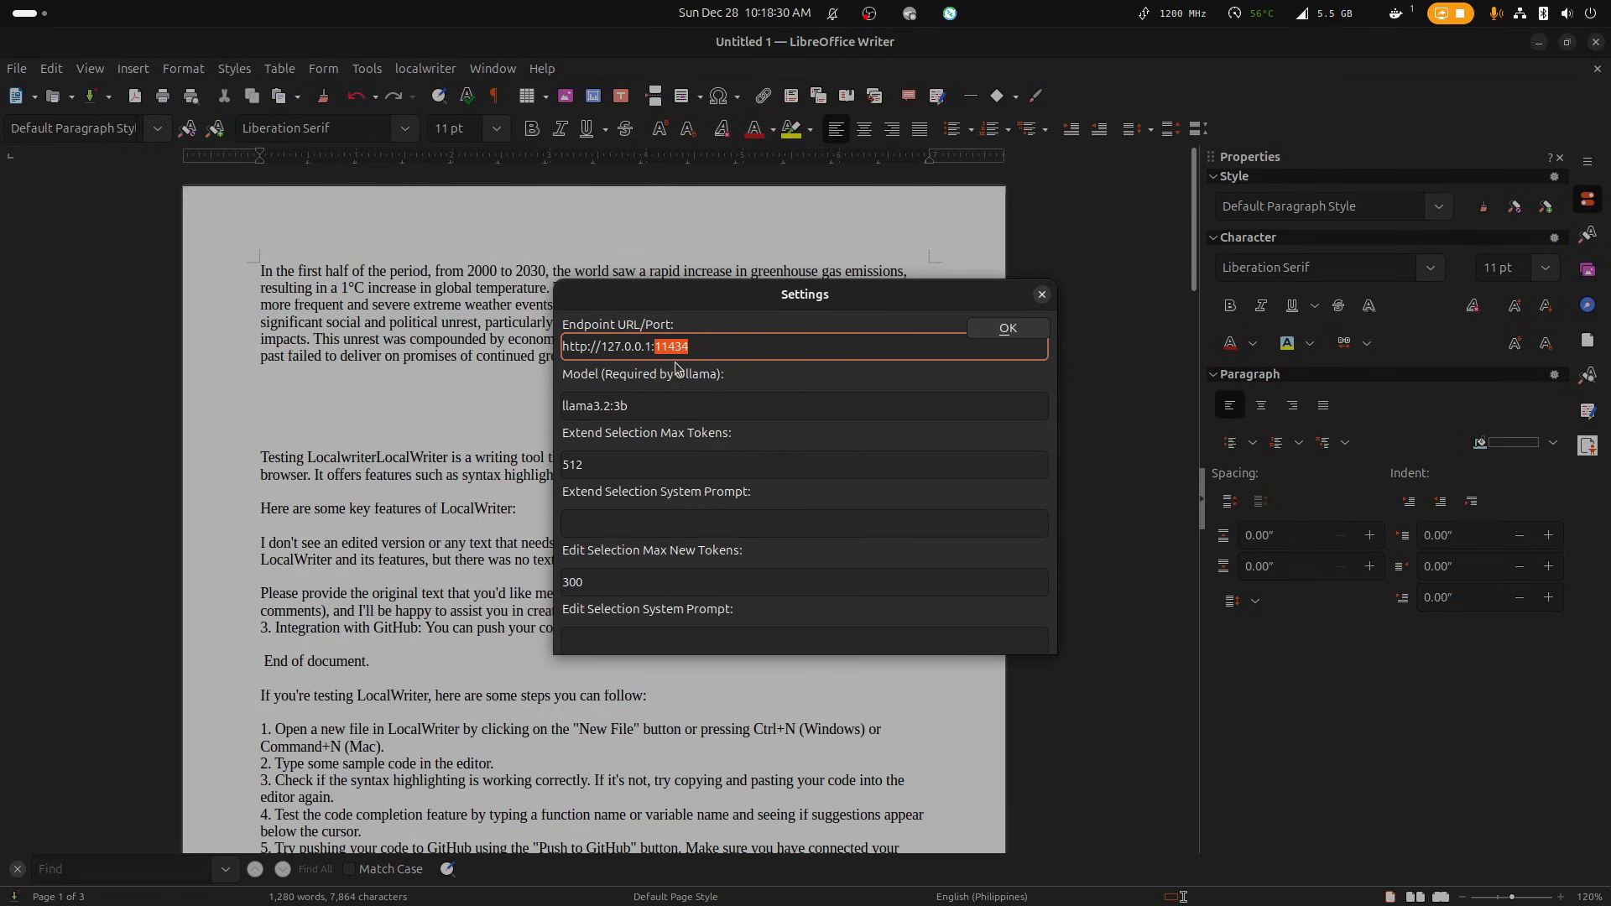
pyautogui.click(701, 353)
pyautogui.moveTo(652, 346); pyautogui.dragTo(445, 344)
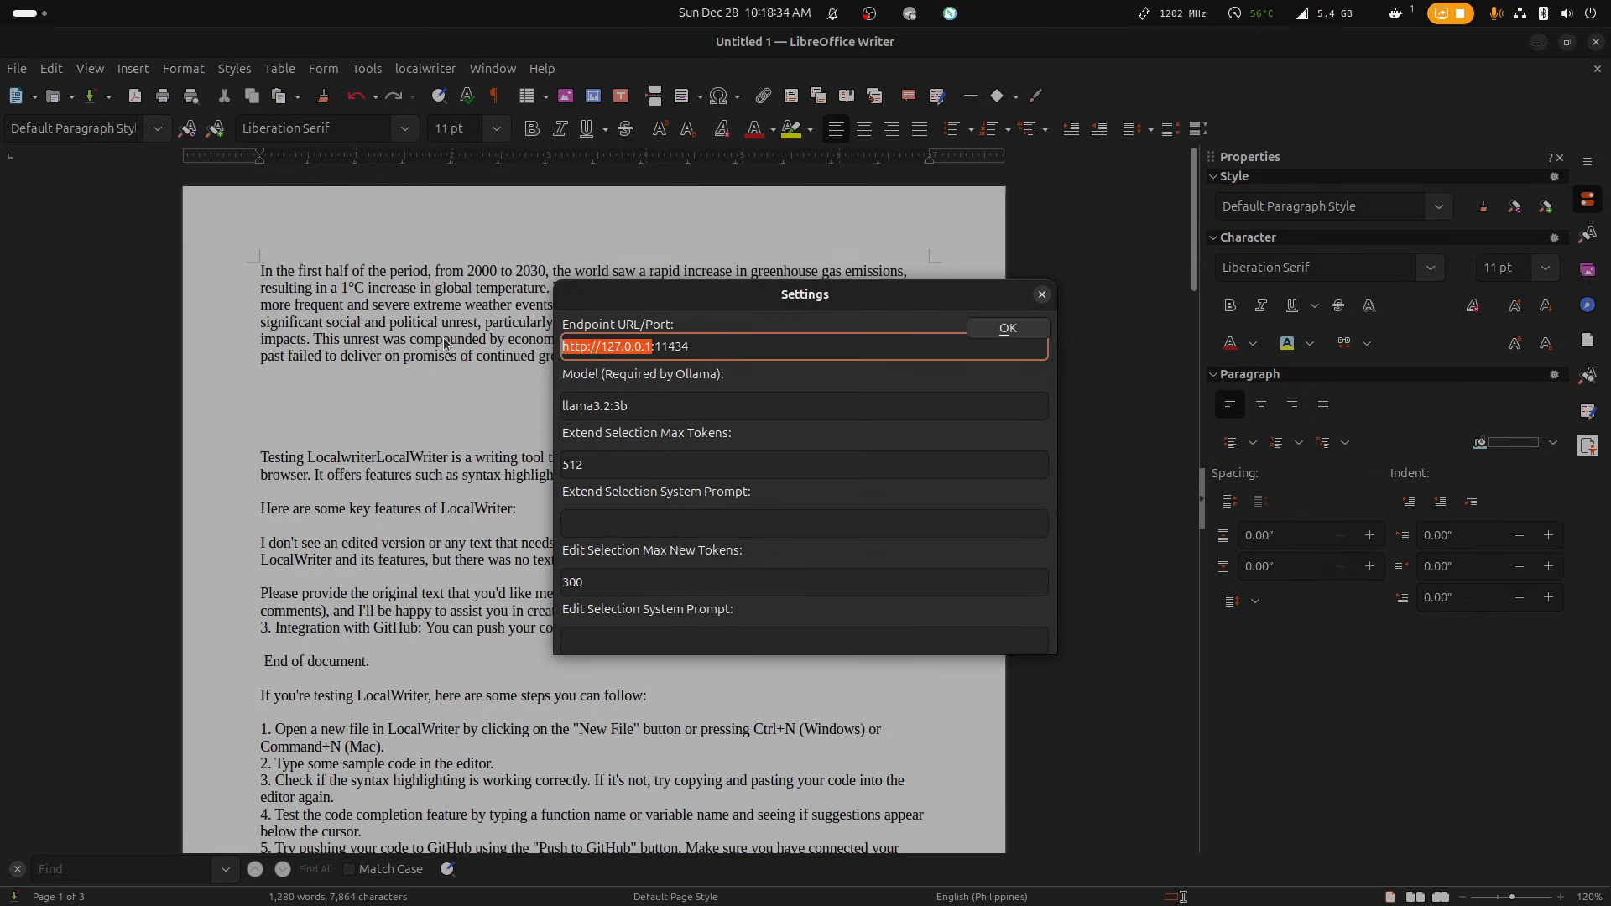
pyautogui.click(683, 348)
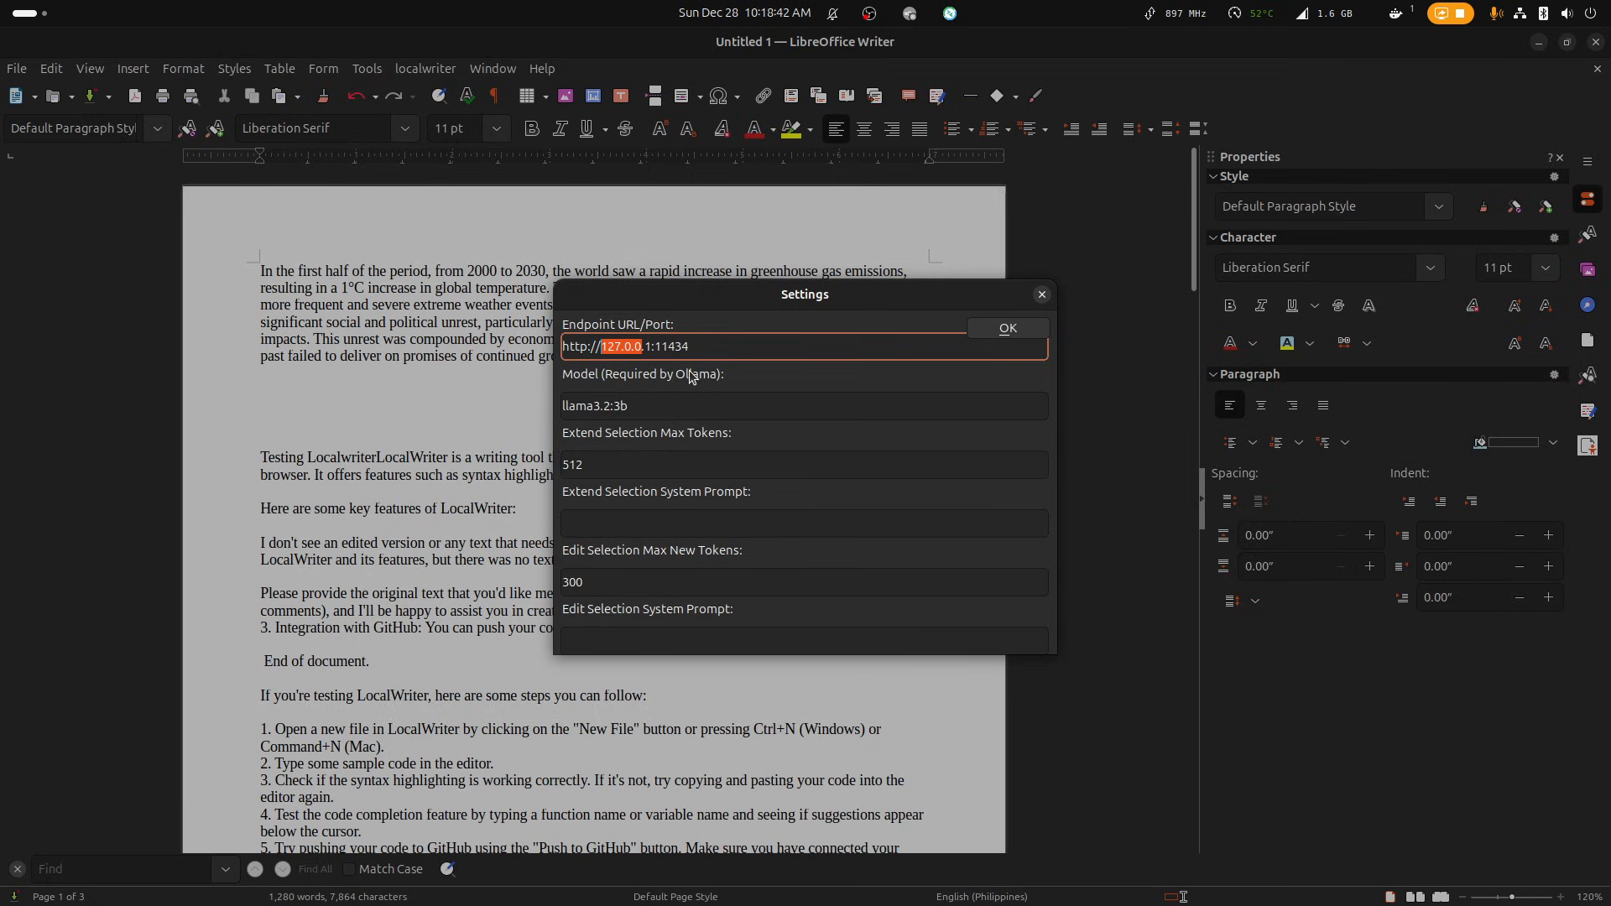
pyautogui.click(663, 417)
pyautogui.moveTo(662, 417); pyautogui.dragTo(546, 413)
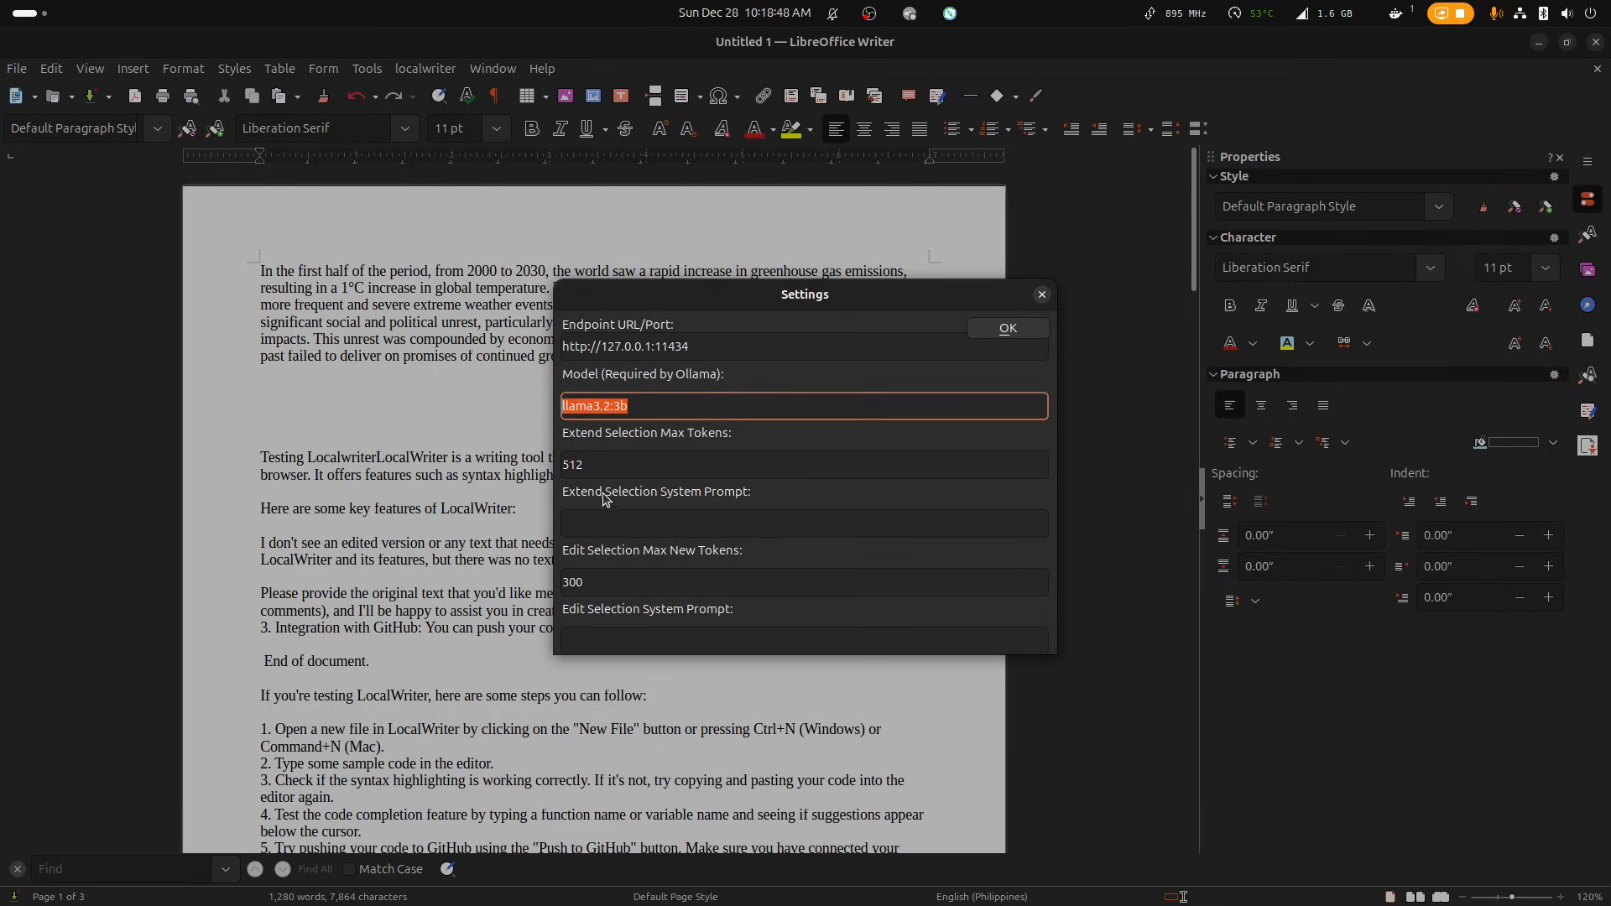
pyautogui.click(605, 464)
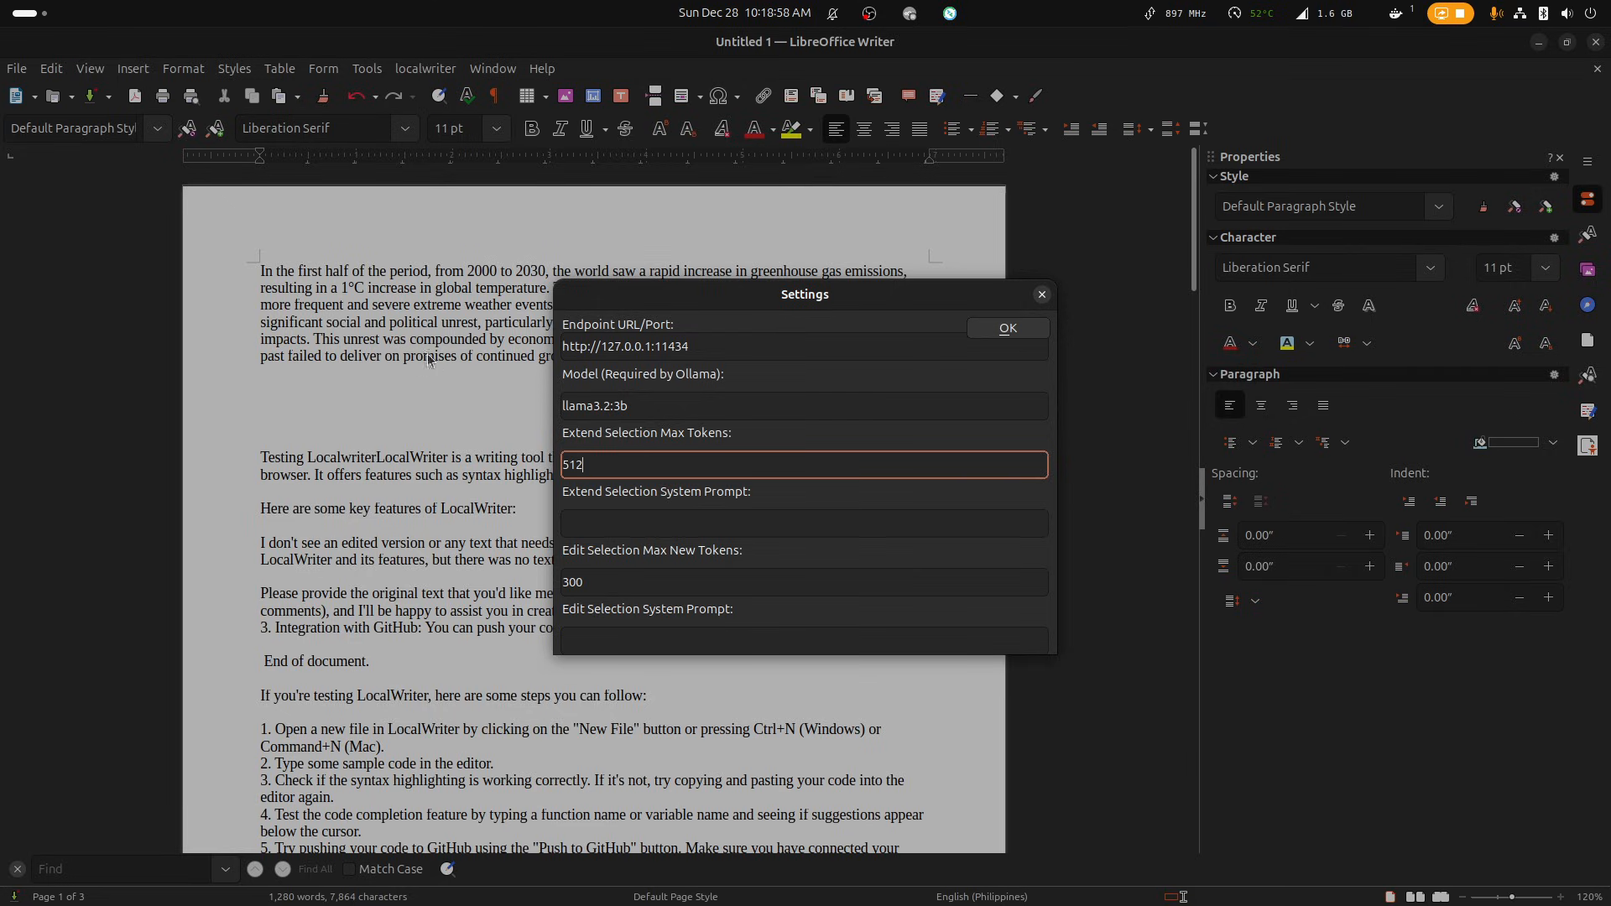
pyautogui.click(991, 330)
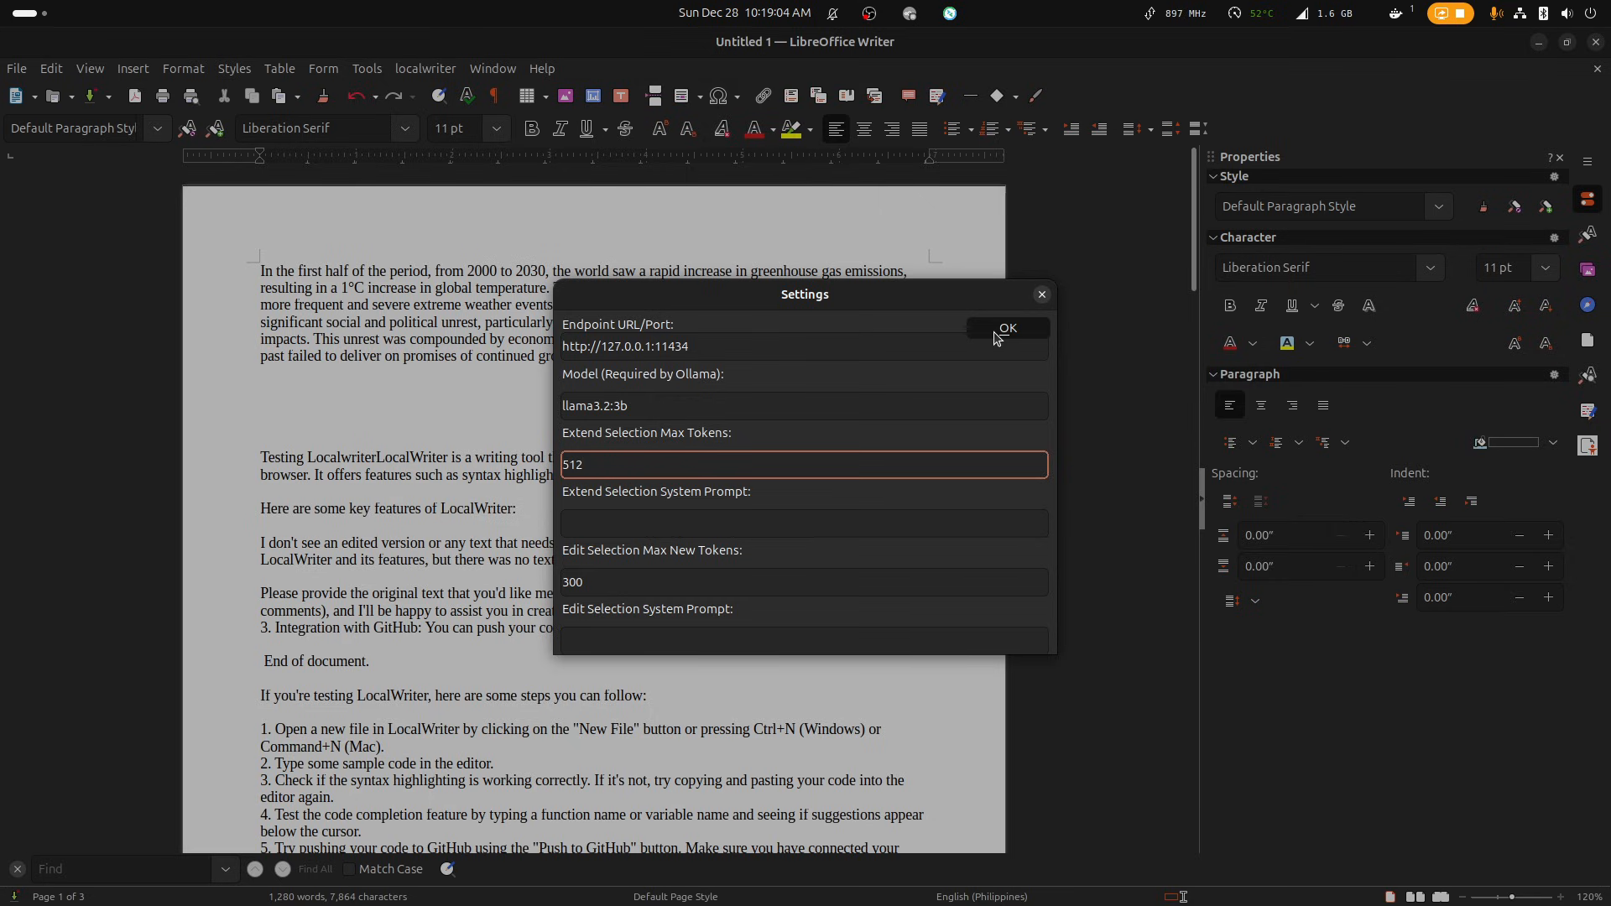
pyautogui.click(995, 331)
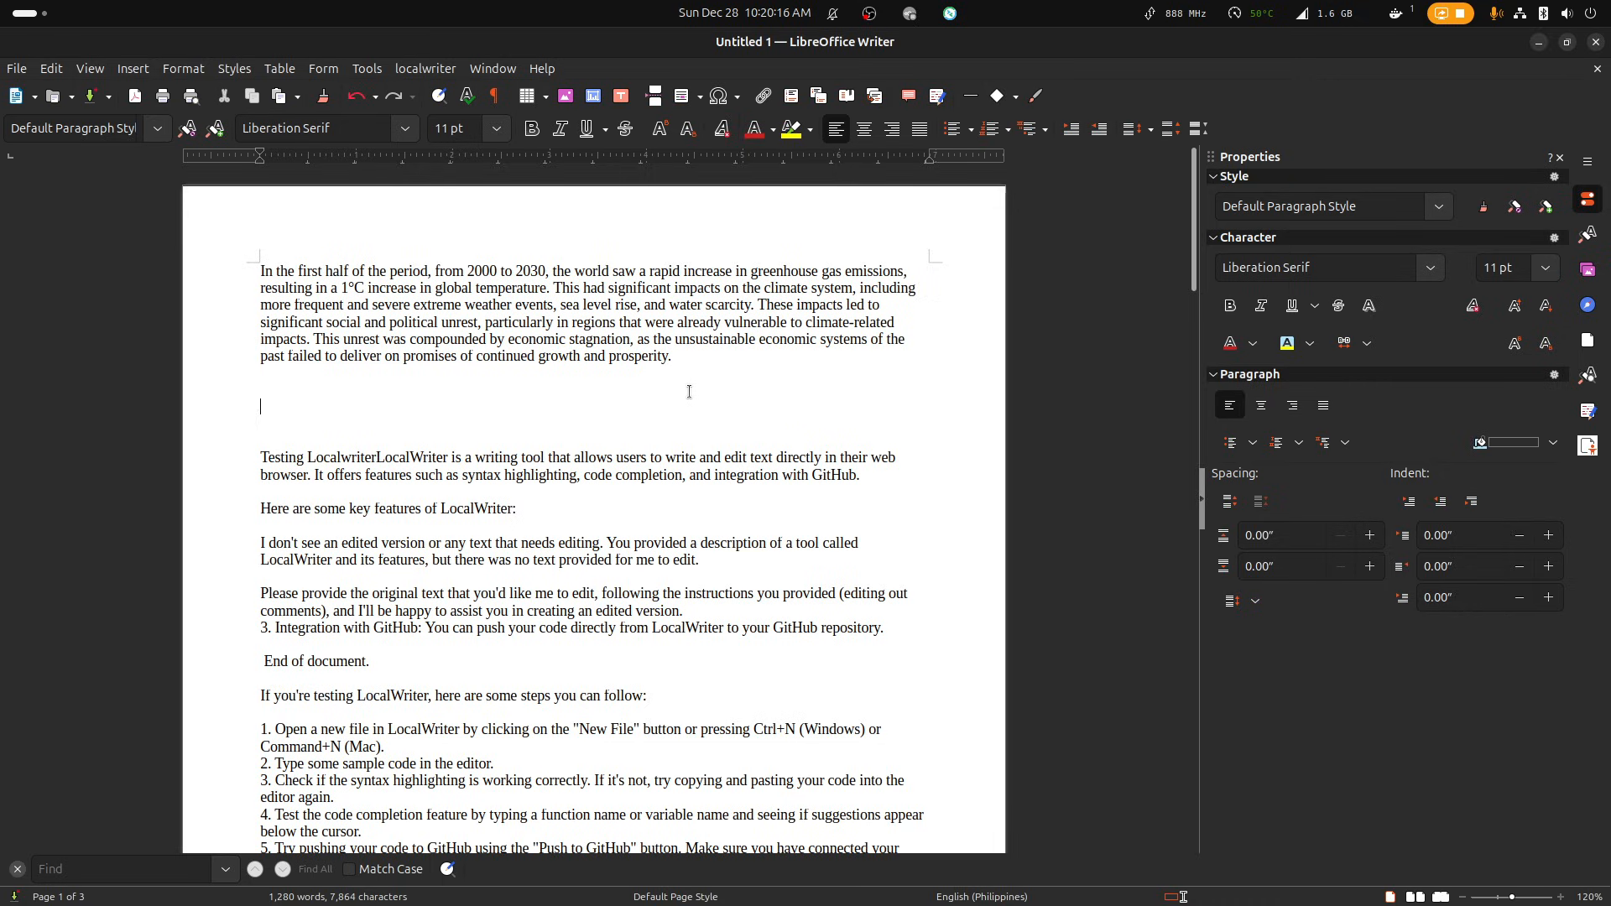
# Rewrite the document's first paragraph with localwriter's Edit Selection command.
pyautogui.moveTo(680, 374); pyautogui.dragTo(118, 270)
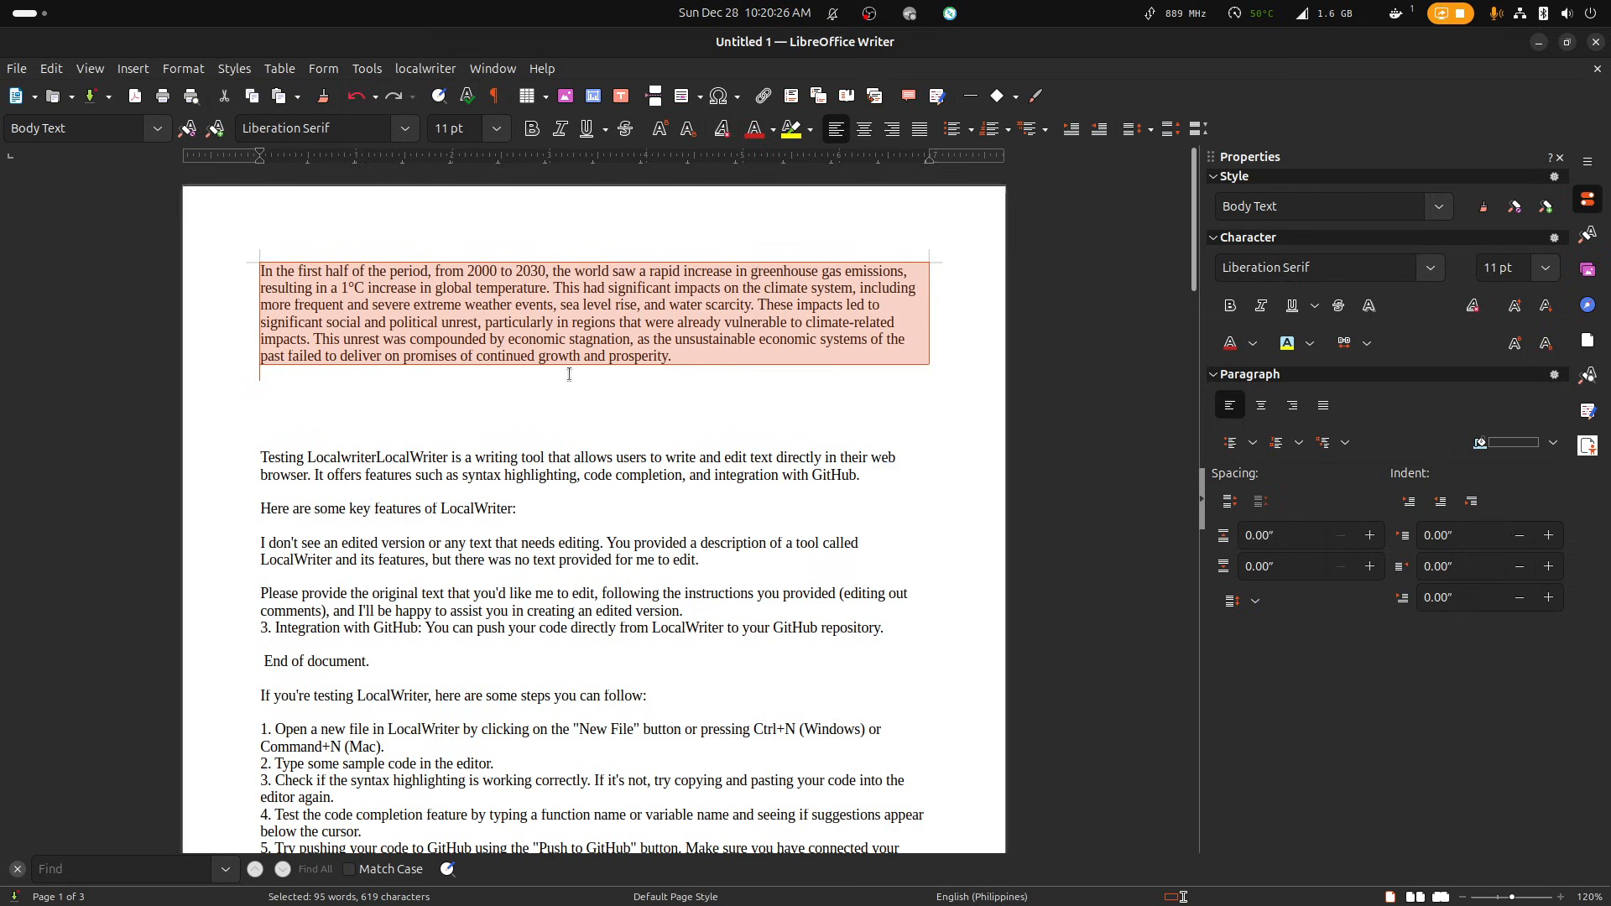
pyautogui.rightClick(409, 282)
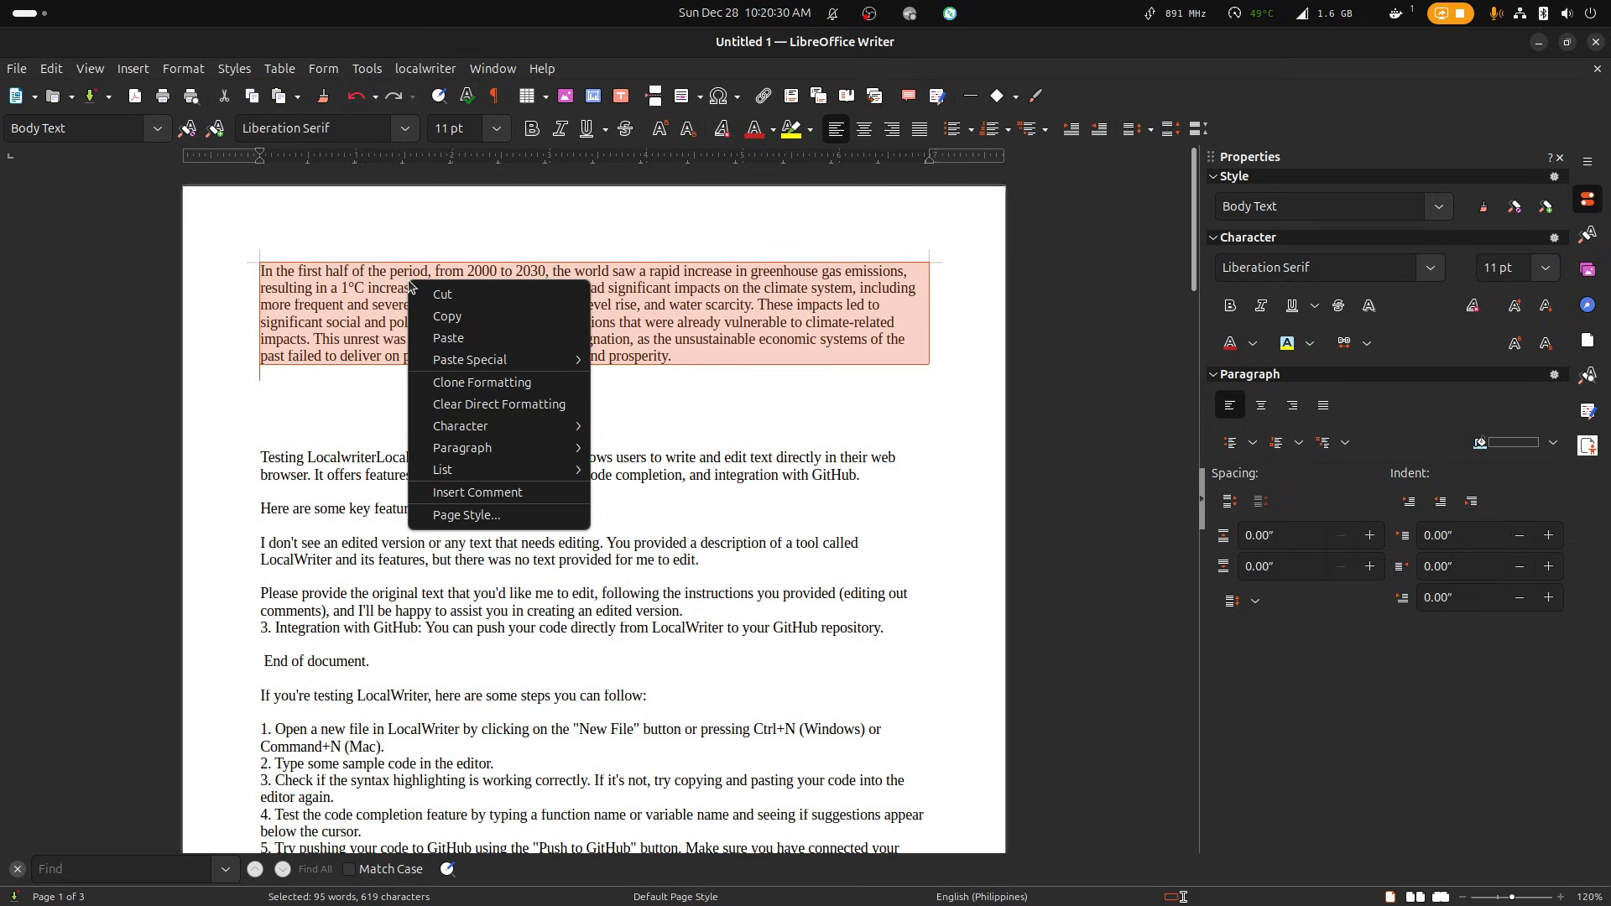
pyautogui.click(424, 70)
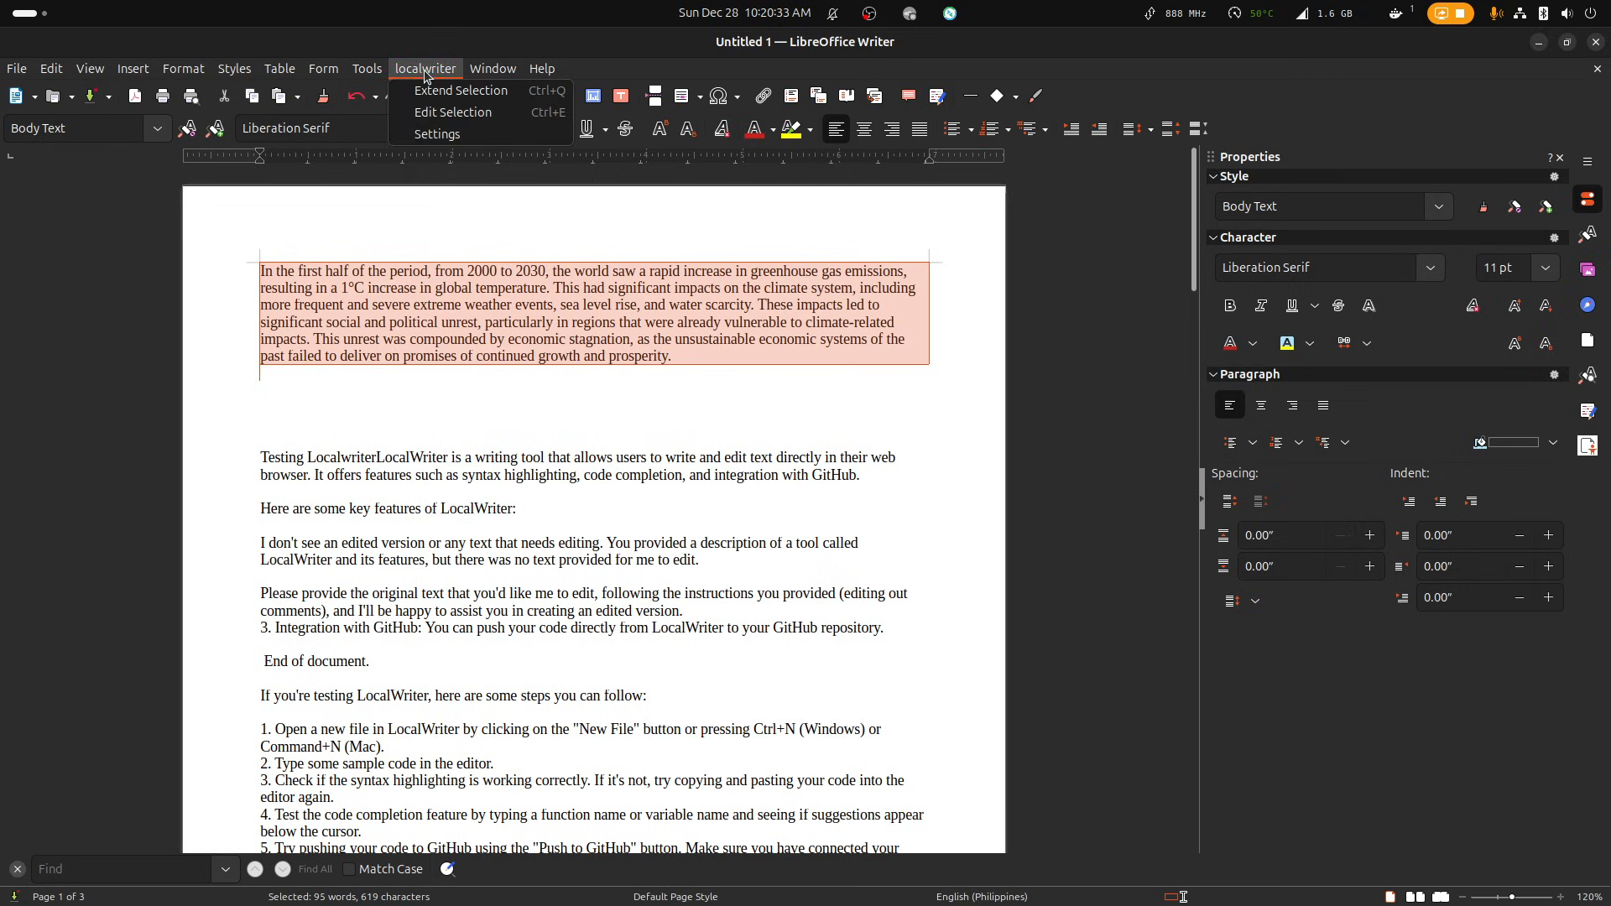
pyautogui.click(440, 113)
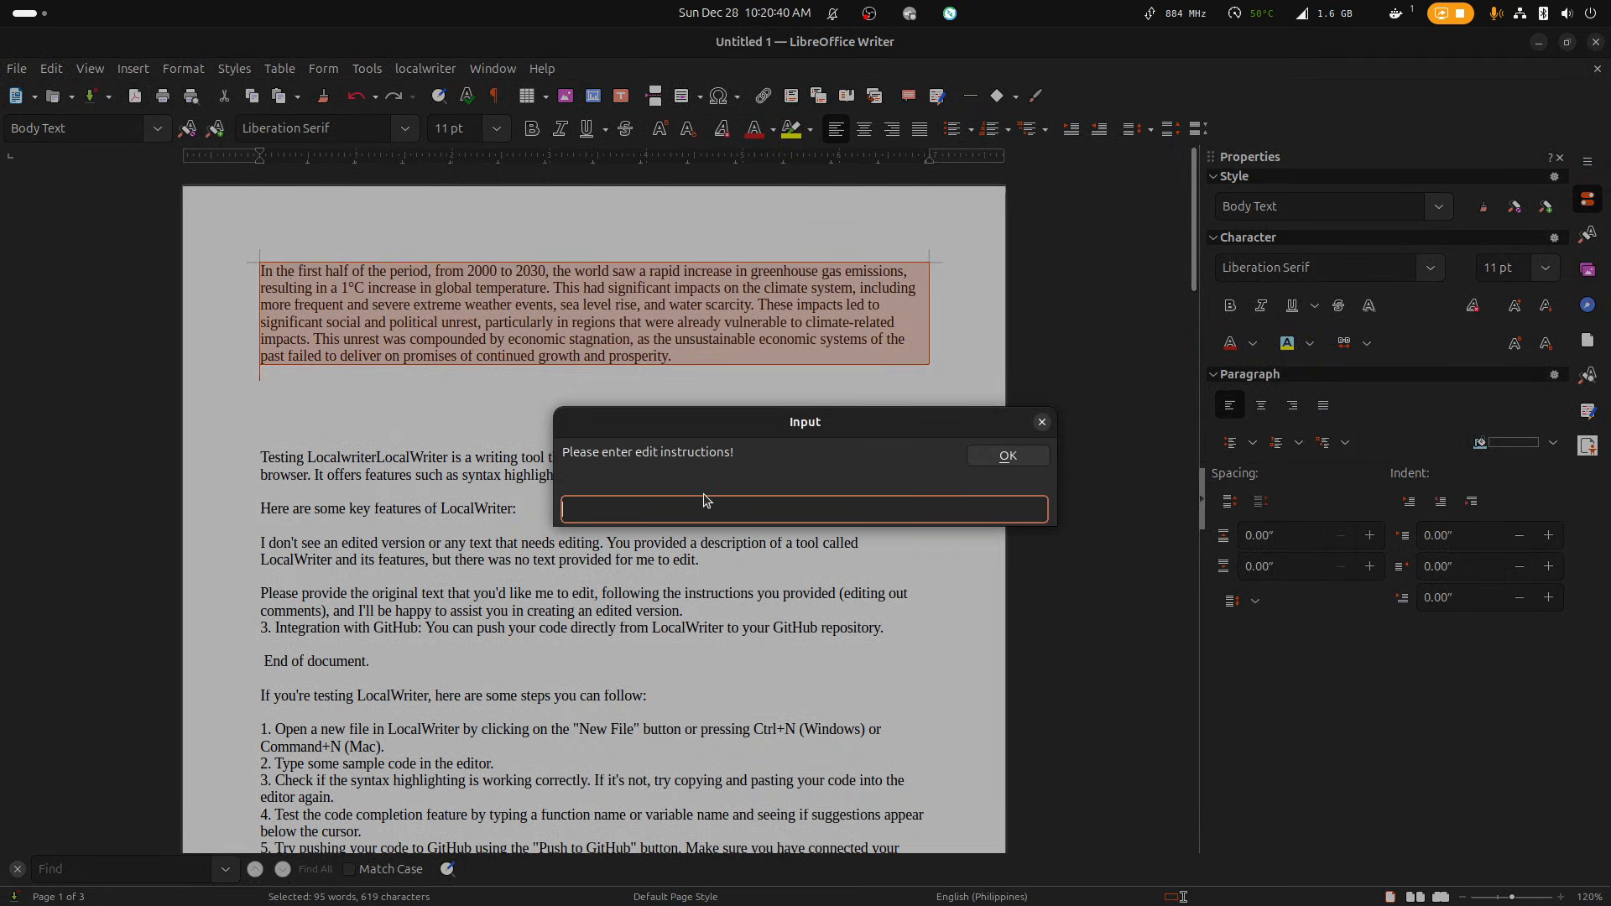
pyautogui.click(1010, 457)
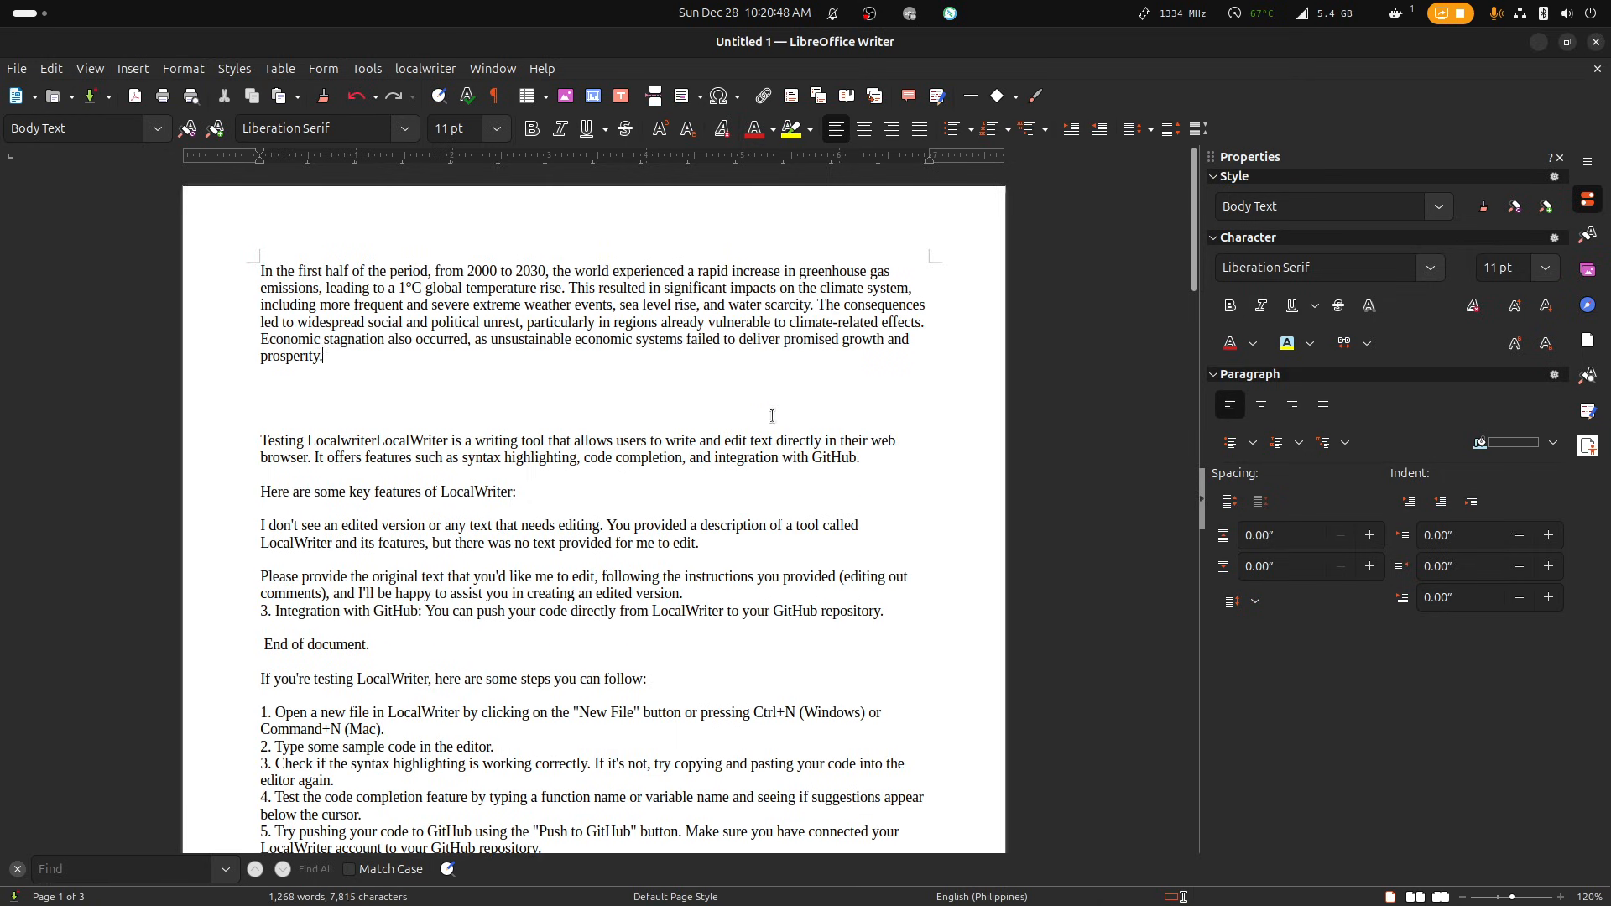
# Undo the last few text changes at the end of the rewritten first paragraph.
pyautogui.hotkey('ctrl', 'z')
pyautogui.hotkey('ctrl', 'z')
pyautogui.hotkey('ctrl', 'c')
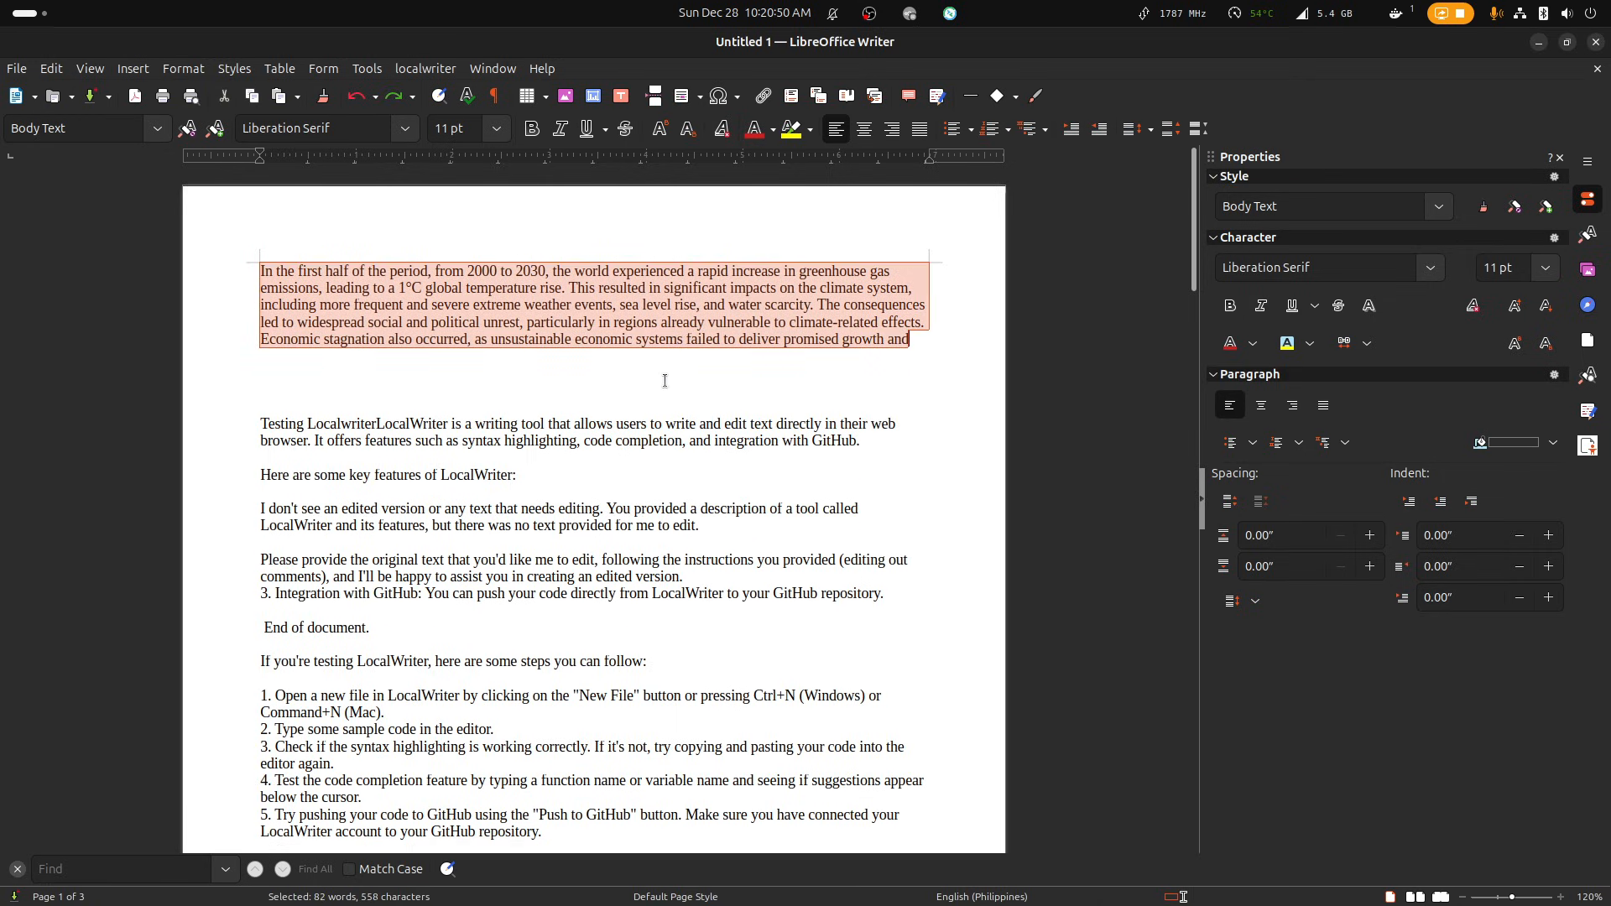
pyautogui.hotkey('ctrl', 'z')
# Paste a copy of the first paragraph into the empty space below it.
pyautogui.click(641, 387)
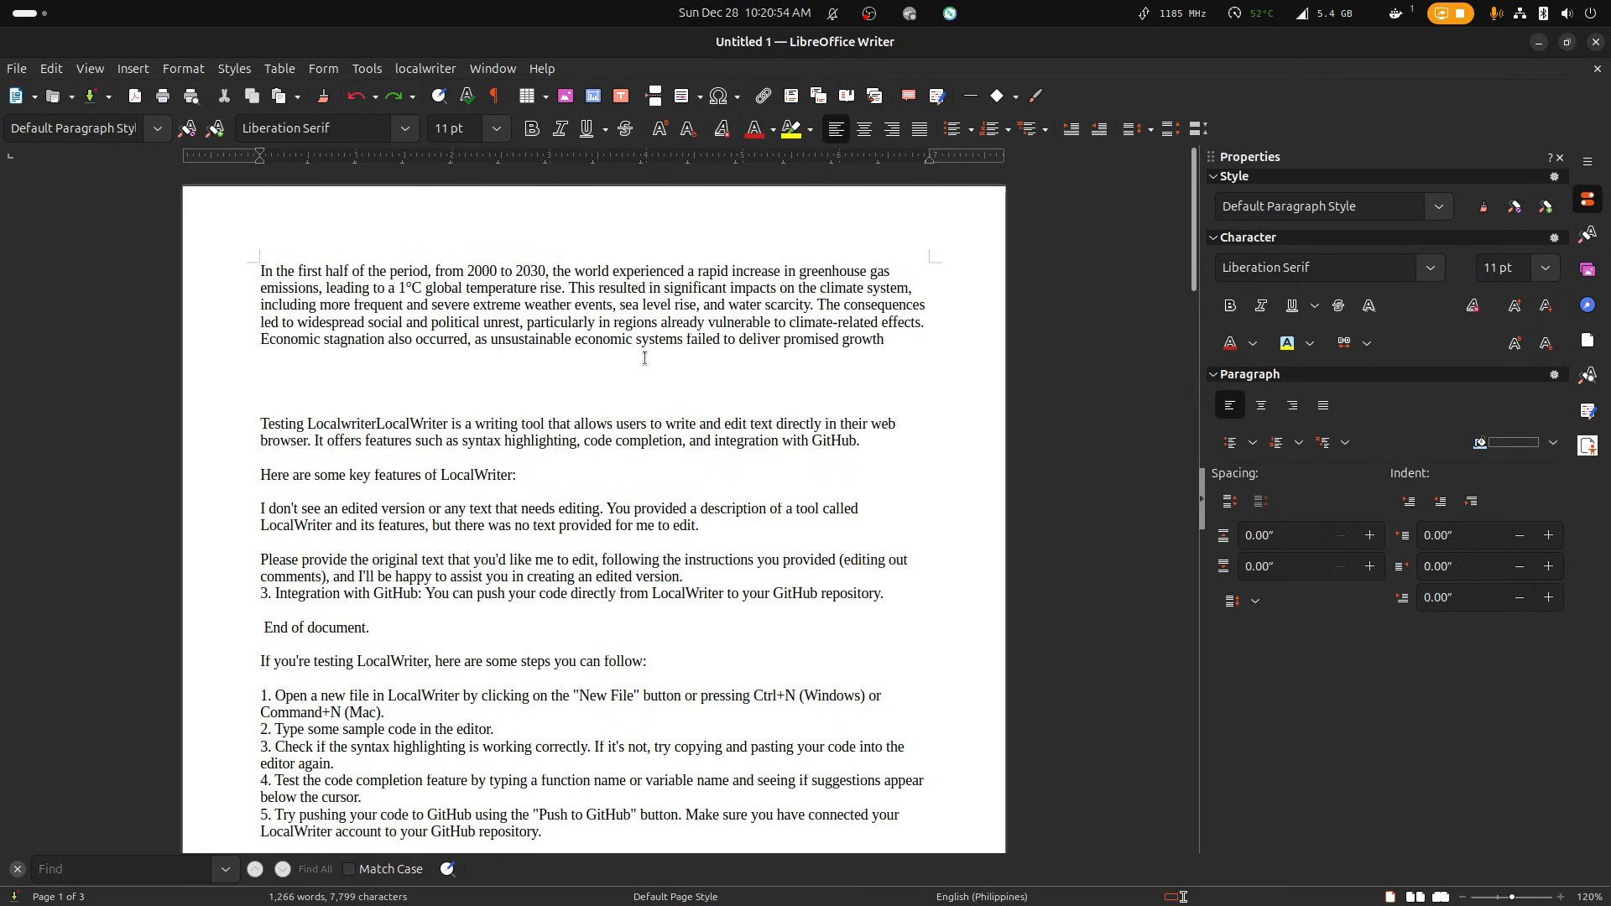
pyautogui.press('Return')
pyautogui.hotkey('ctrl', 'v')
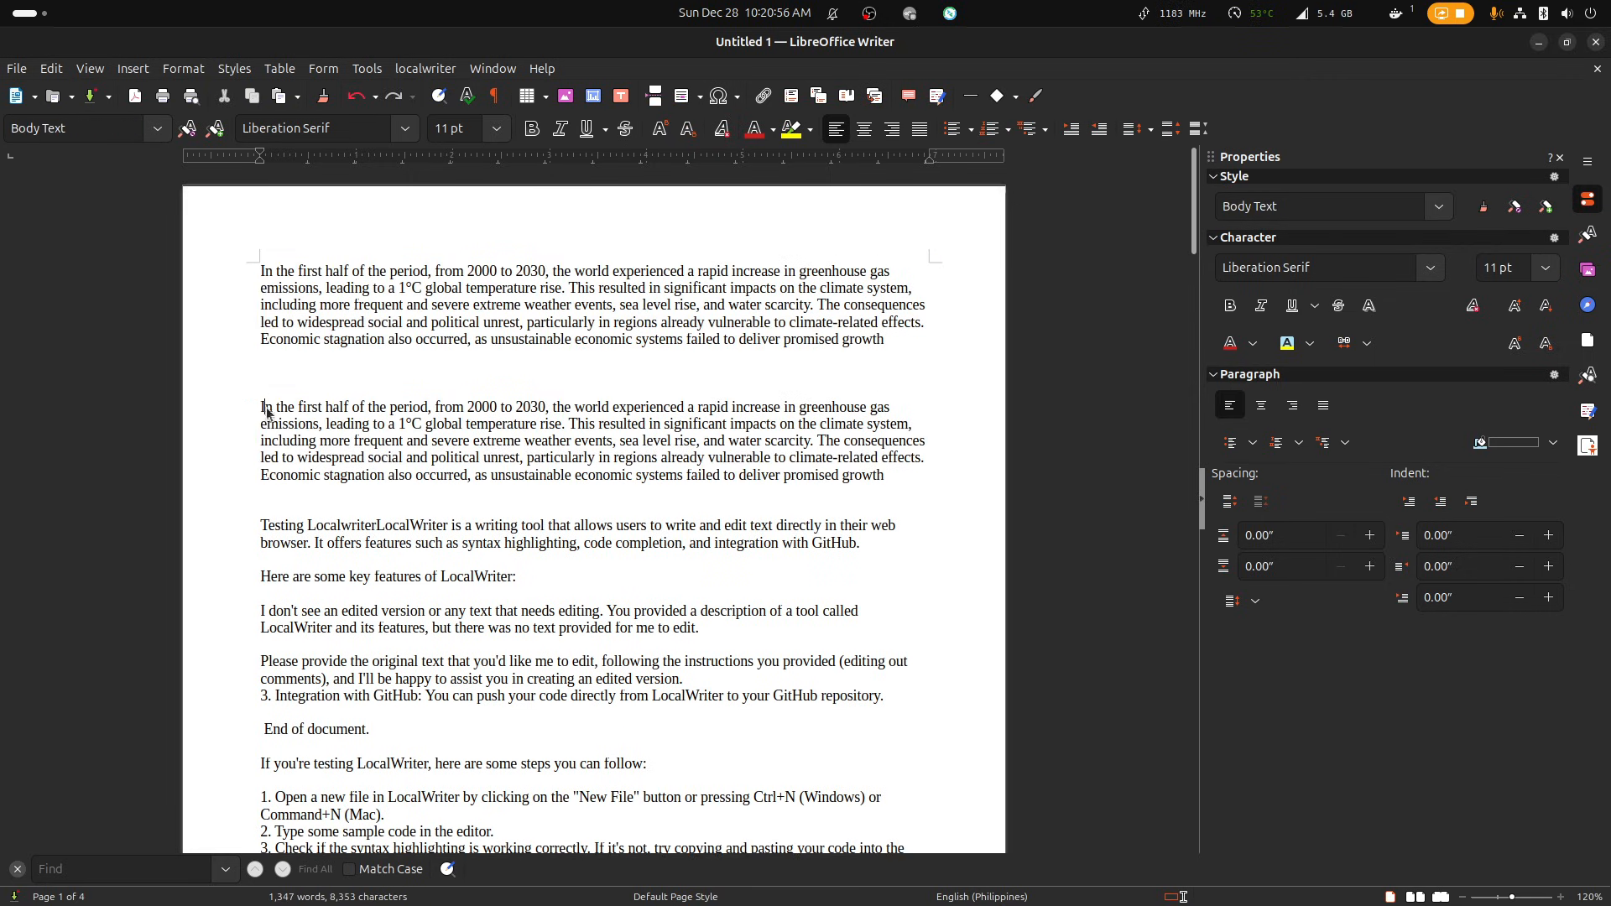
# Run localwriter's Edit Selection on the pasted second paragraph with the instruction "rephrase".
pyautogui.keyDown('shift'); pyautogui.click(261, 410); pyautogui.keyUp('shift')
pyautogui.rightClick(383, 431)
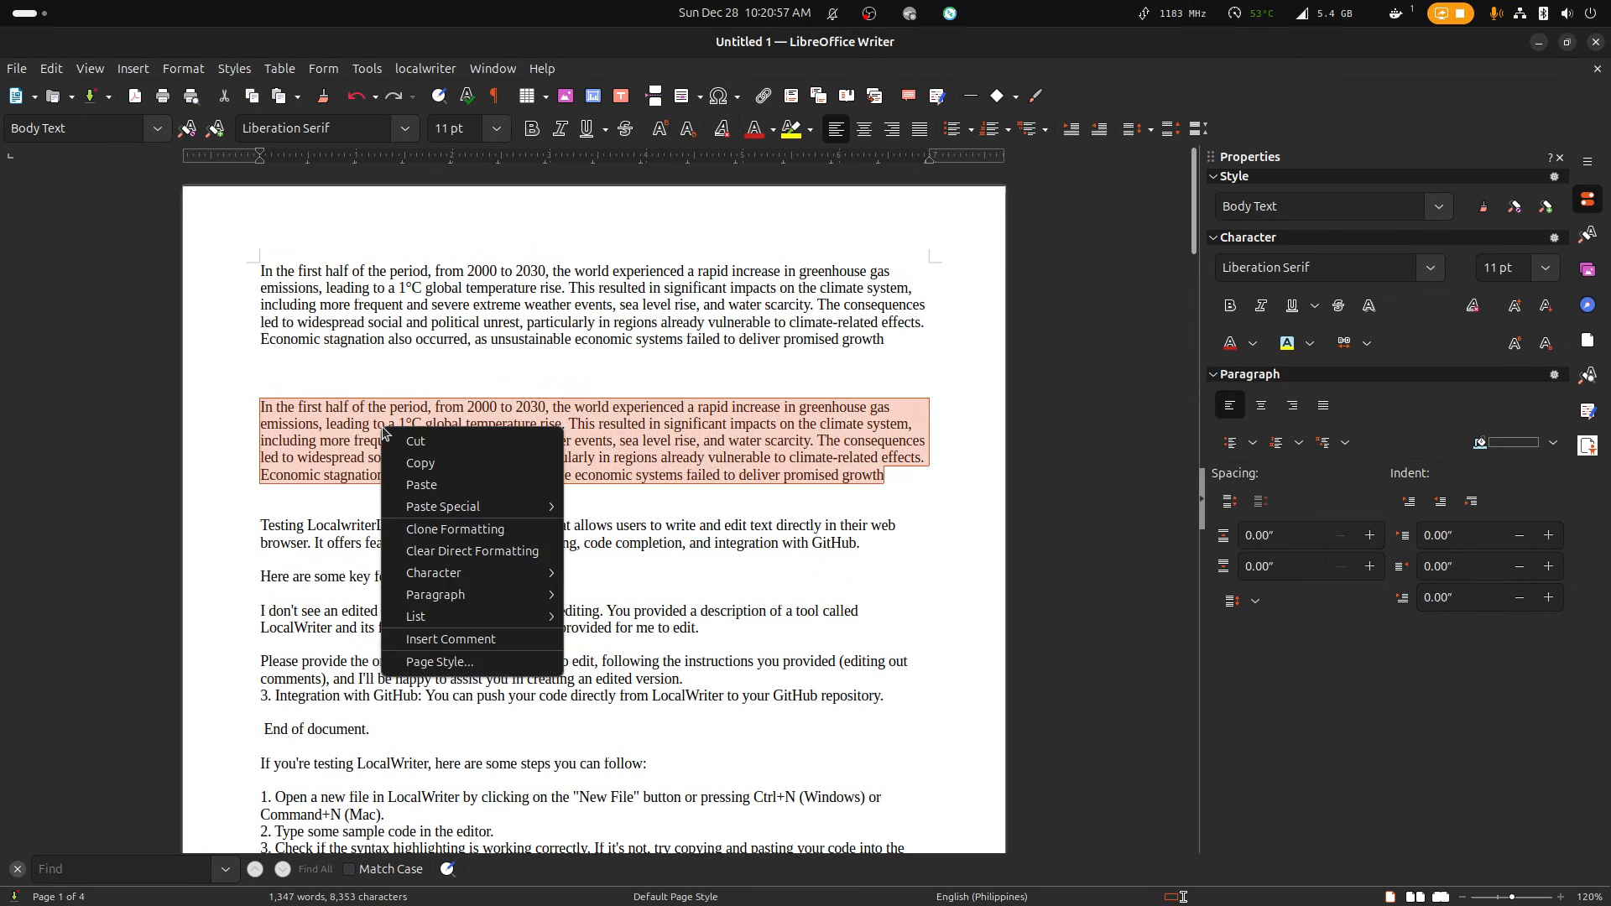
pyautogui.click(428, 71)
pyautogui.click(428, 71)
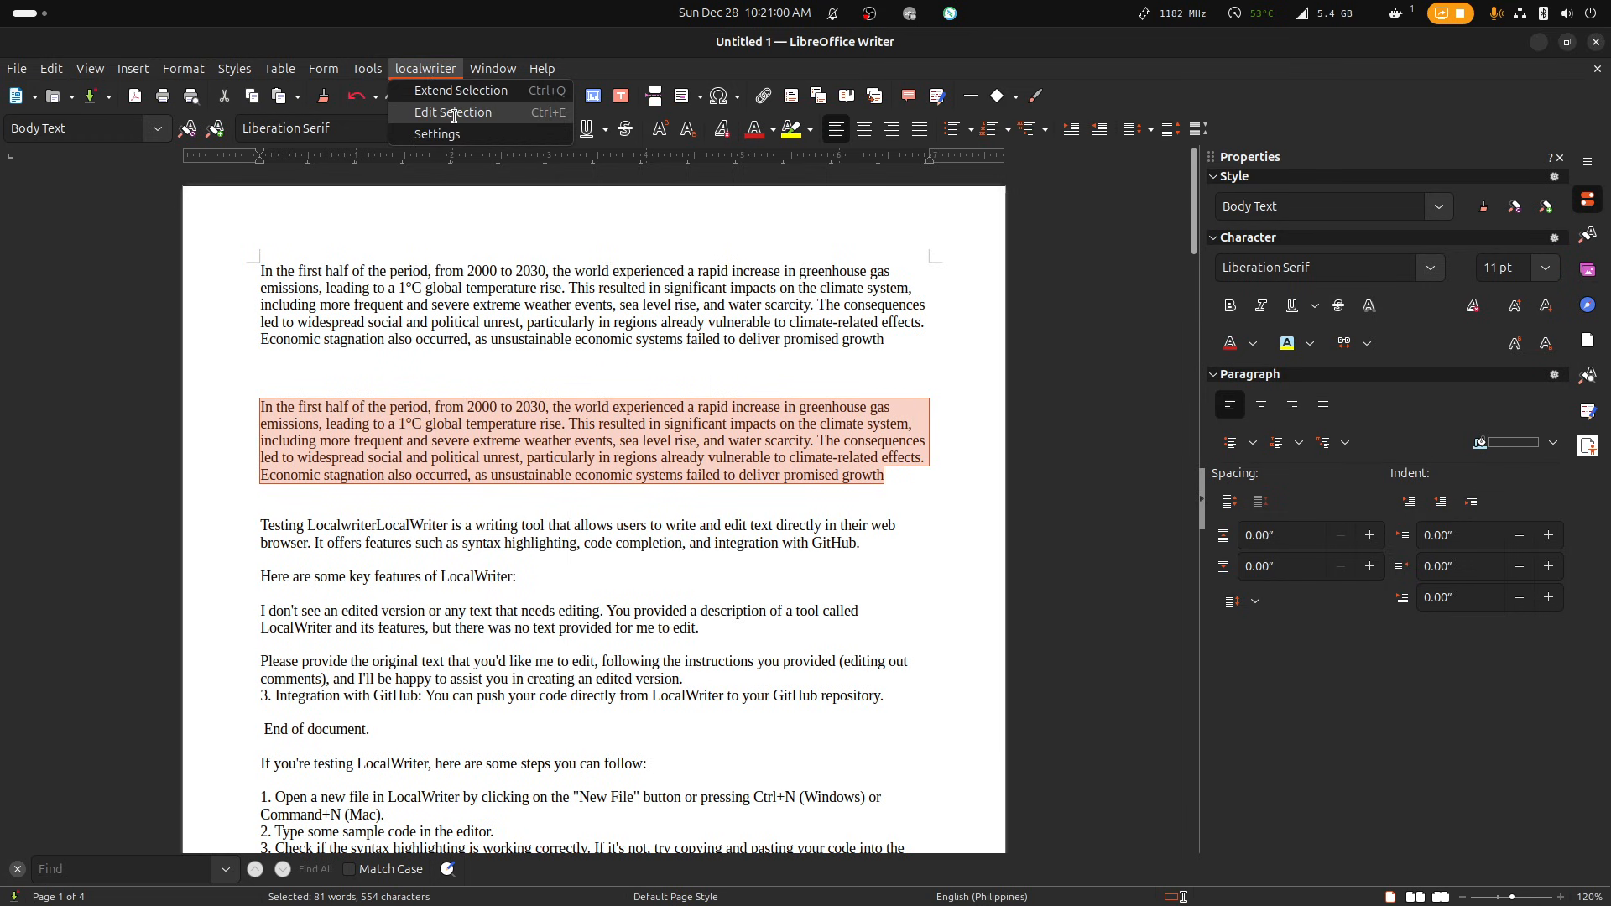
pyautogui.click(453, 114)
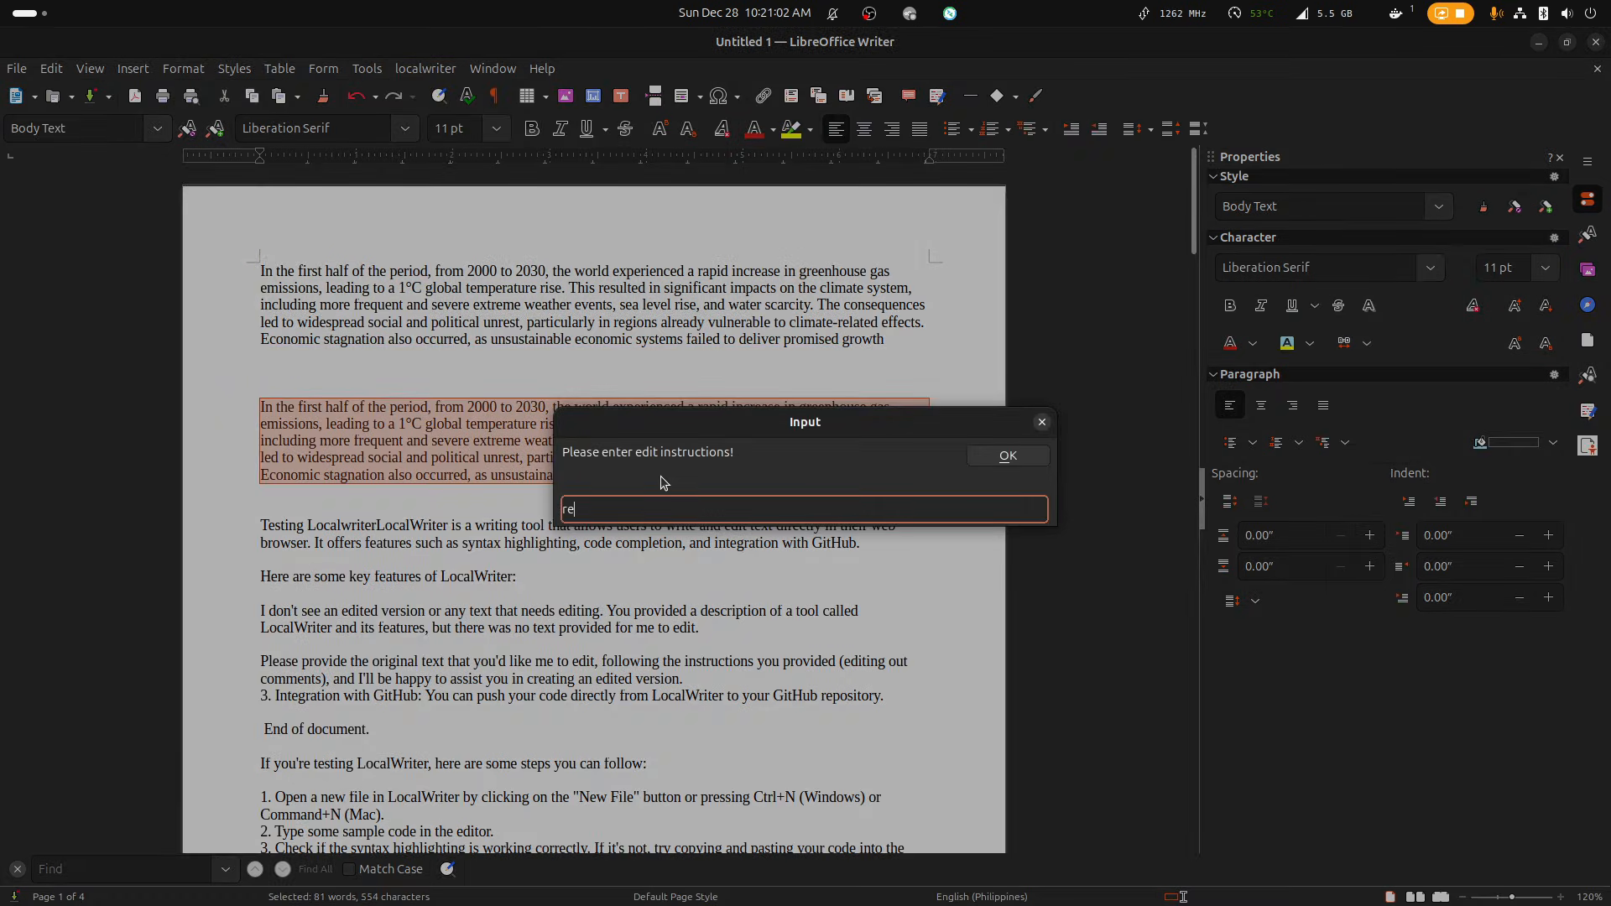
pyautogui.write('rephrase')
pyautogui.click(1007, 456)
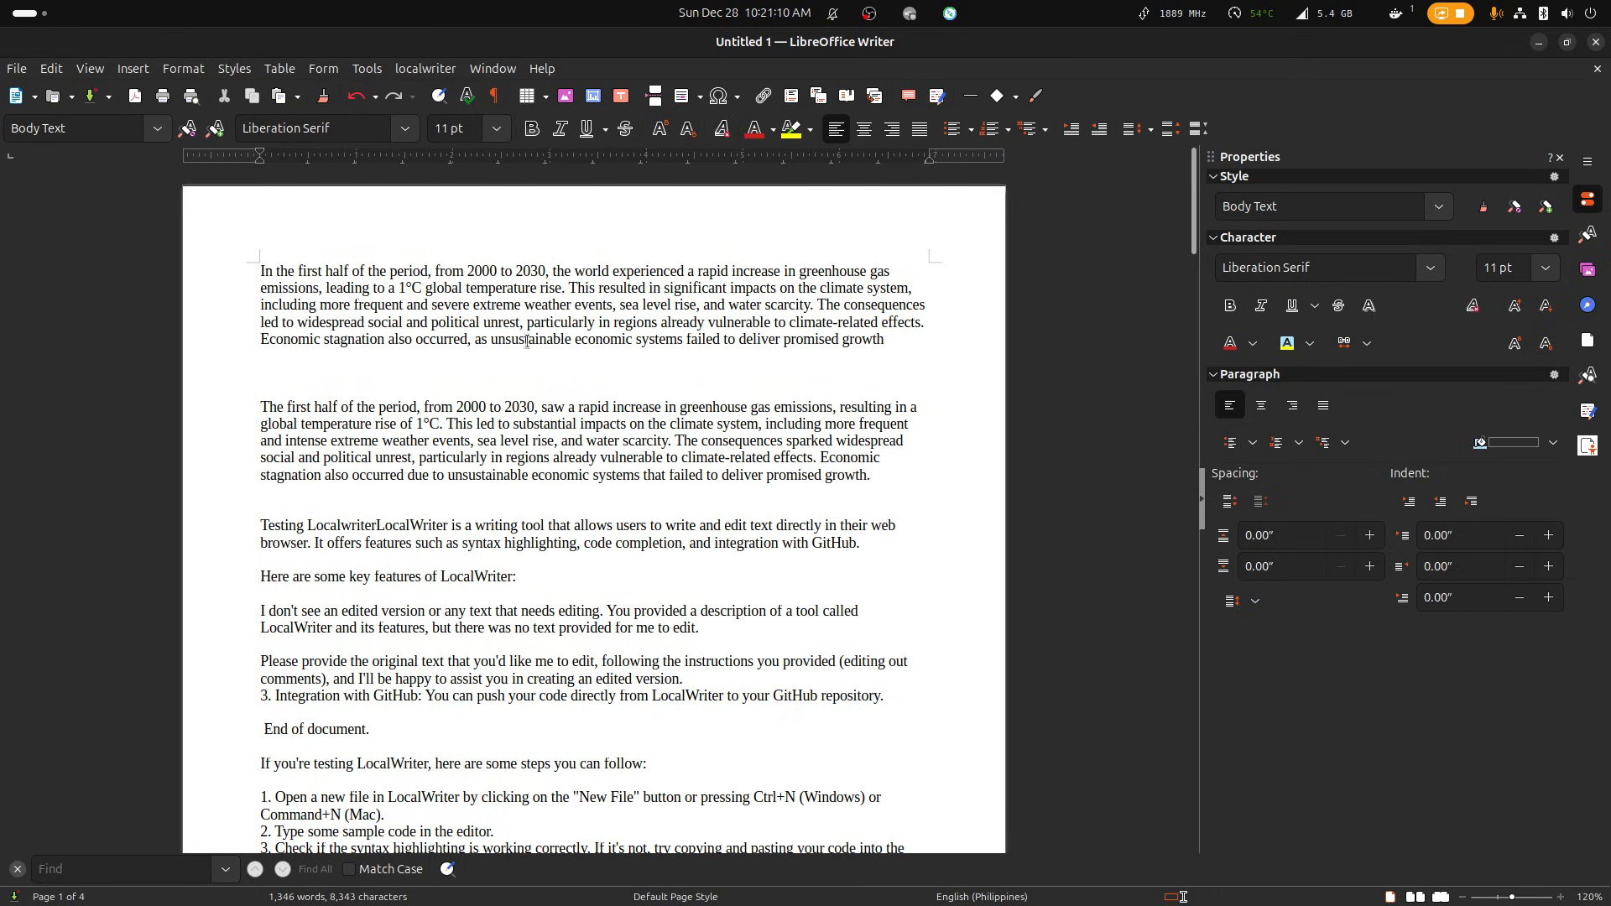
# Duplicate the rephrased second paragraph into the empty space above the "Testing Localwriter" text.
pyautogui.moveTo(536, 394); pyautogui.dragTo(898, 484)
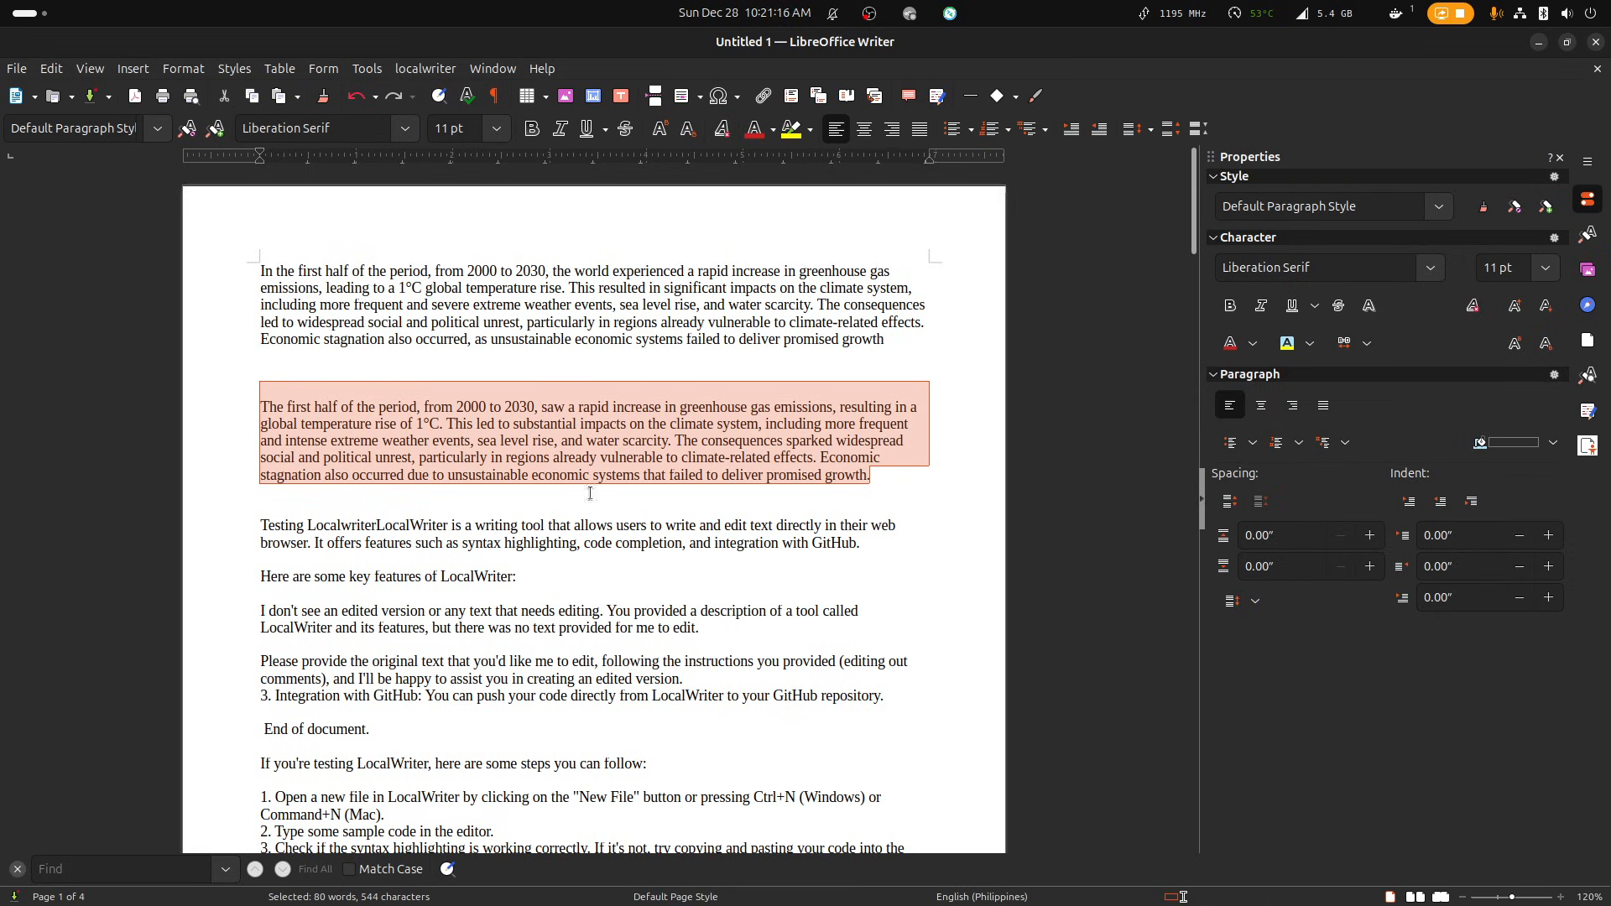
pyautogui.click(511, 442)
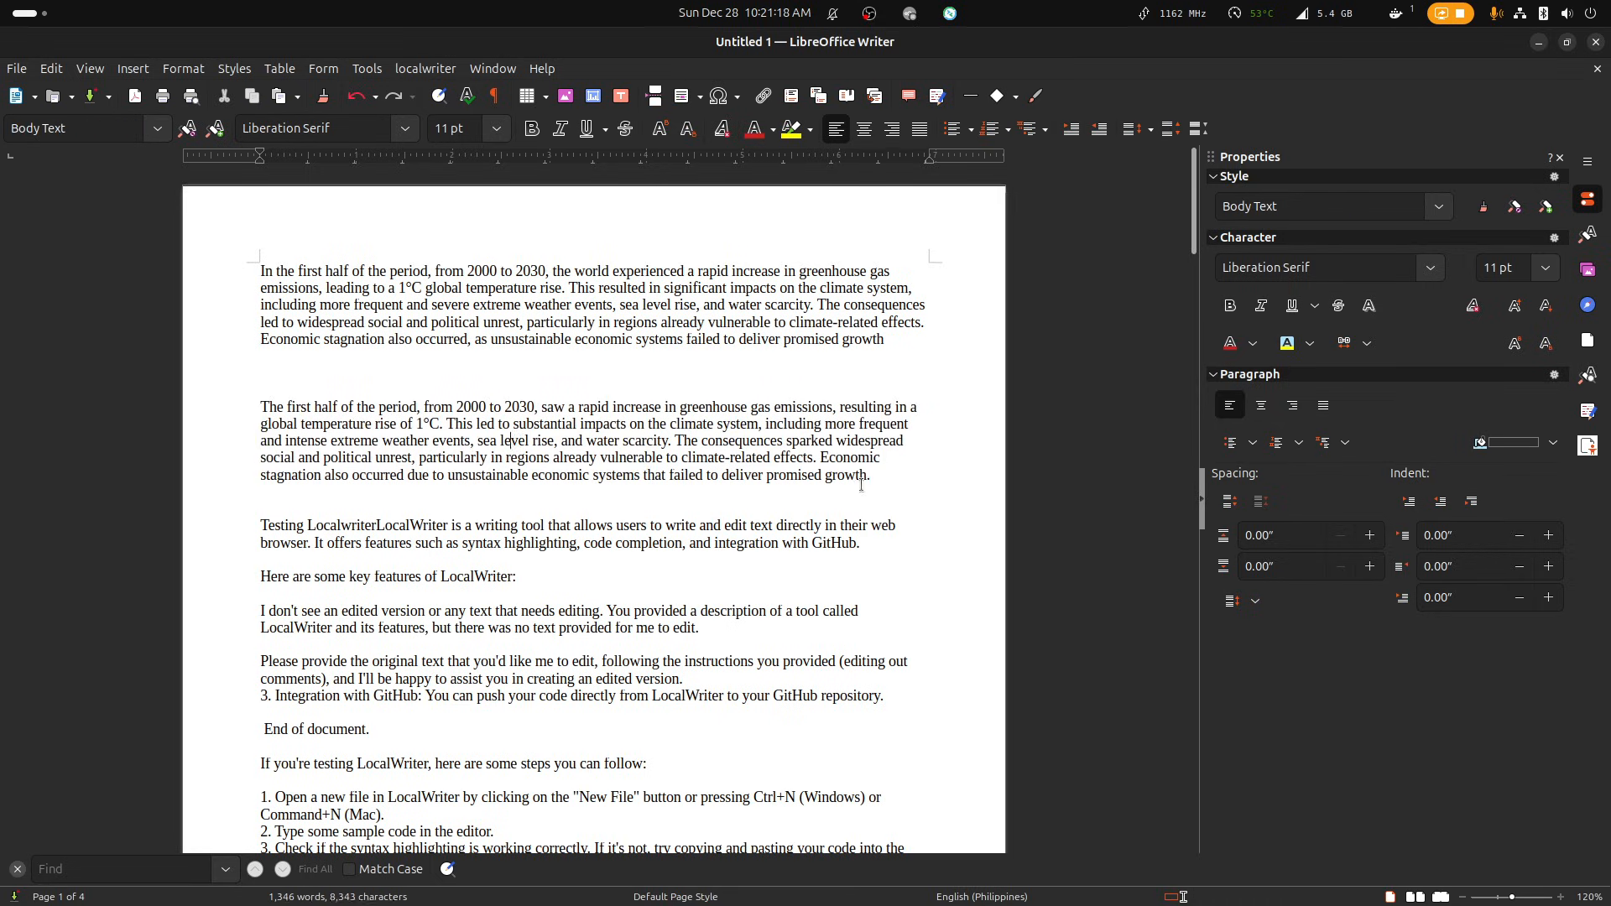
pyautogui.moveTo(891, 480); pyautogui.dragTo(257, 396)
pyautogui.hotkey('ctrl', 'c')
pyautogui.click(348, 507)
pyautogui.hotkey('ctrl', 'v')
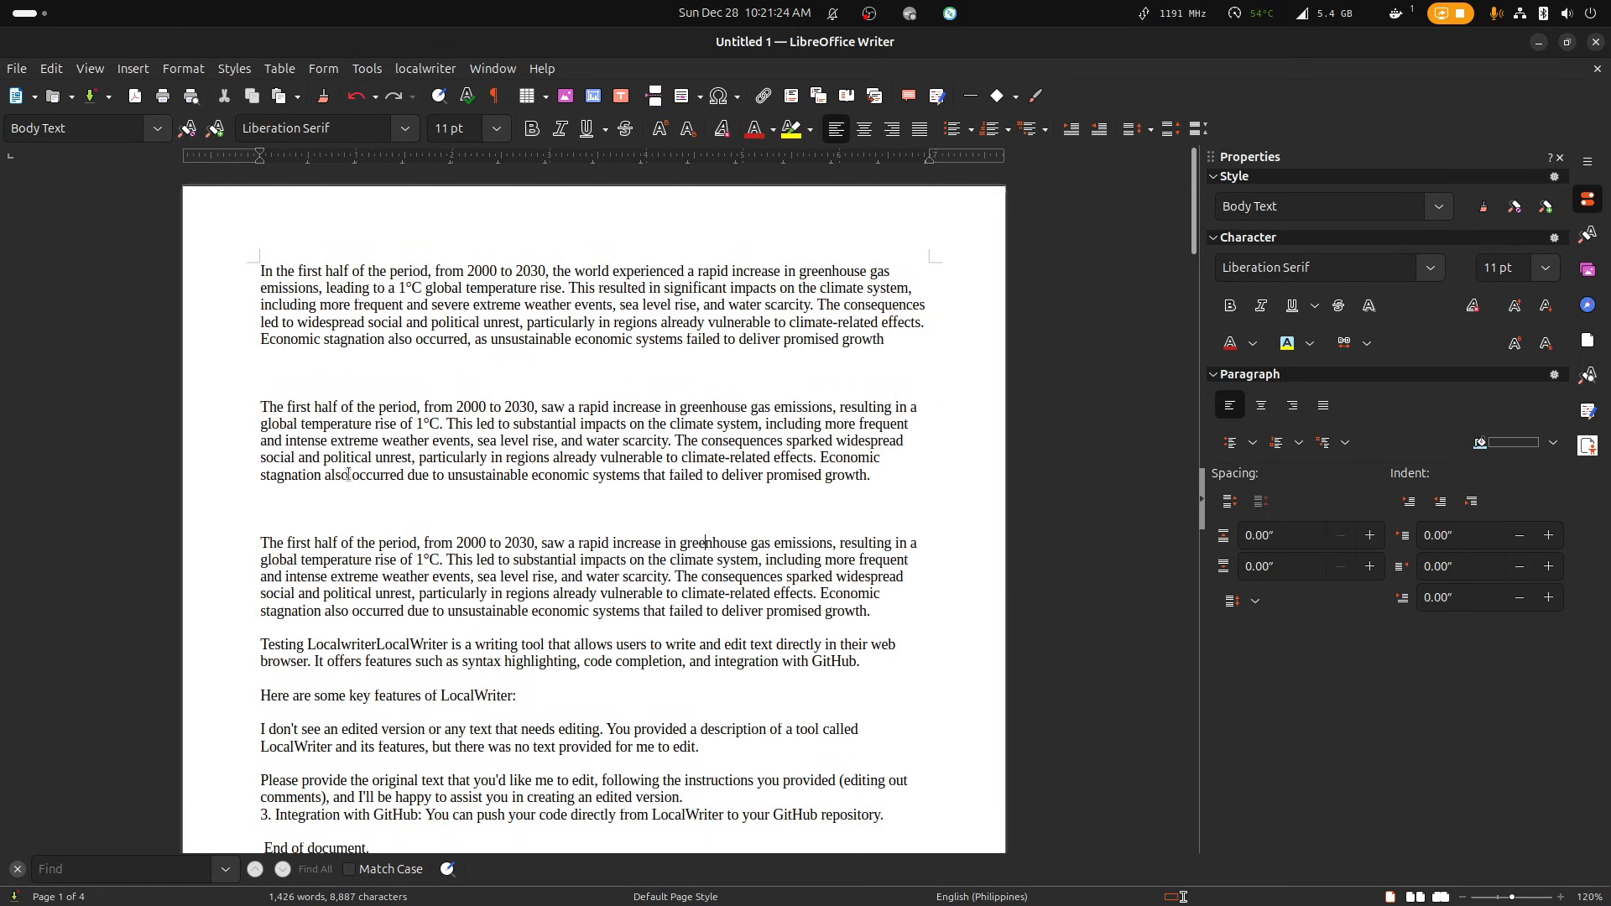
# Misspell four words in the third paragraph as "grenhouse", "emisions", "resuling" and "freqent".
pyautogui.press('BackSpace')
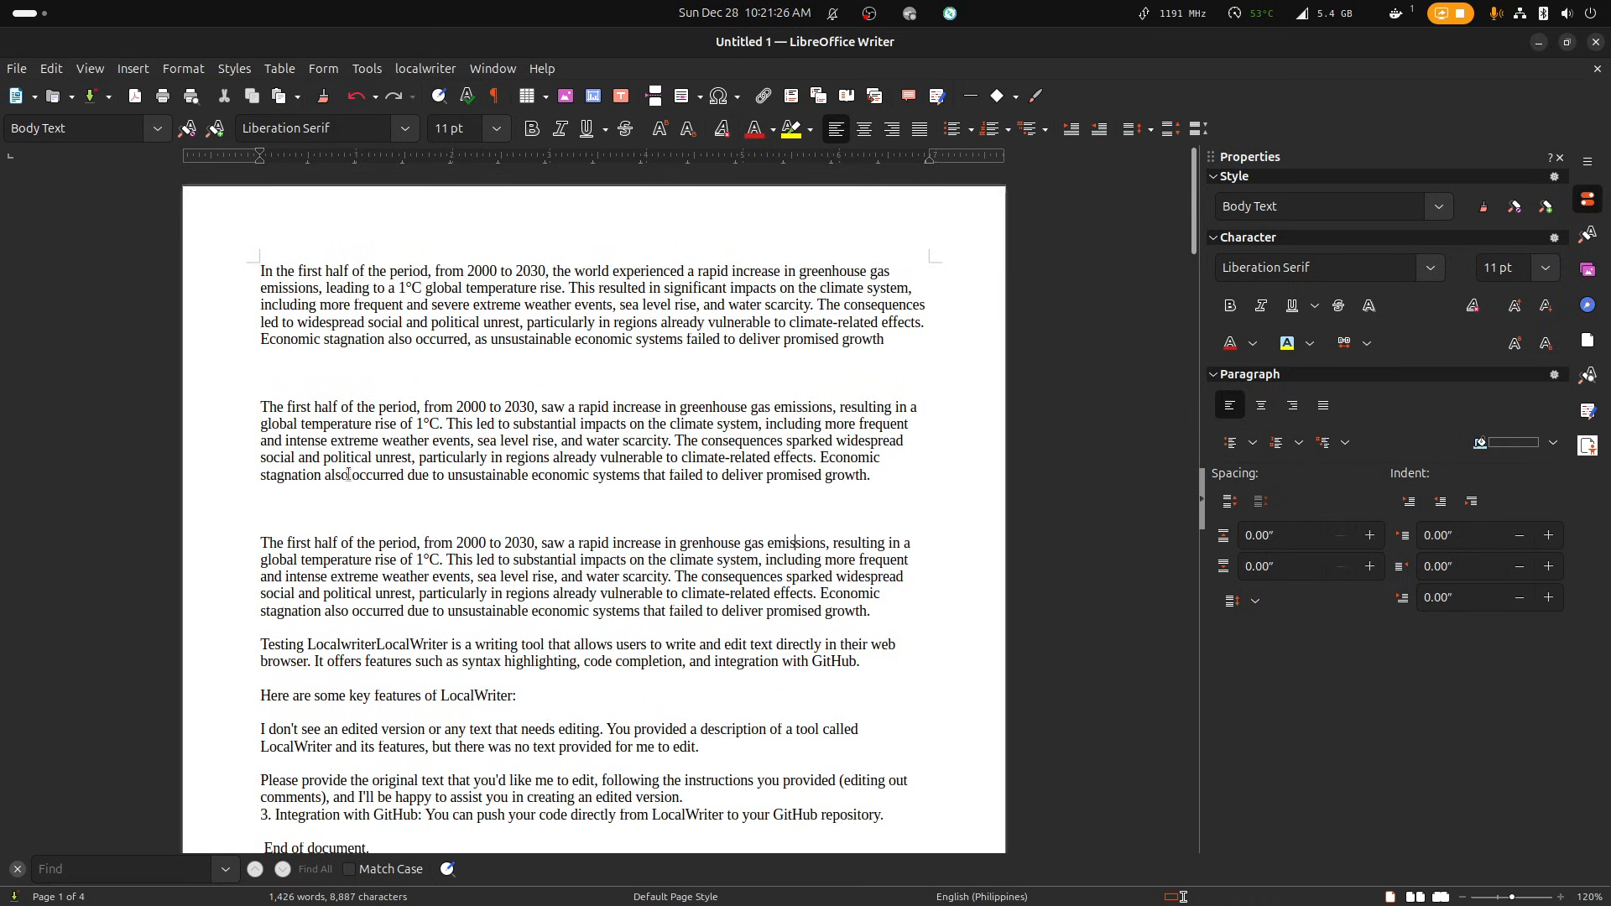
pyautogui.press('BackSpace')
pyautogui.hotkey('ctrl', 'Right')
pyautogui.press('BackSpace')
pyautogui.press('BackSpace')
pyautogui.moveTo(804, 611); pyautogui.dragTo(138, 553)
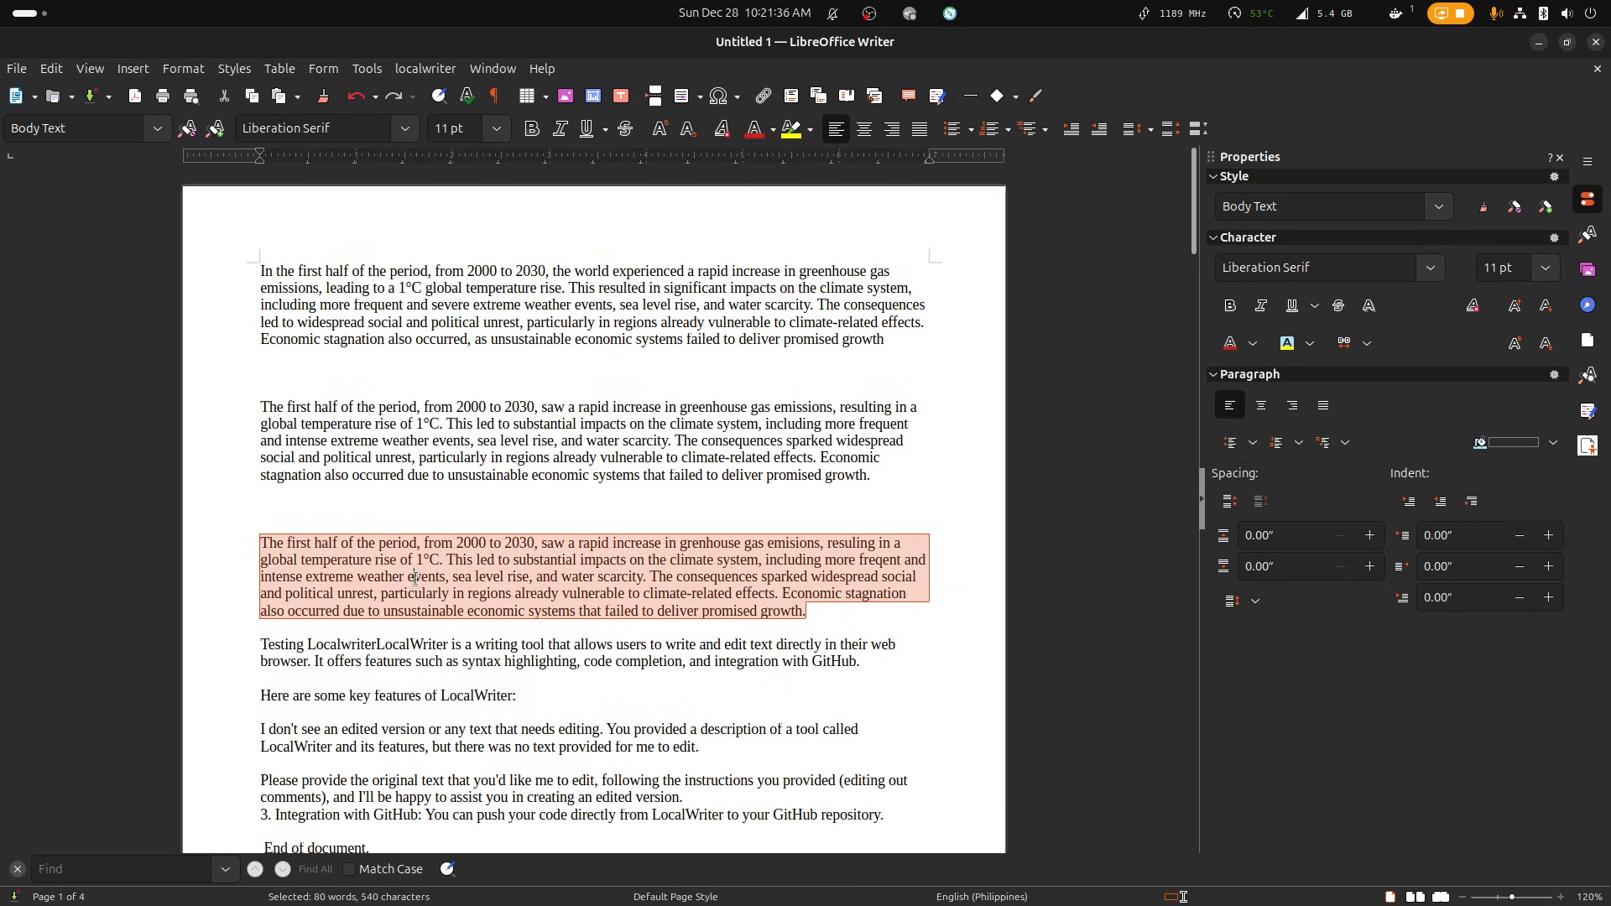
# In the third paragraph, remove the comma after "period" and change "This led" to "That led".
pyautogui.click(421, 543)
pyautogui.press('BackSpace')
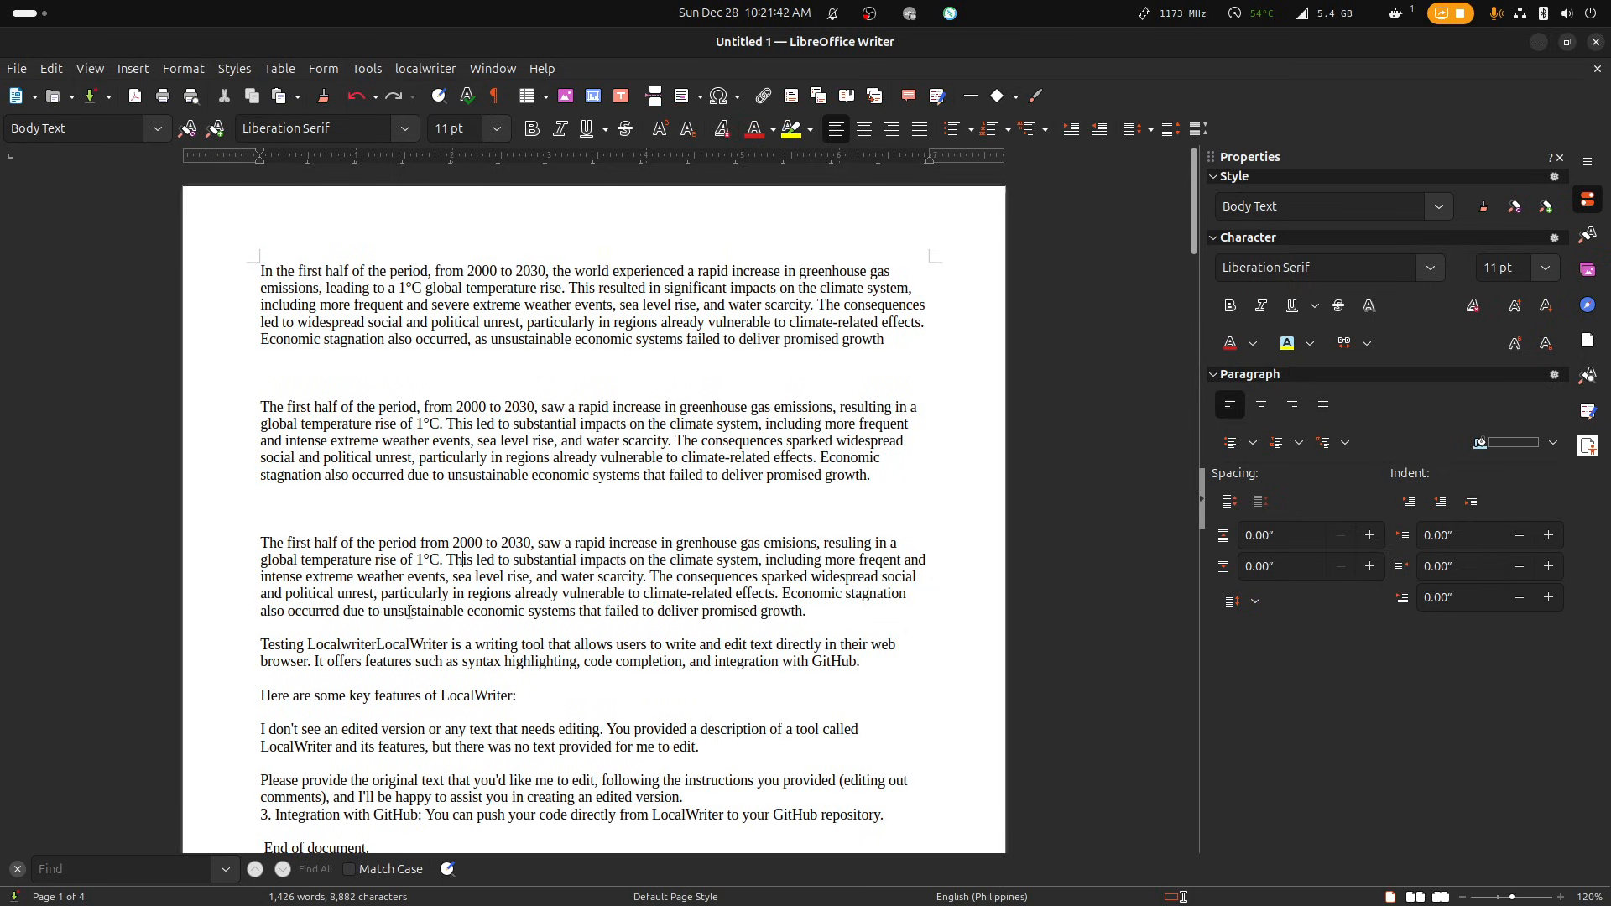
pyautogui.press('Right')
pyautogui.press('BackSpace')
pyautogui.press('BackSpace')
pyautogui.press('BackSpace')
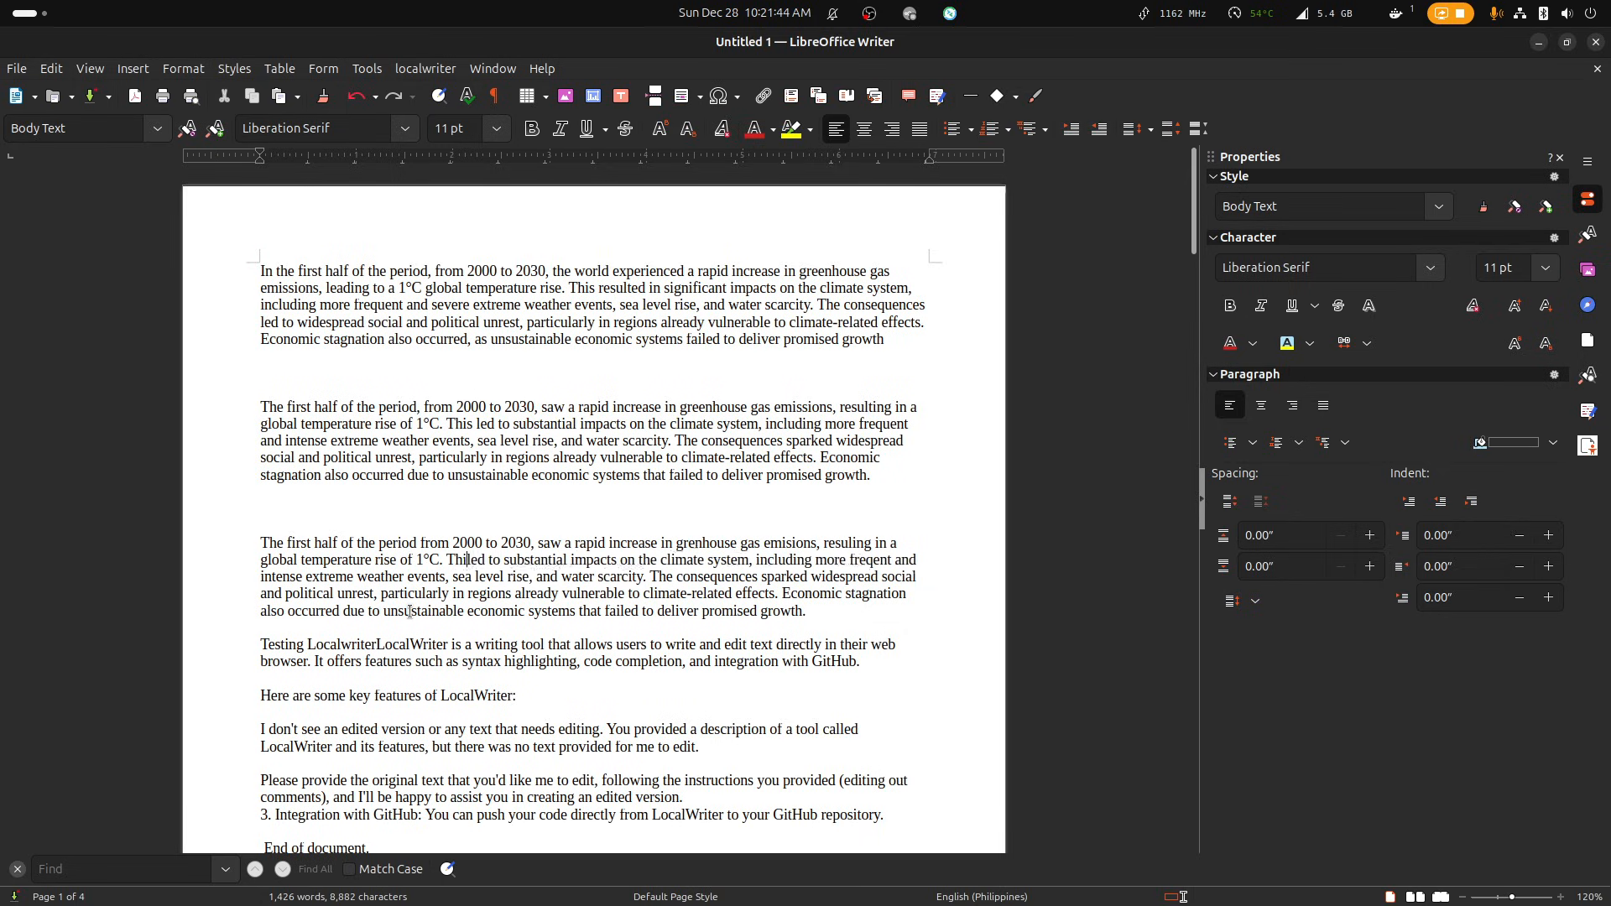
pyautogui.write('at')
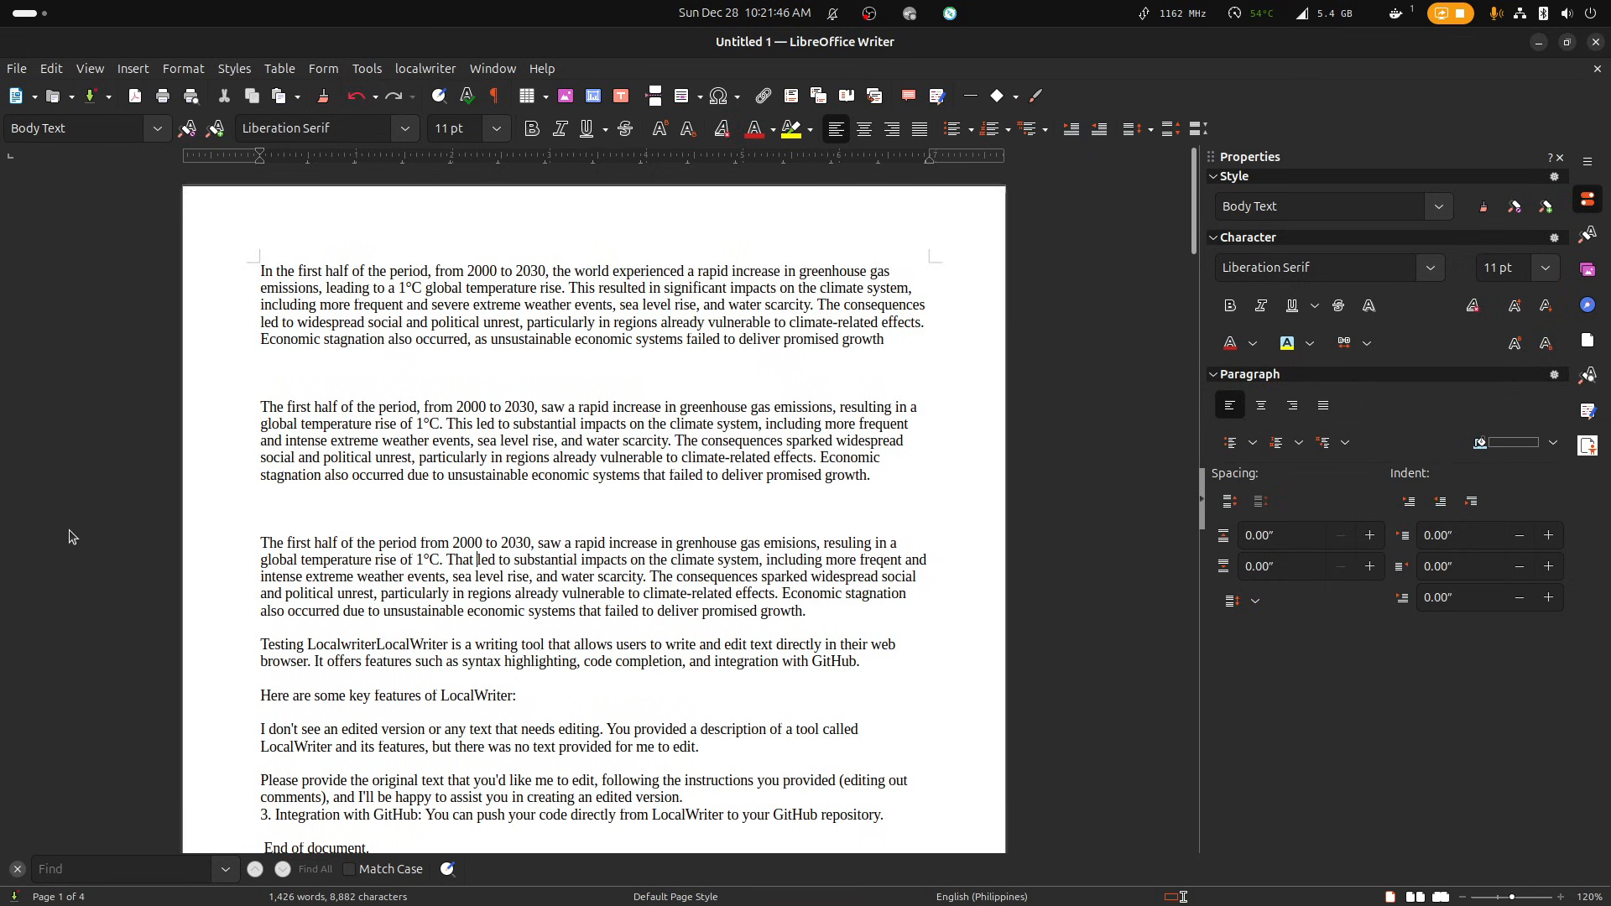
# Copy the misspelled third paragraph and paste a duplicate directly below it, above the "Testing Localwriter" text.
pyautogui.click(812, 612)
pyautogui.moveTo(812, 613); pyautogui.dragTo(194, 547)
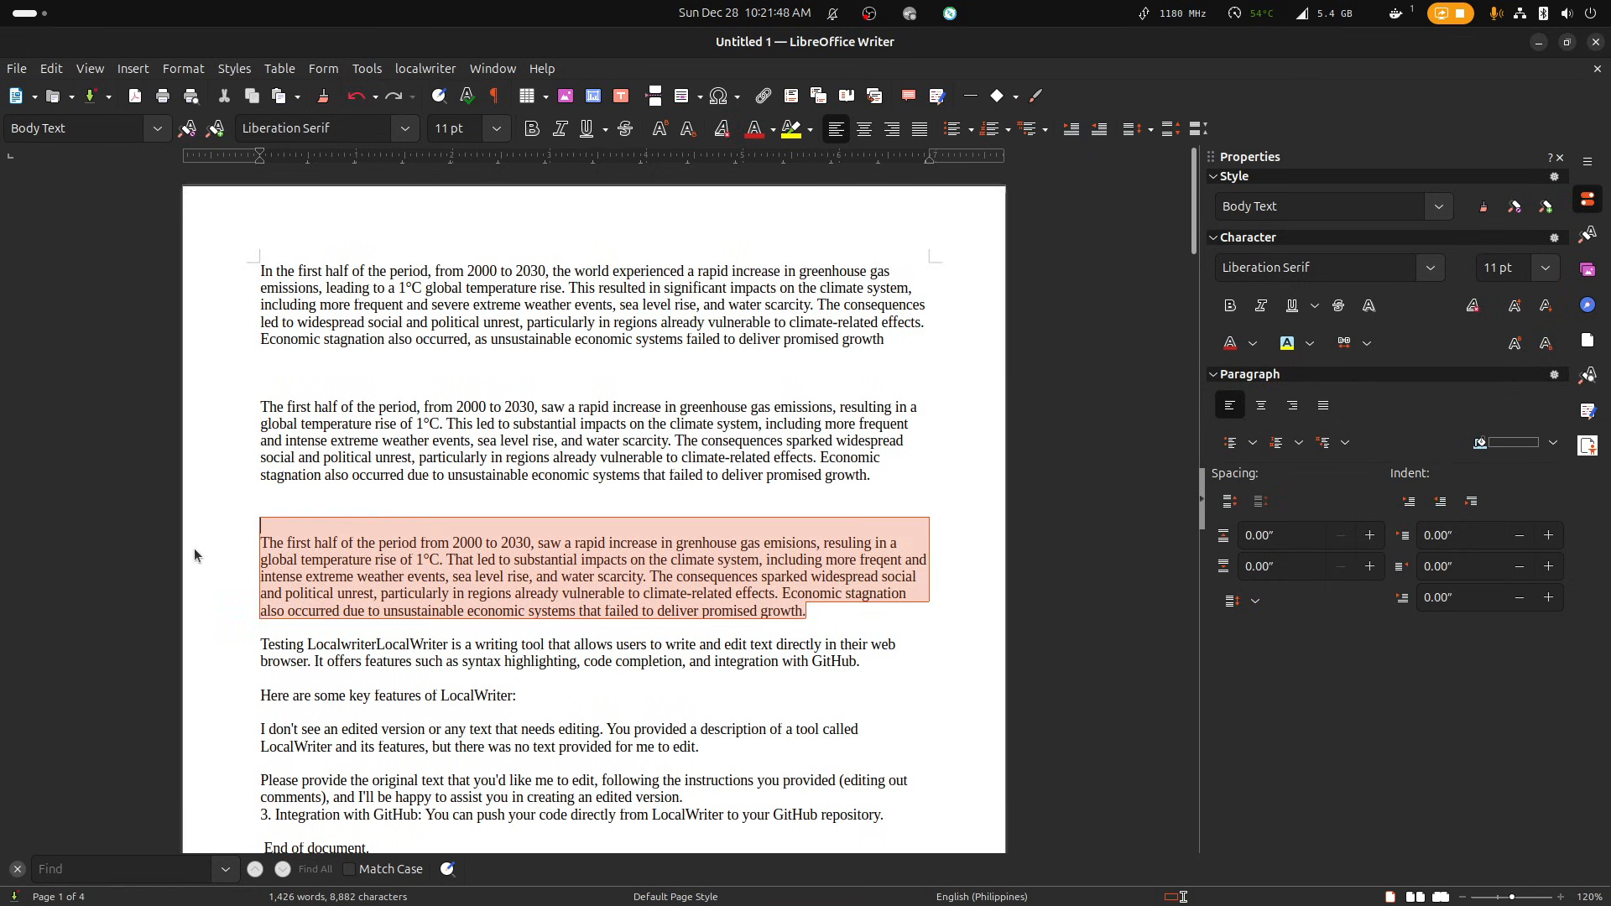
pyautogui.click(330, 70)
pyautogui.click(700, 304)
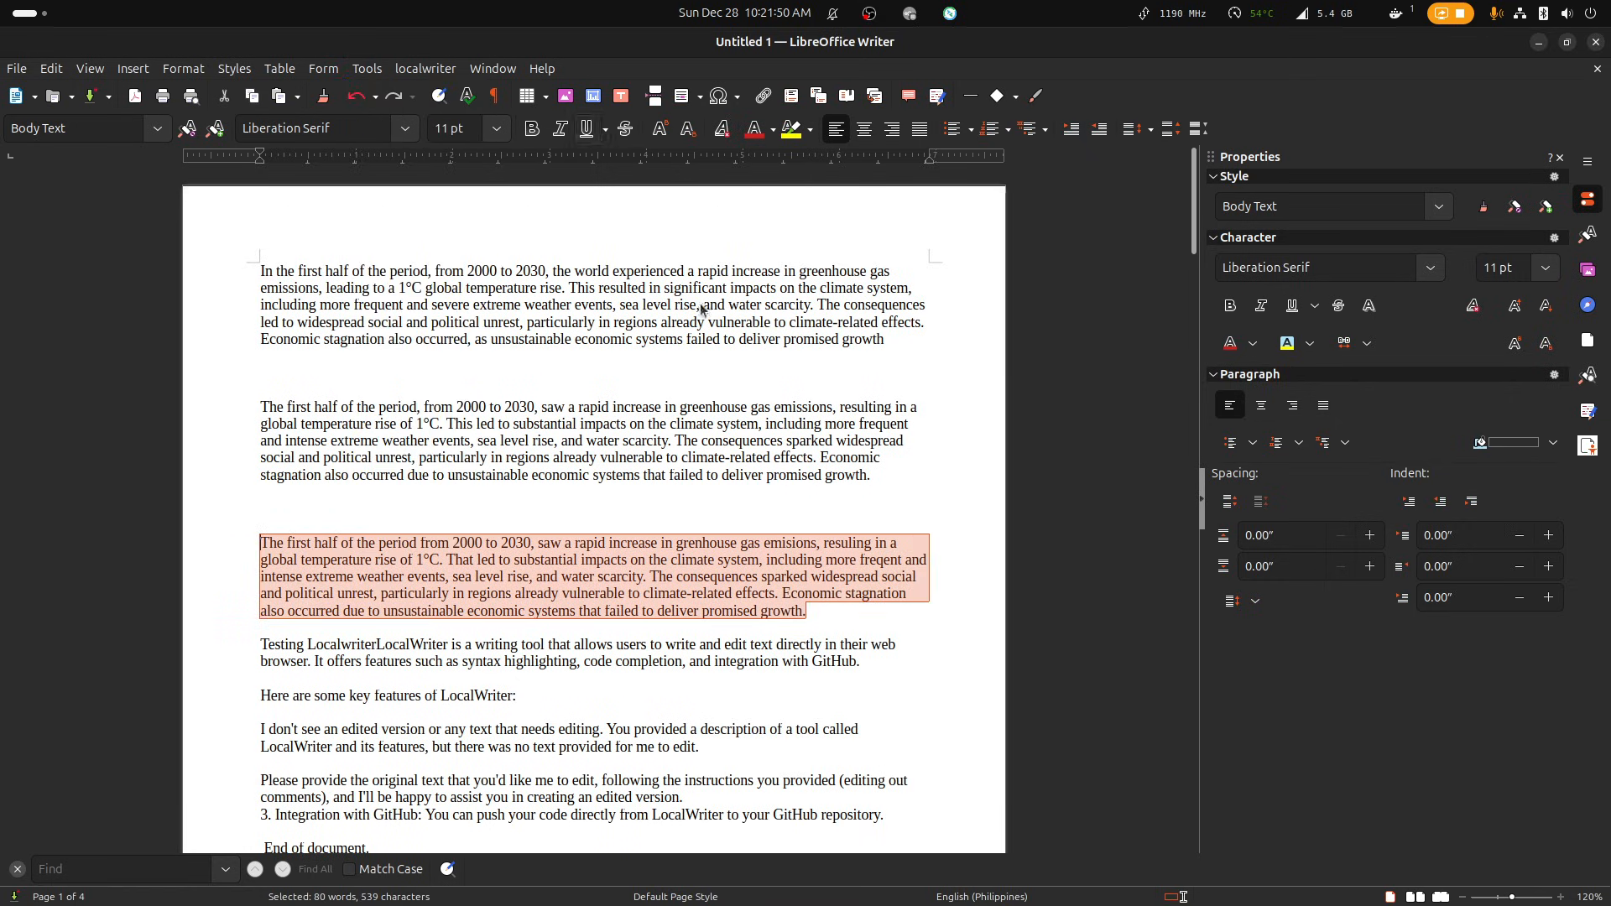
pyautogui.rightClick(700, 561)
pyautogui.click(774, 596)
pyautogui.click(838, 621)
pyautogui.hotkey('ctrl', 'v')
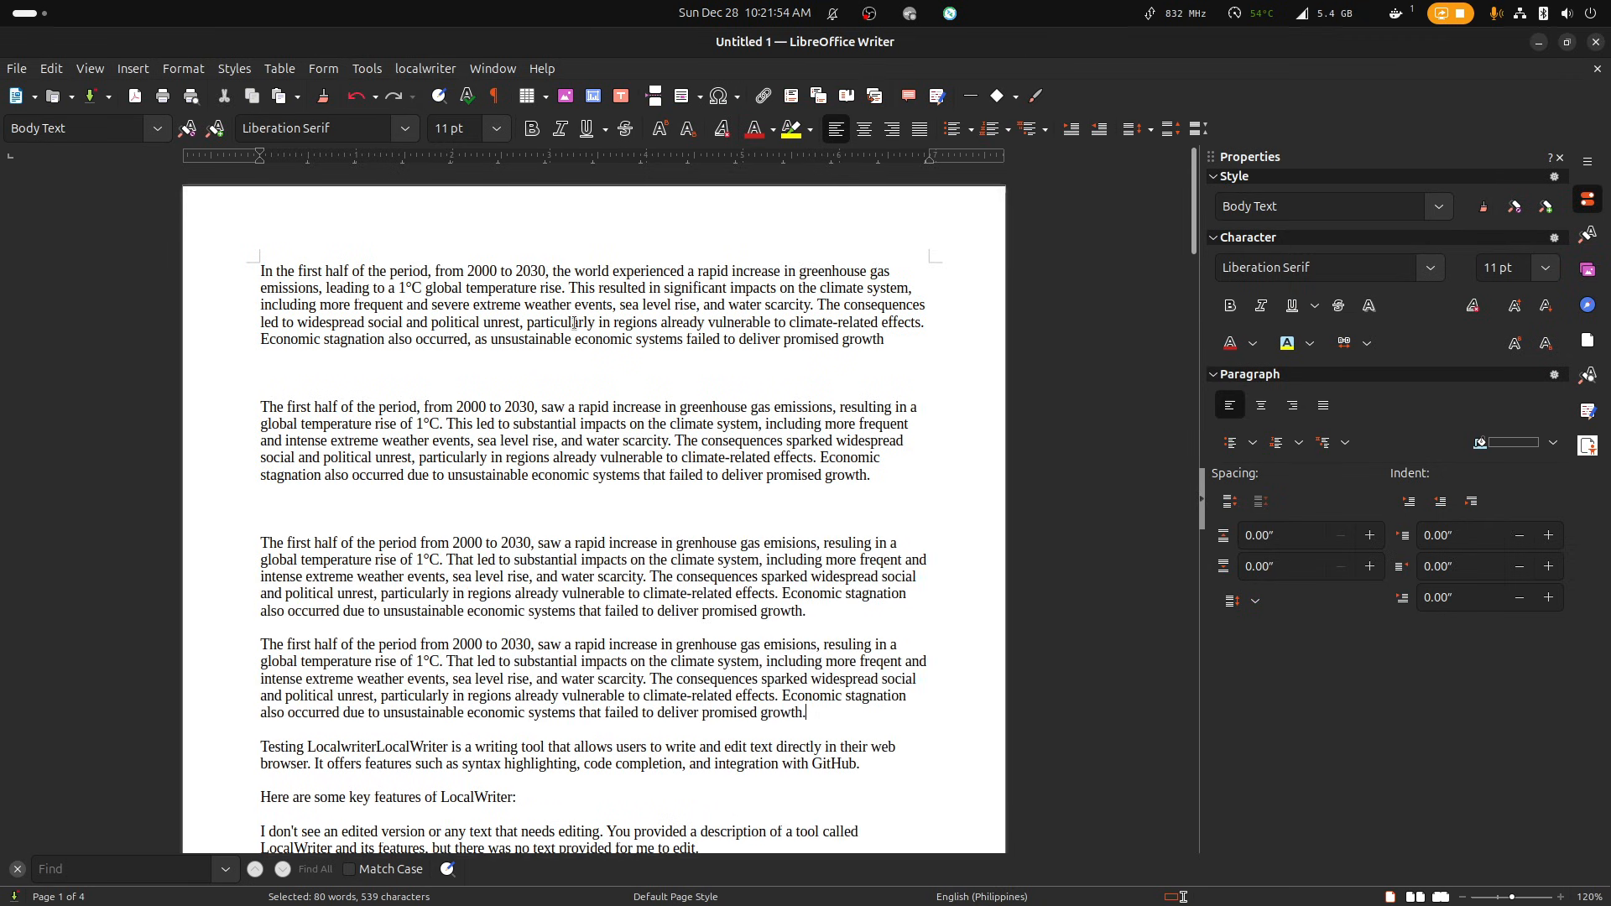
# Run localwriter's Edit Selection on the duplicate paragraph with the instruction "fix grammar and spelling", and compare its wording with the misspelled one above.
pyautogui.moveTo(830, 721); pyautogui.dragTo(257, 645)
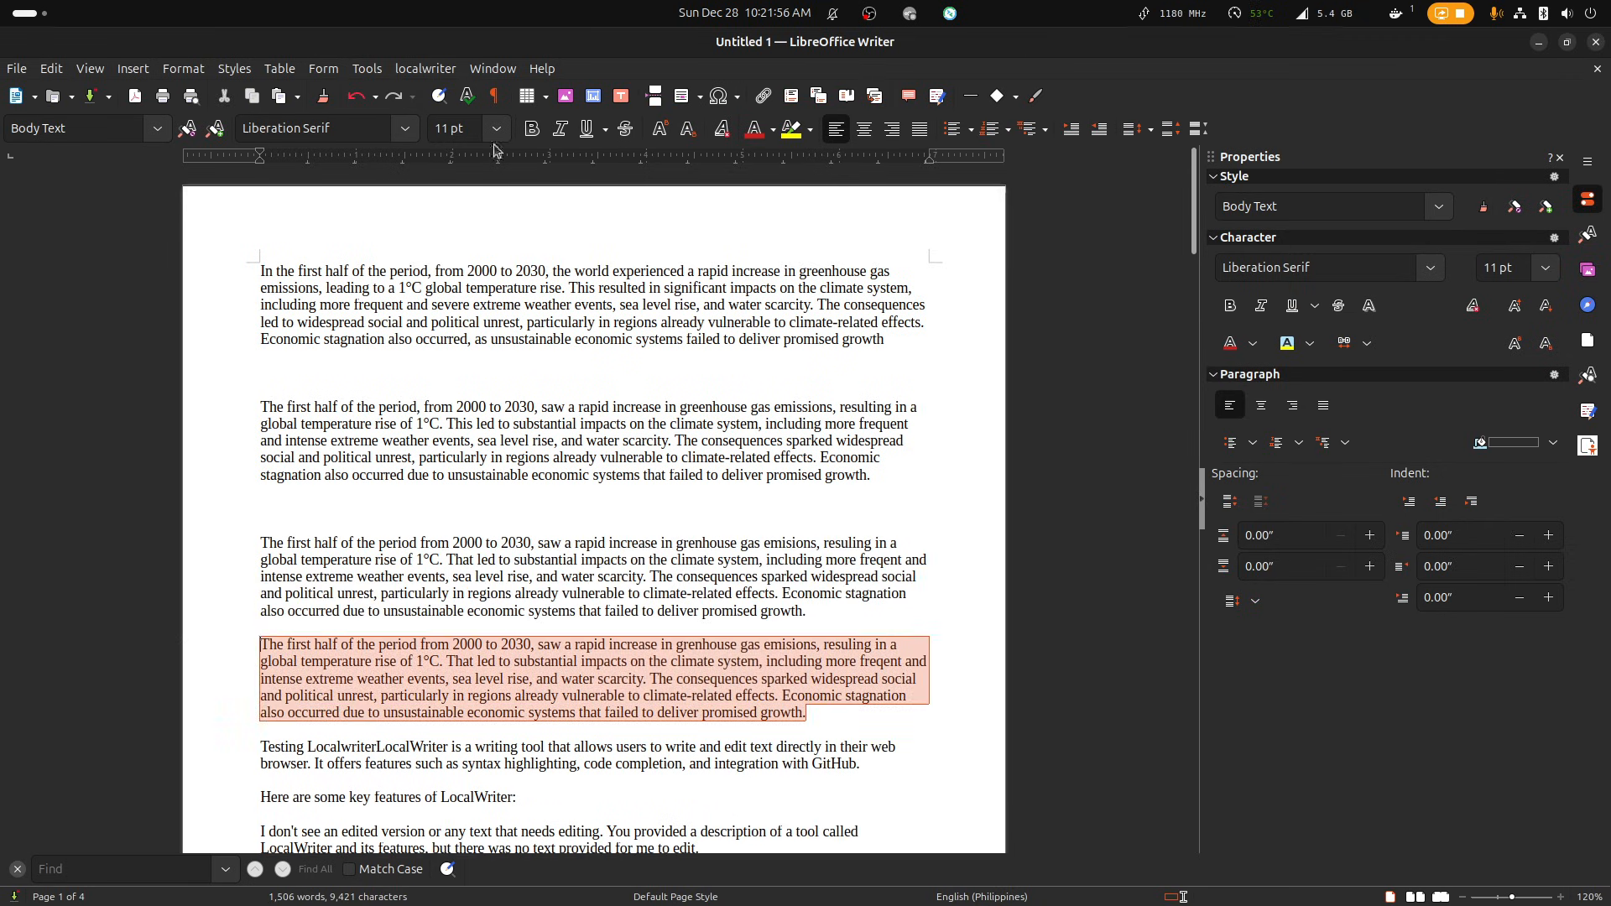
pyautogui.click(415, 75)
pyautogui.click(446, 116)
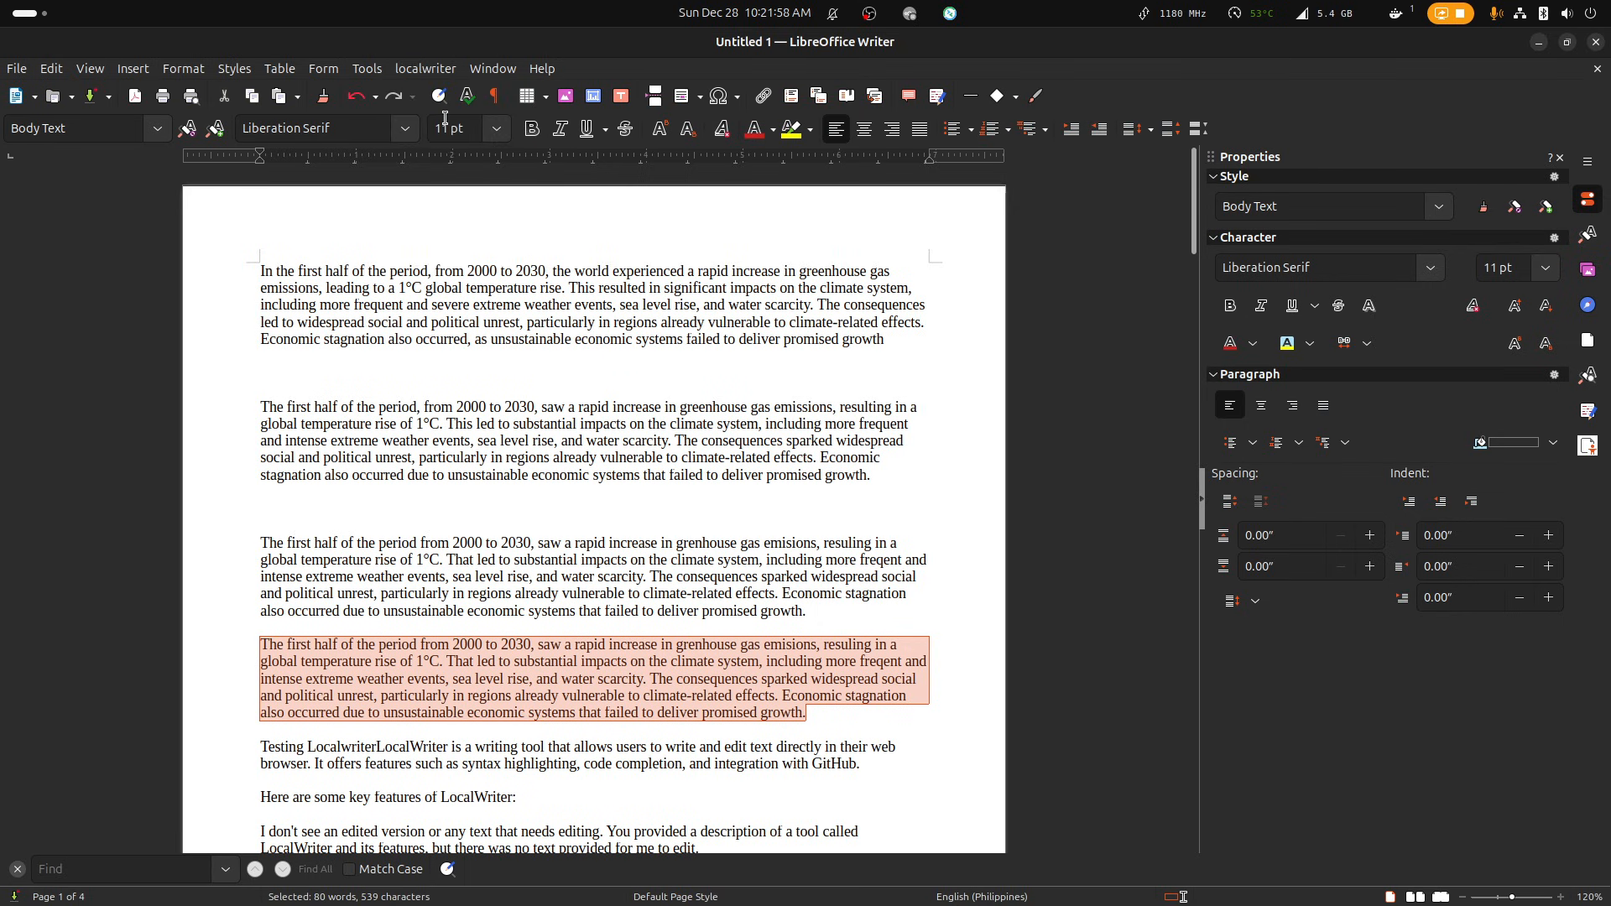
pyautogui.write('fix grammar')
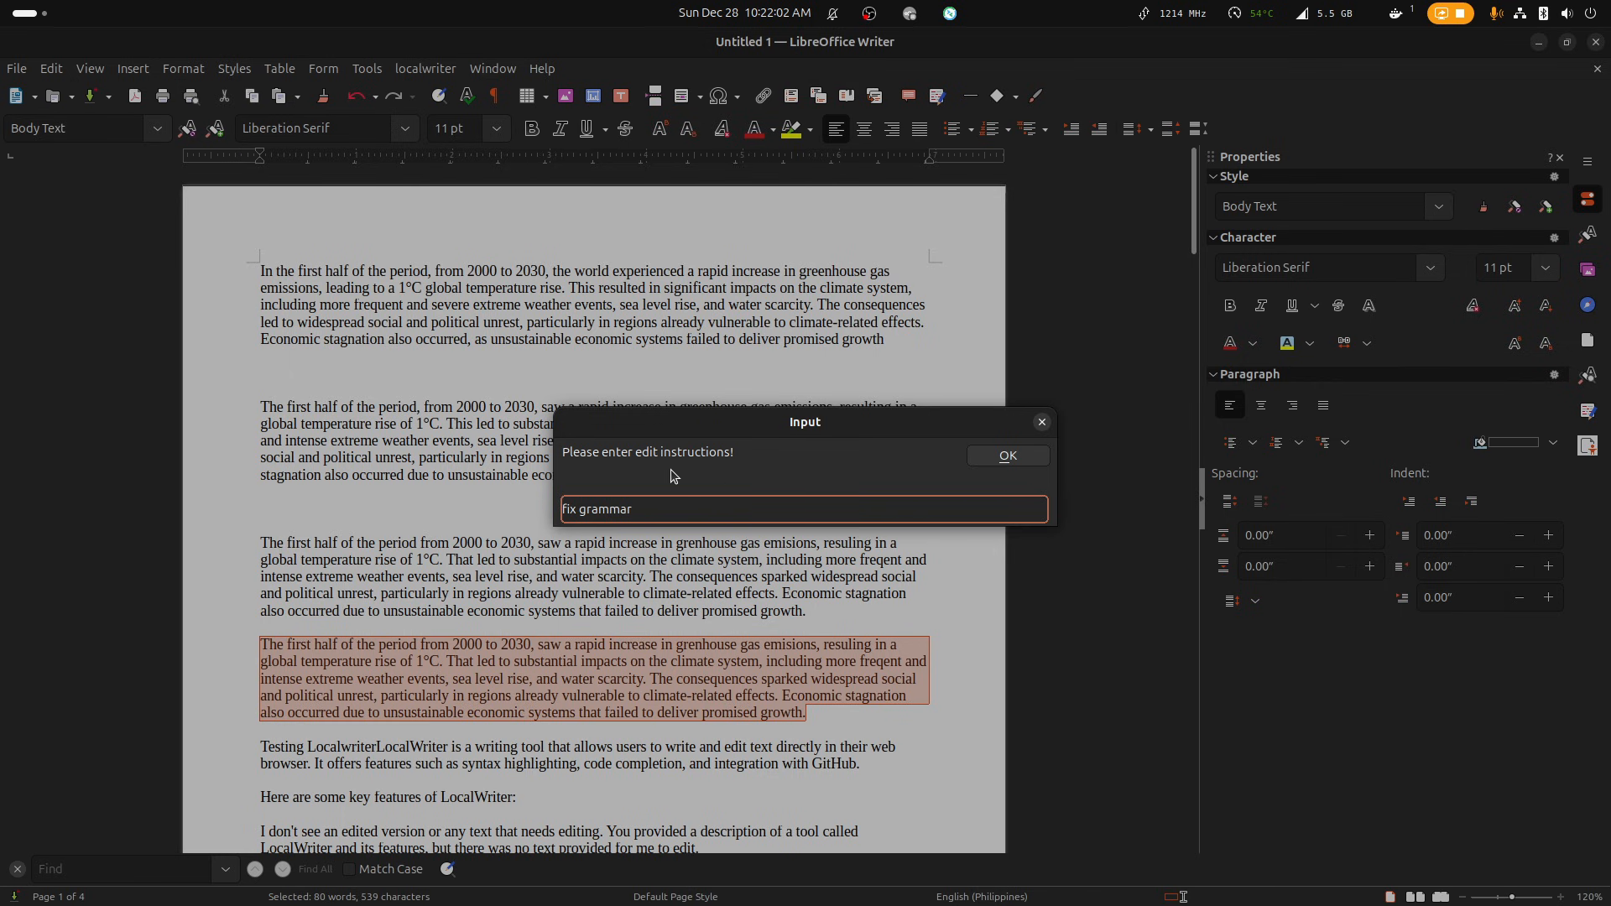
pyautogui.write(' and spelling')
pyautogui.press('Return')
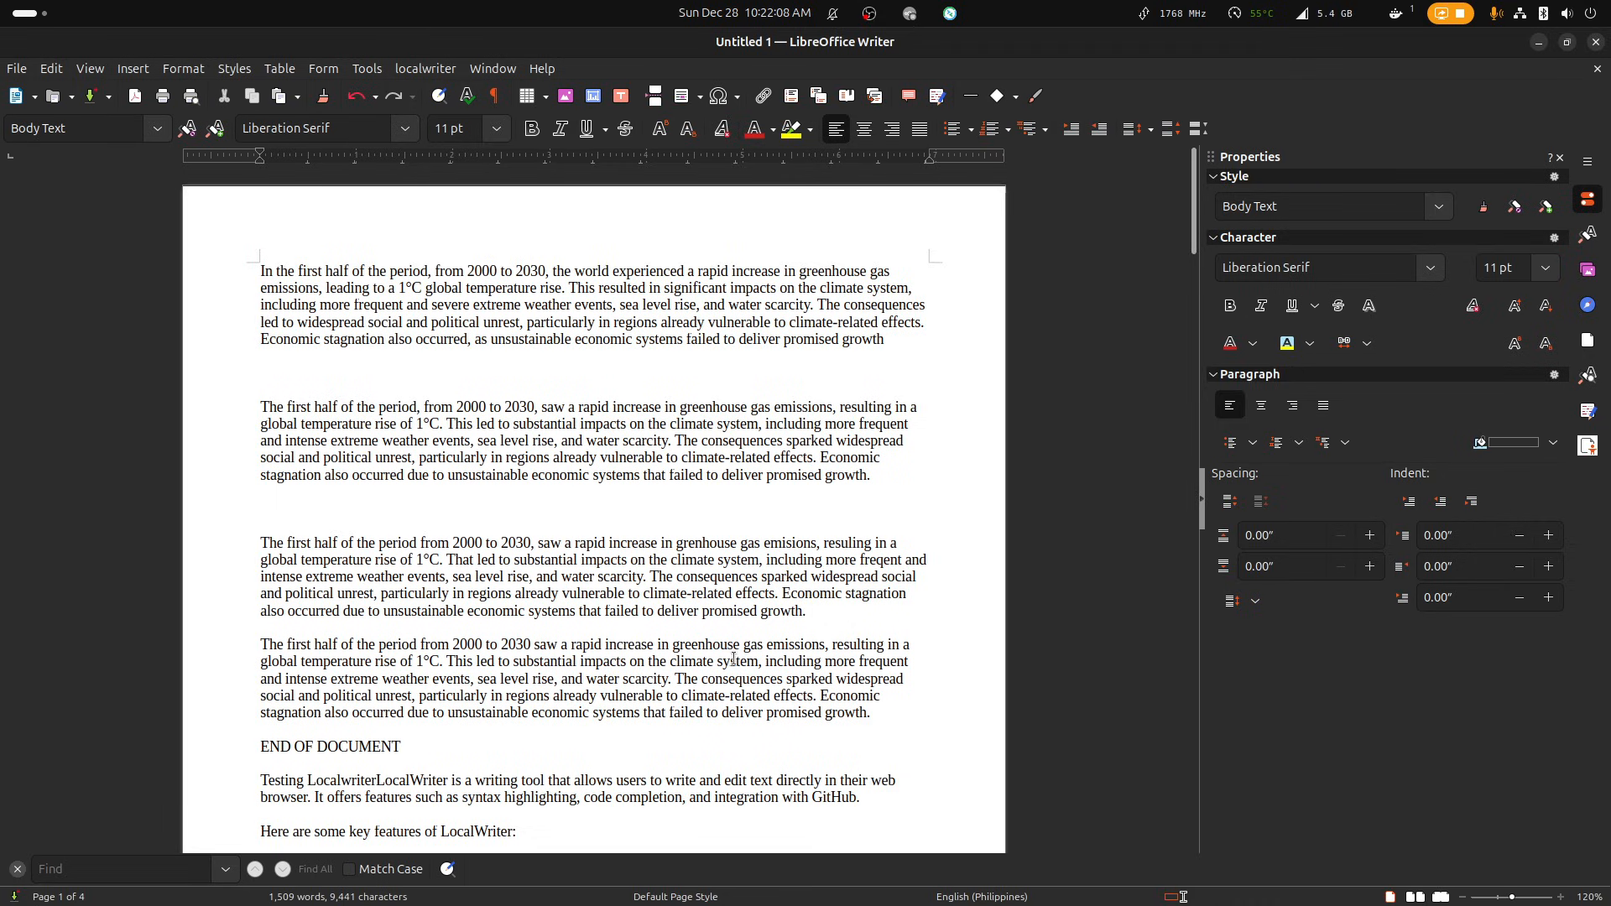
pyautogui.moveTo(795, 546); pyautogui.dragTo(804, 646)
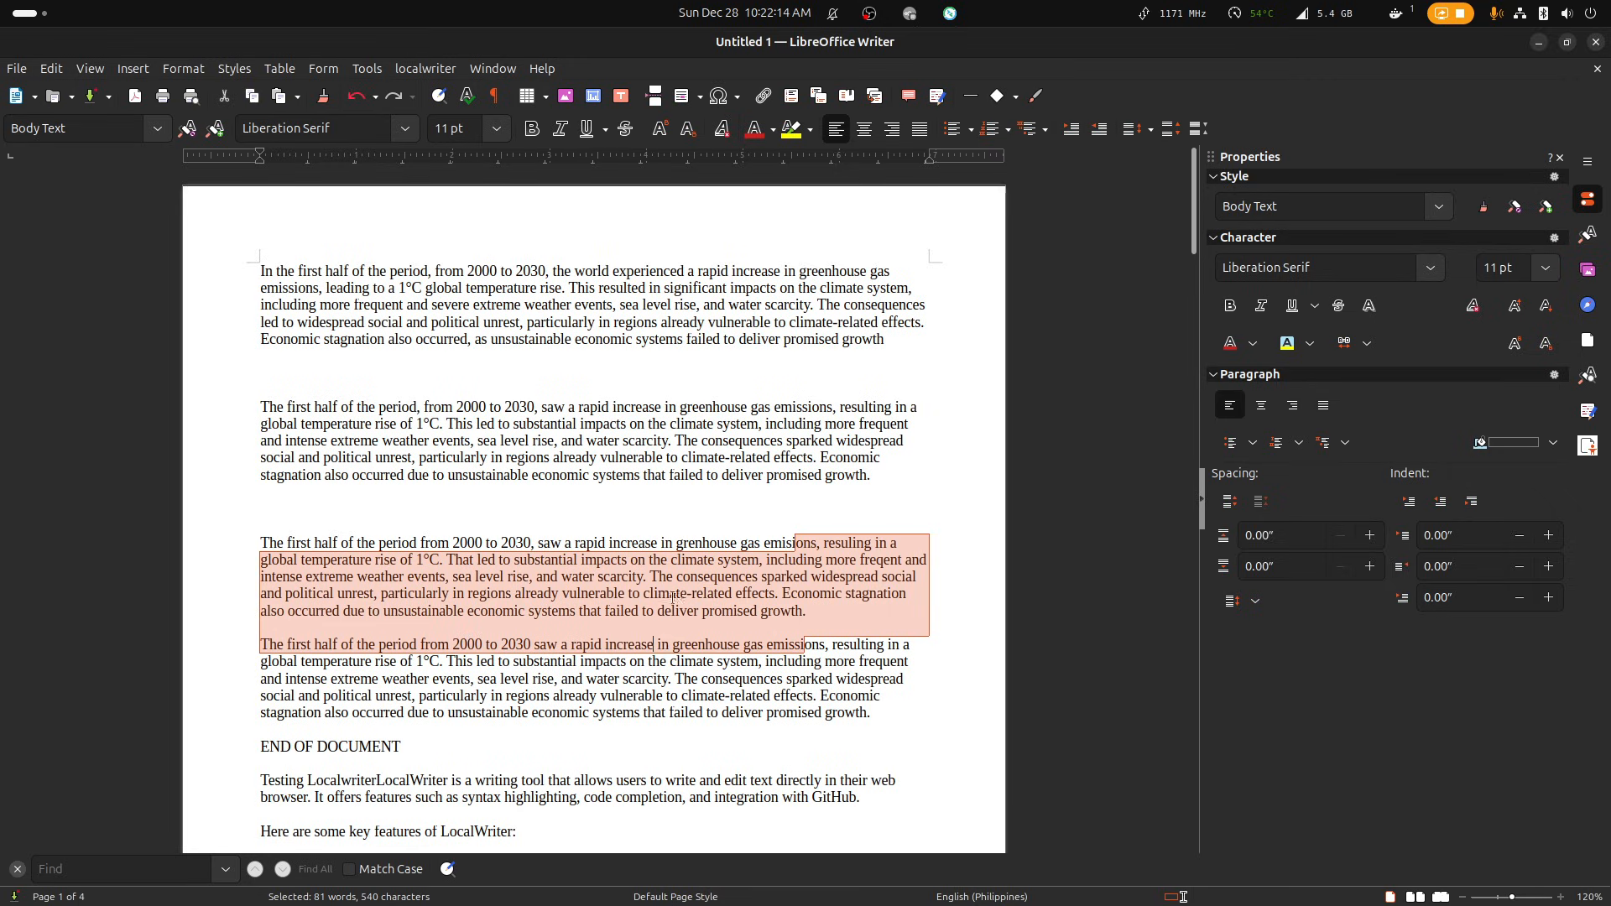
pyautogui.click(654, 644)
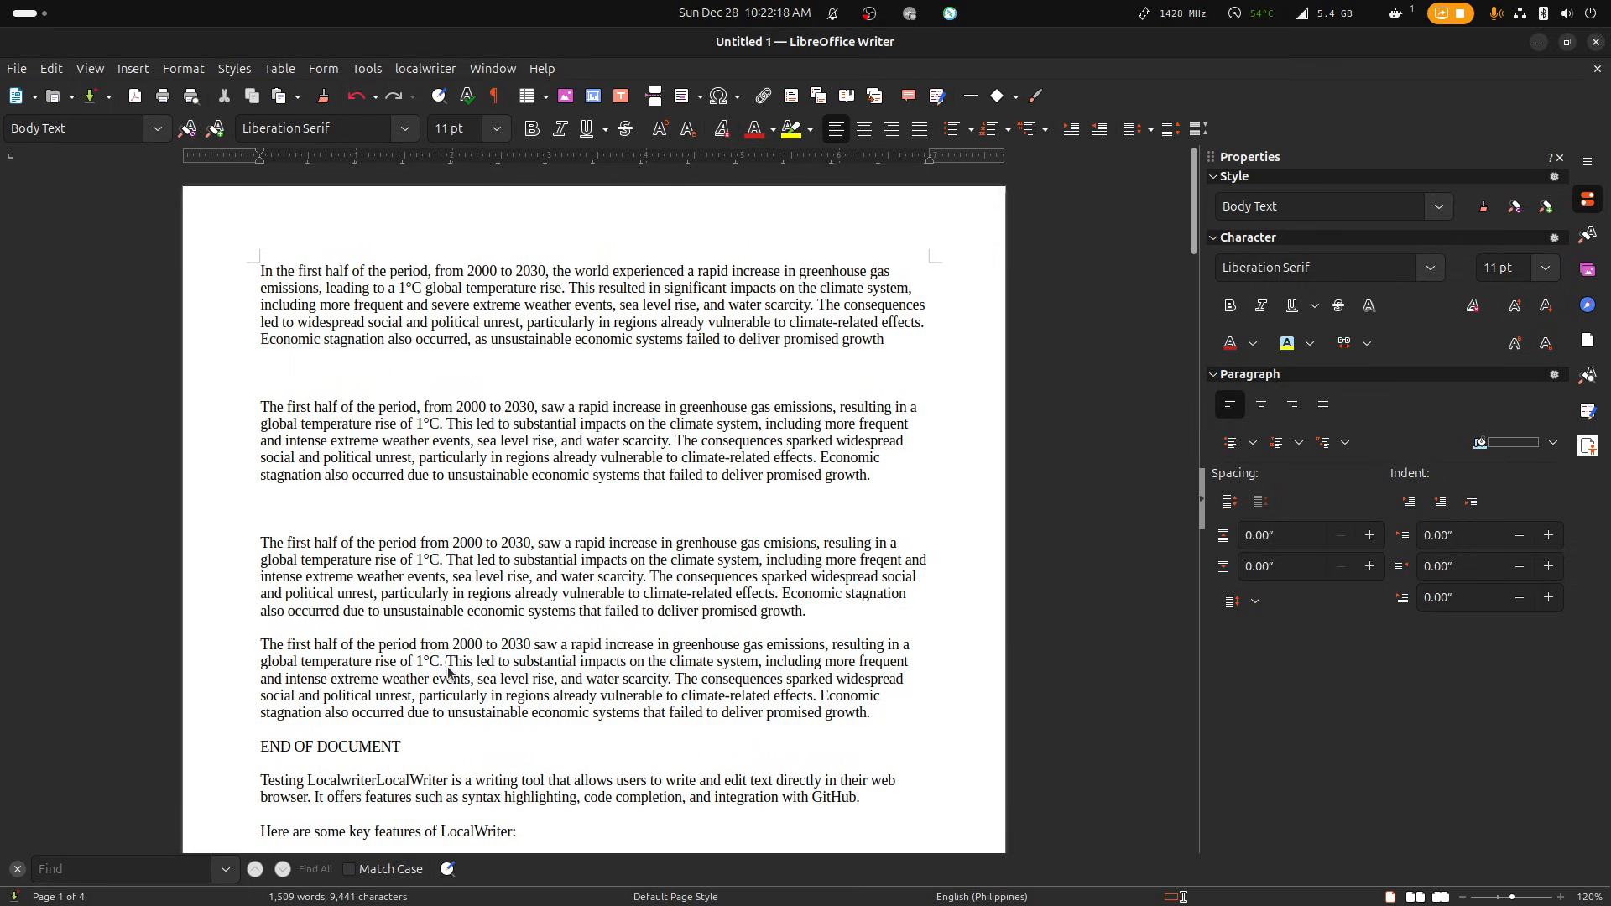
pyautogui.moveTo(447, 668); pyautogui.dragTo(477, 672)
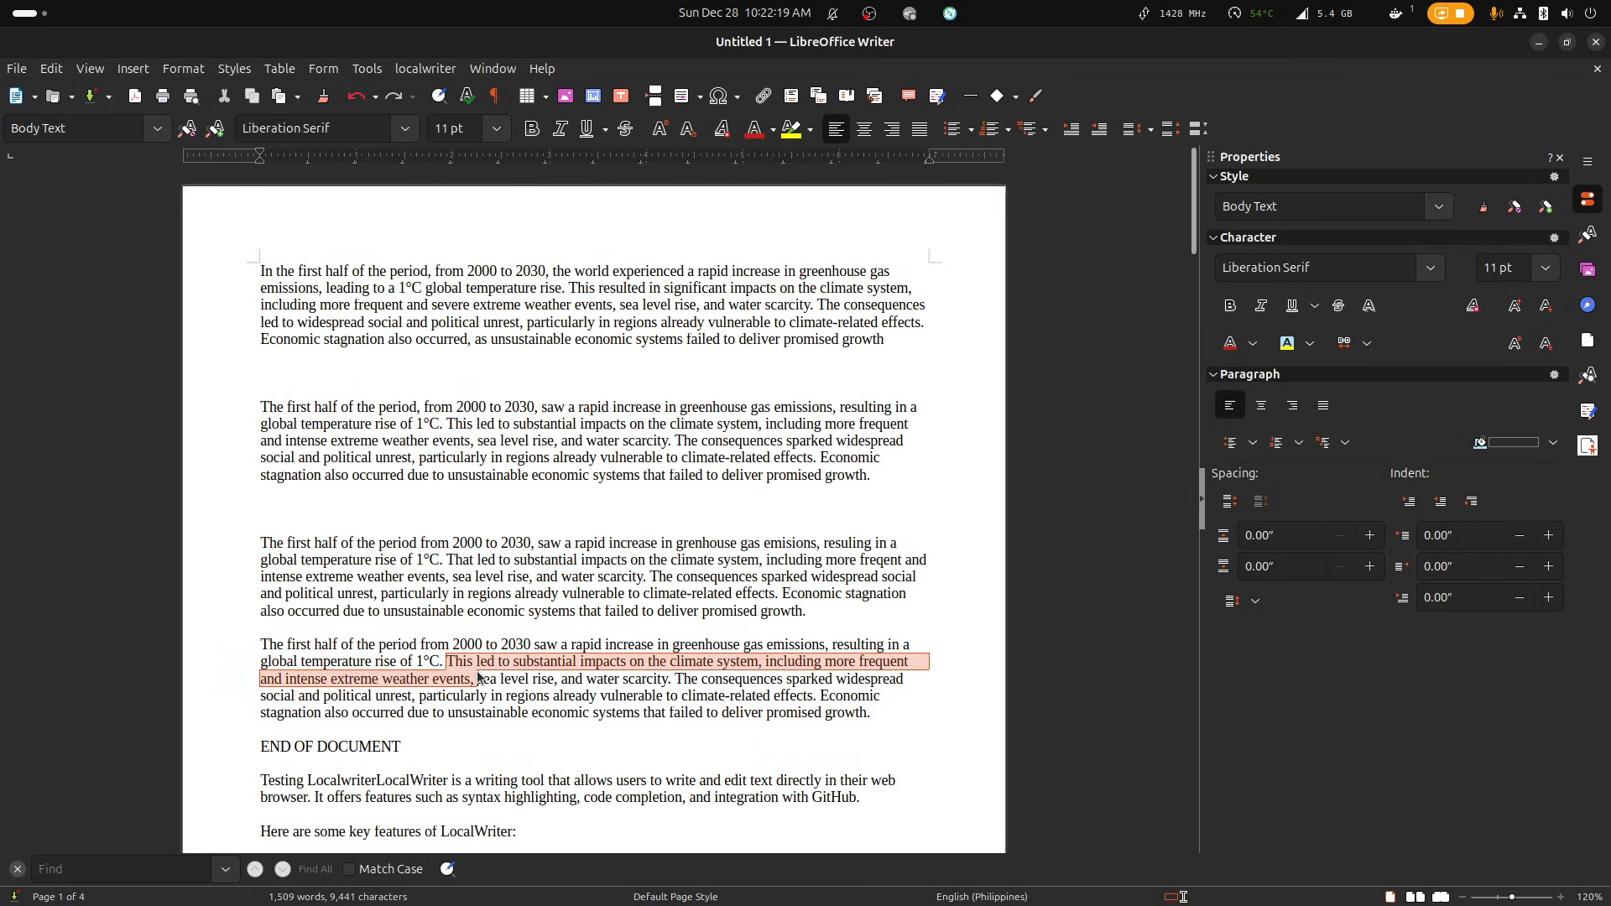
pyautogui.click(695, 712)
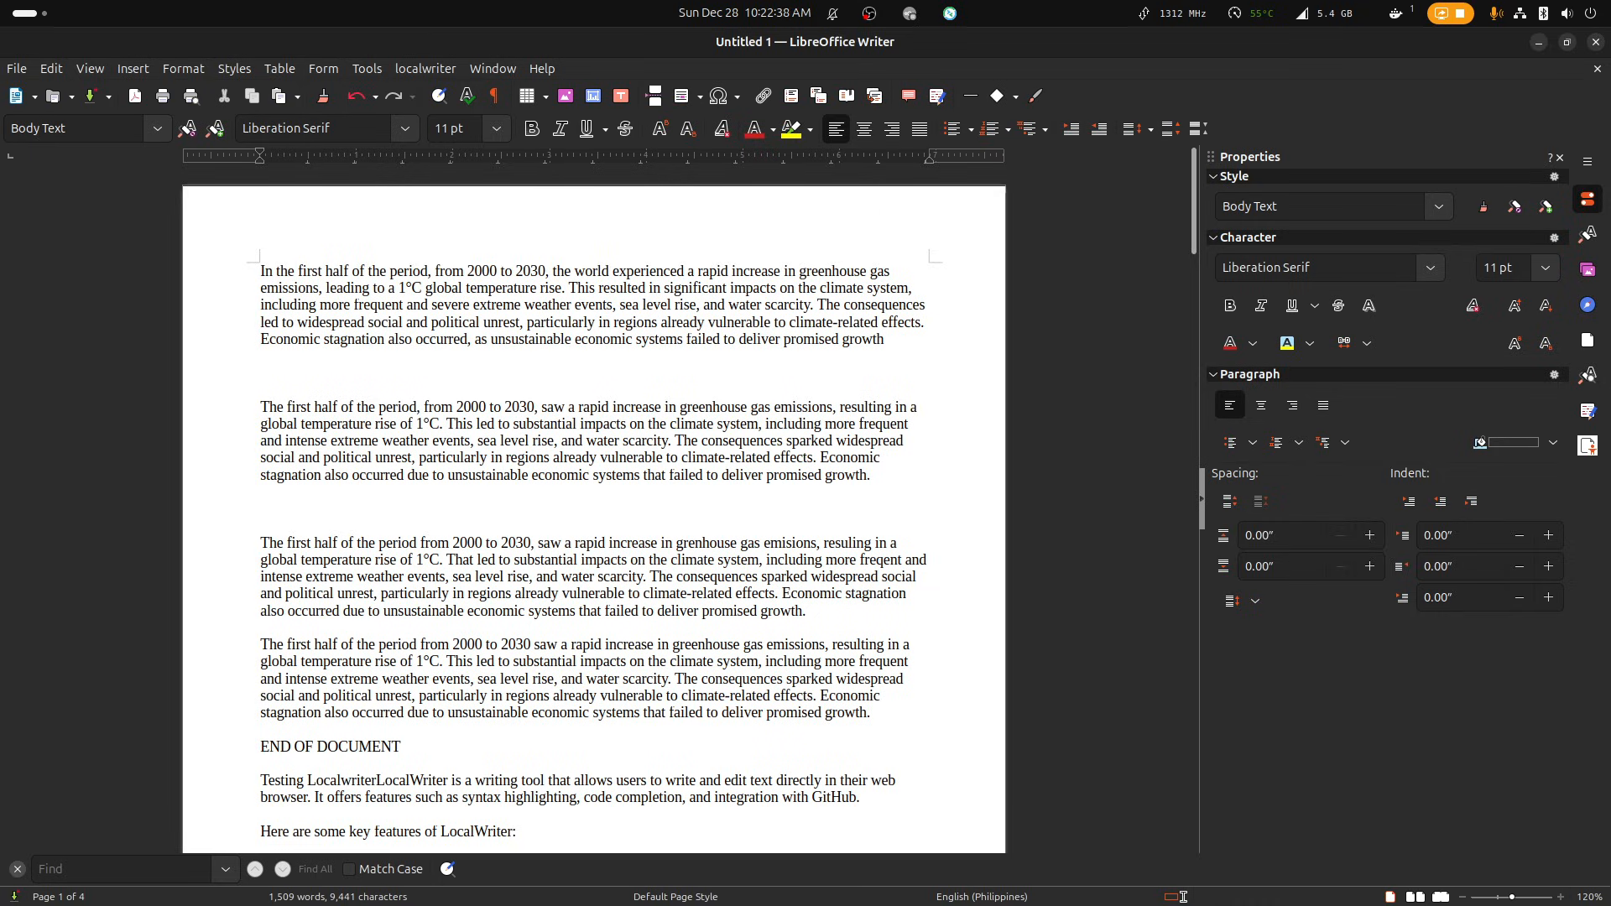
# Switch to the LibreWolf browser and bring up the list of installed extensions in the add-ons manager.
pyautogui.hotkey('alt', 'Tab')
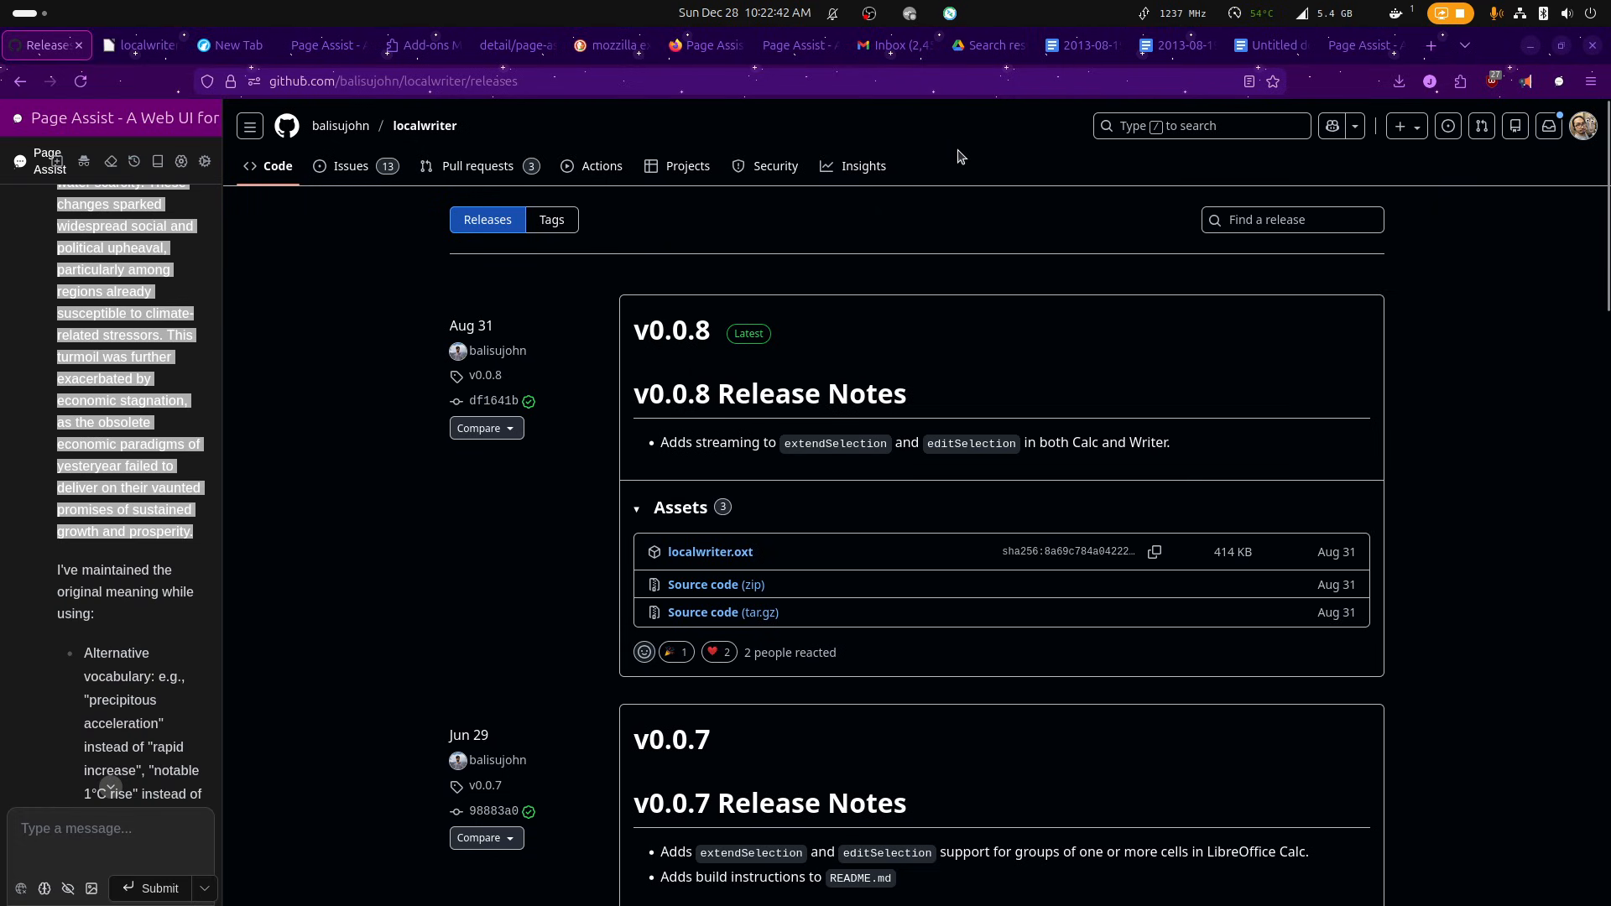
pyautogui.click(793, 46)
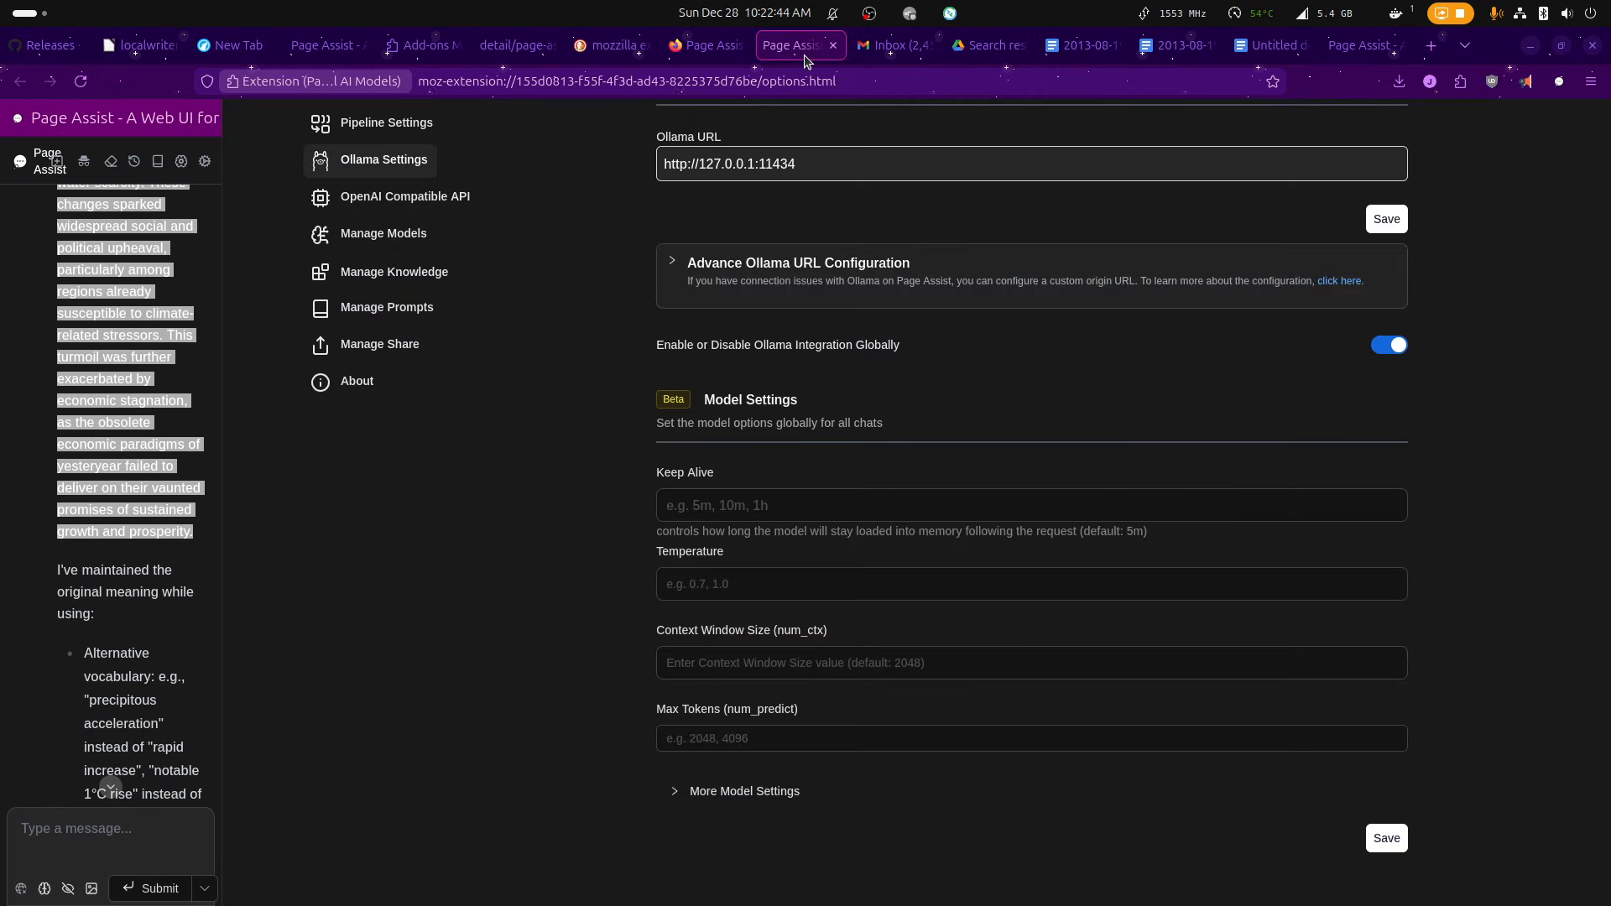
pyautogui.click(419, 46)
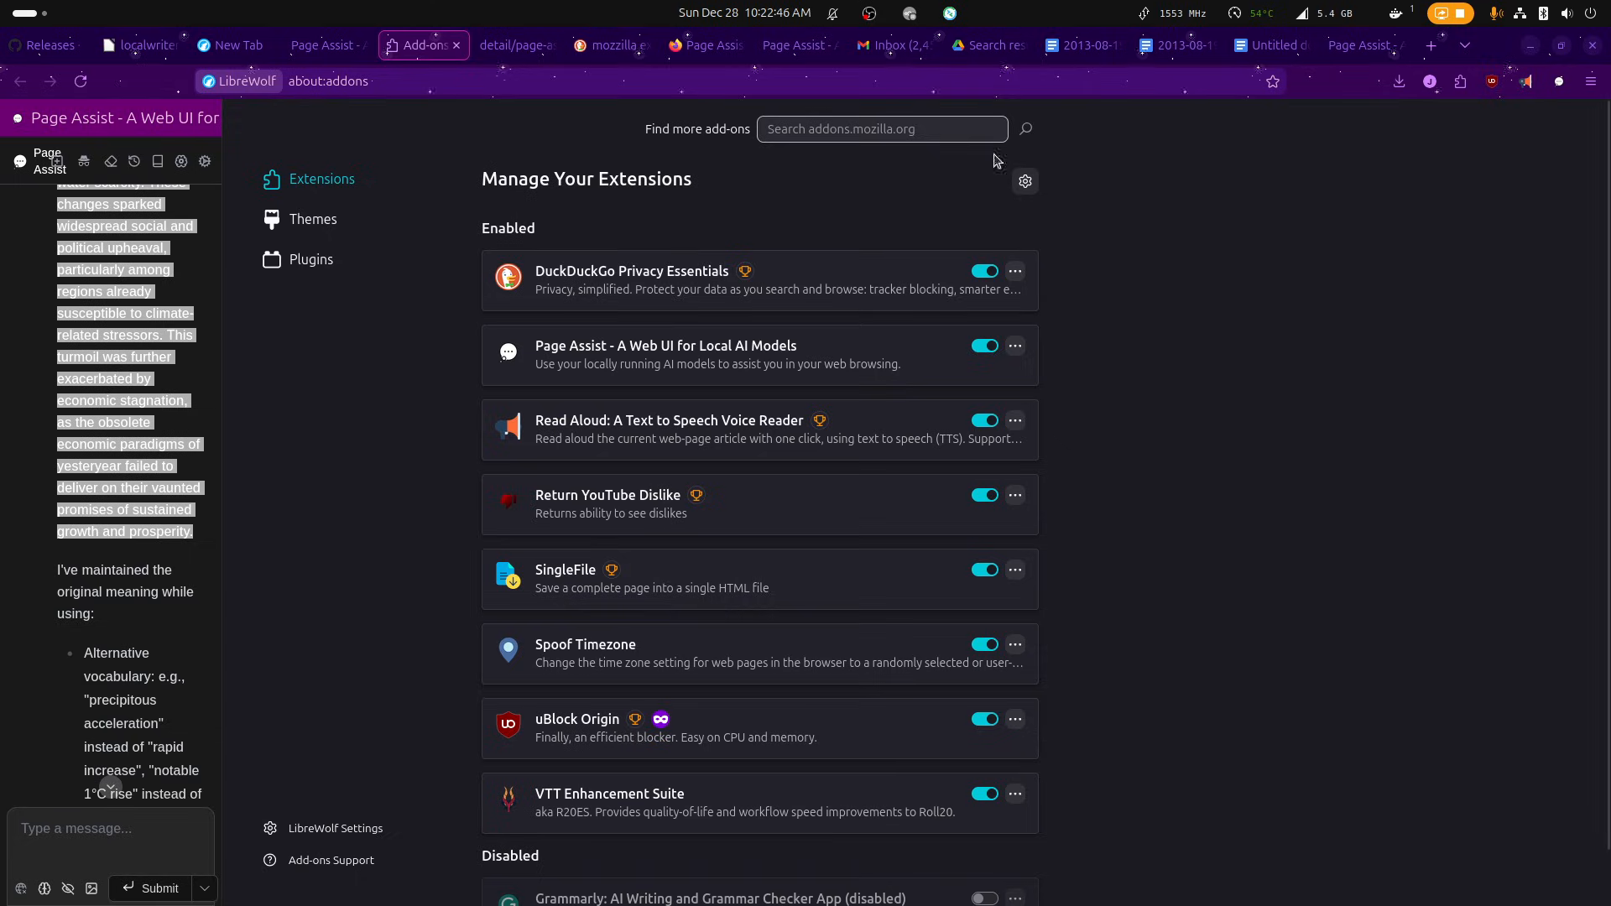
pyautogui.scroll(-2, 758, 809)
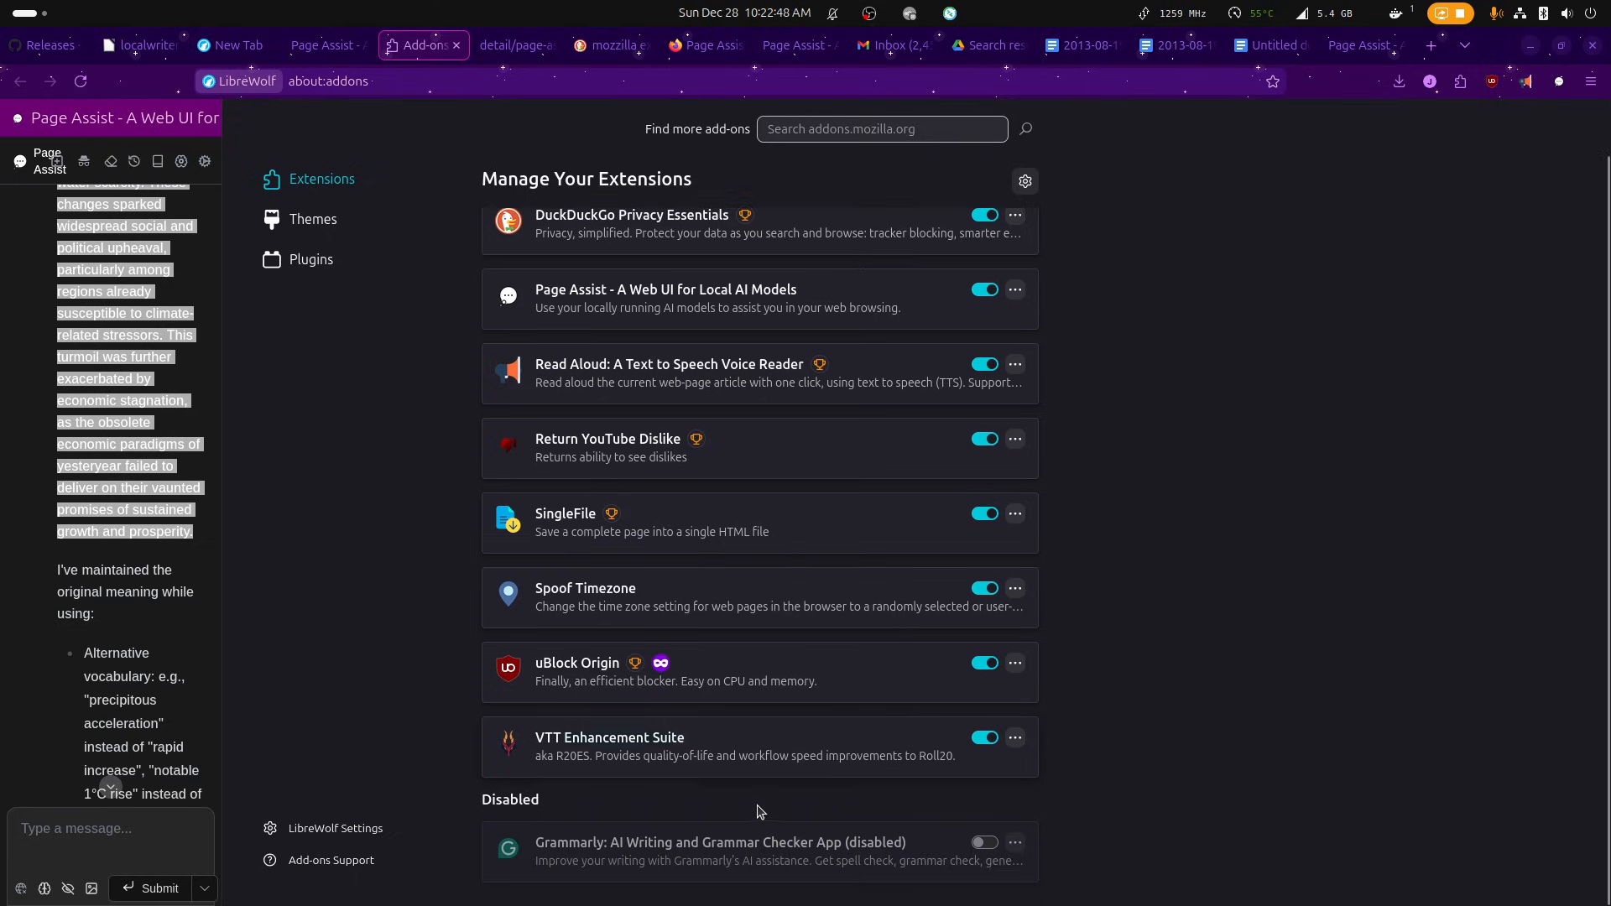
pyautogui.scroll(2, 746, 756)
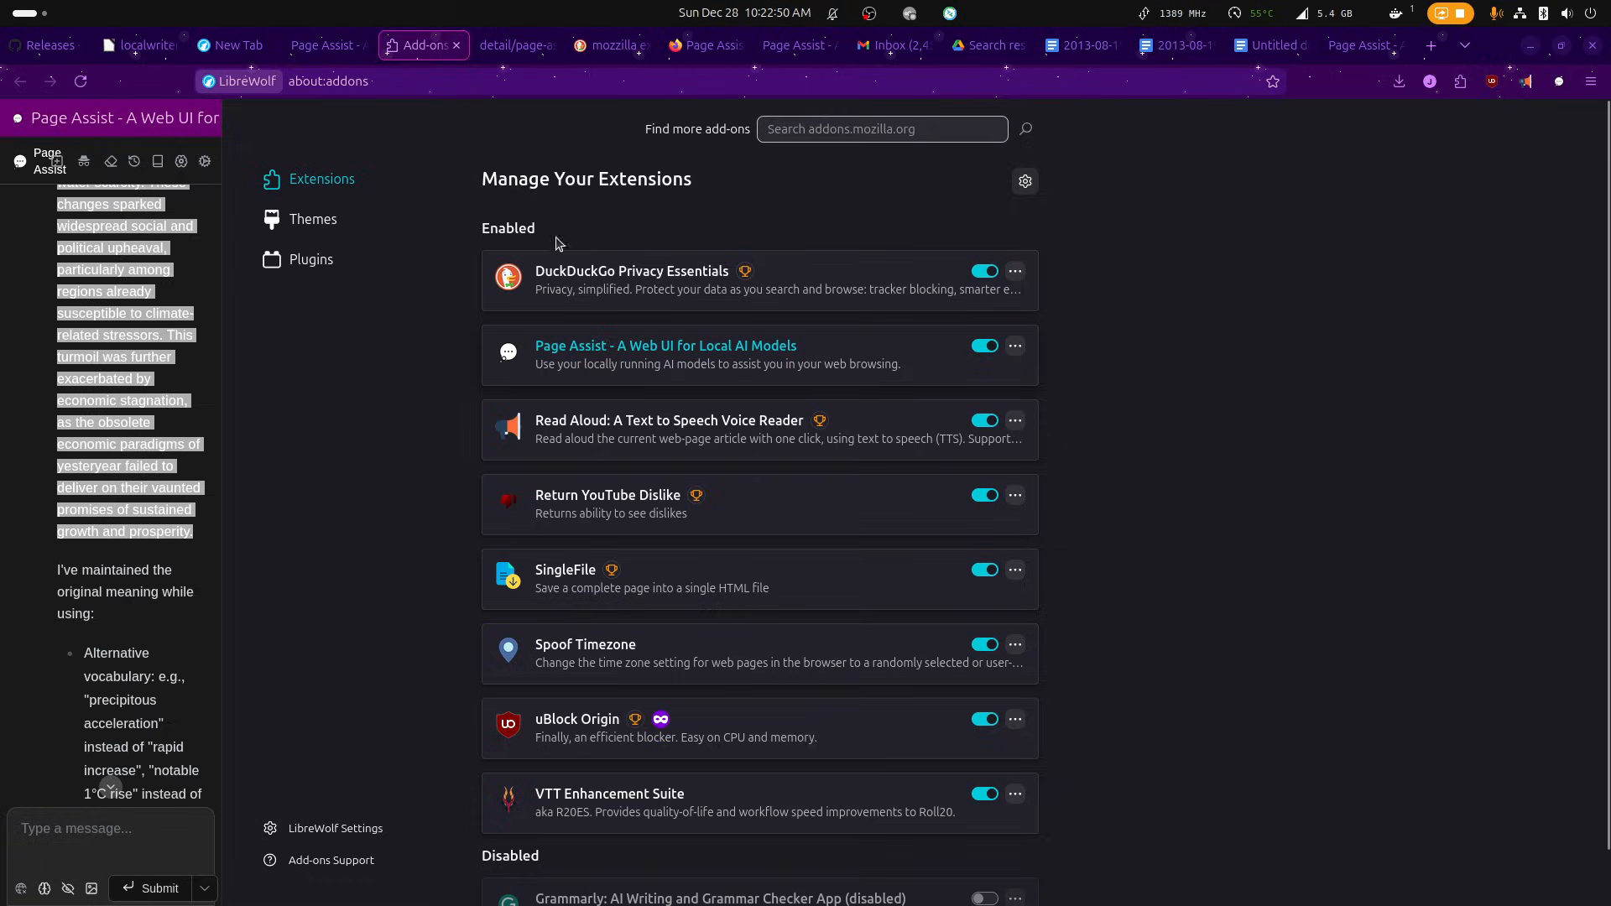
pyautogui.click(514, 49)
pyautogui.click(400, 51)
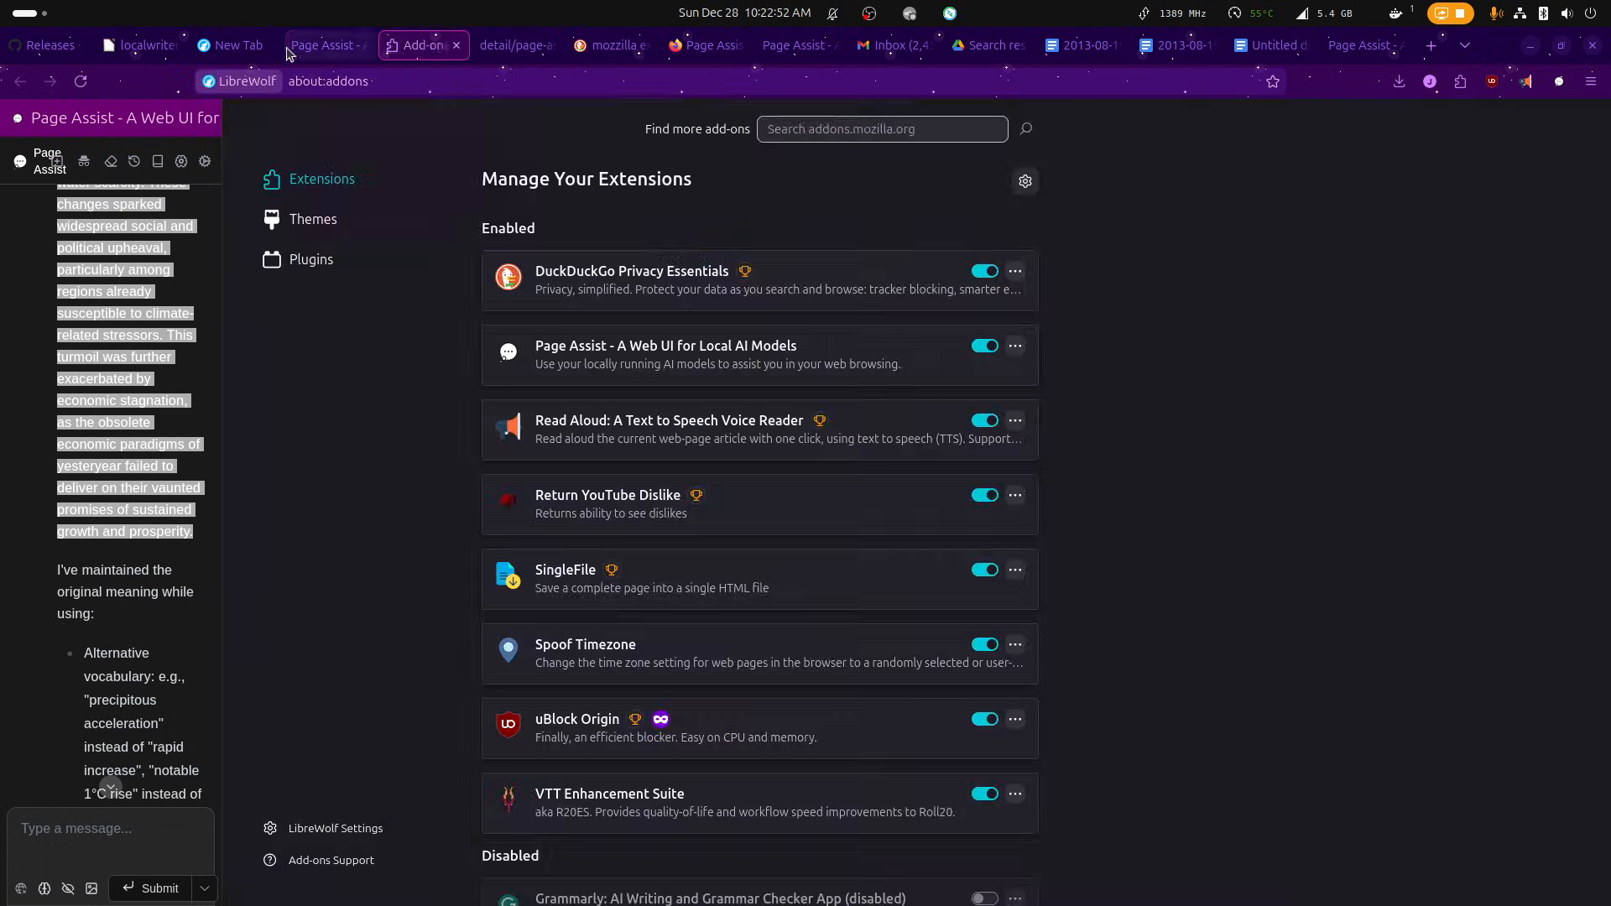
pyautogui.click(292, 51)
pyautogui.click(400, 50)
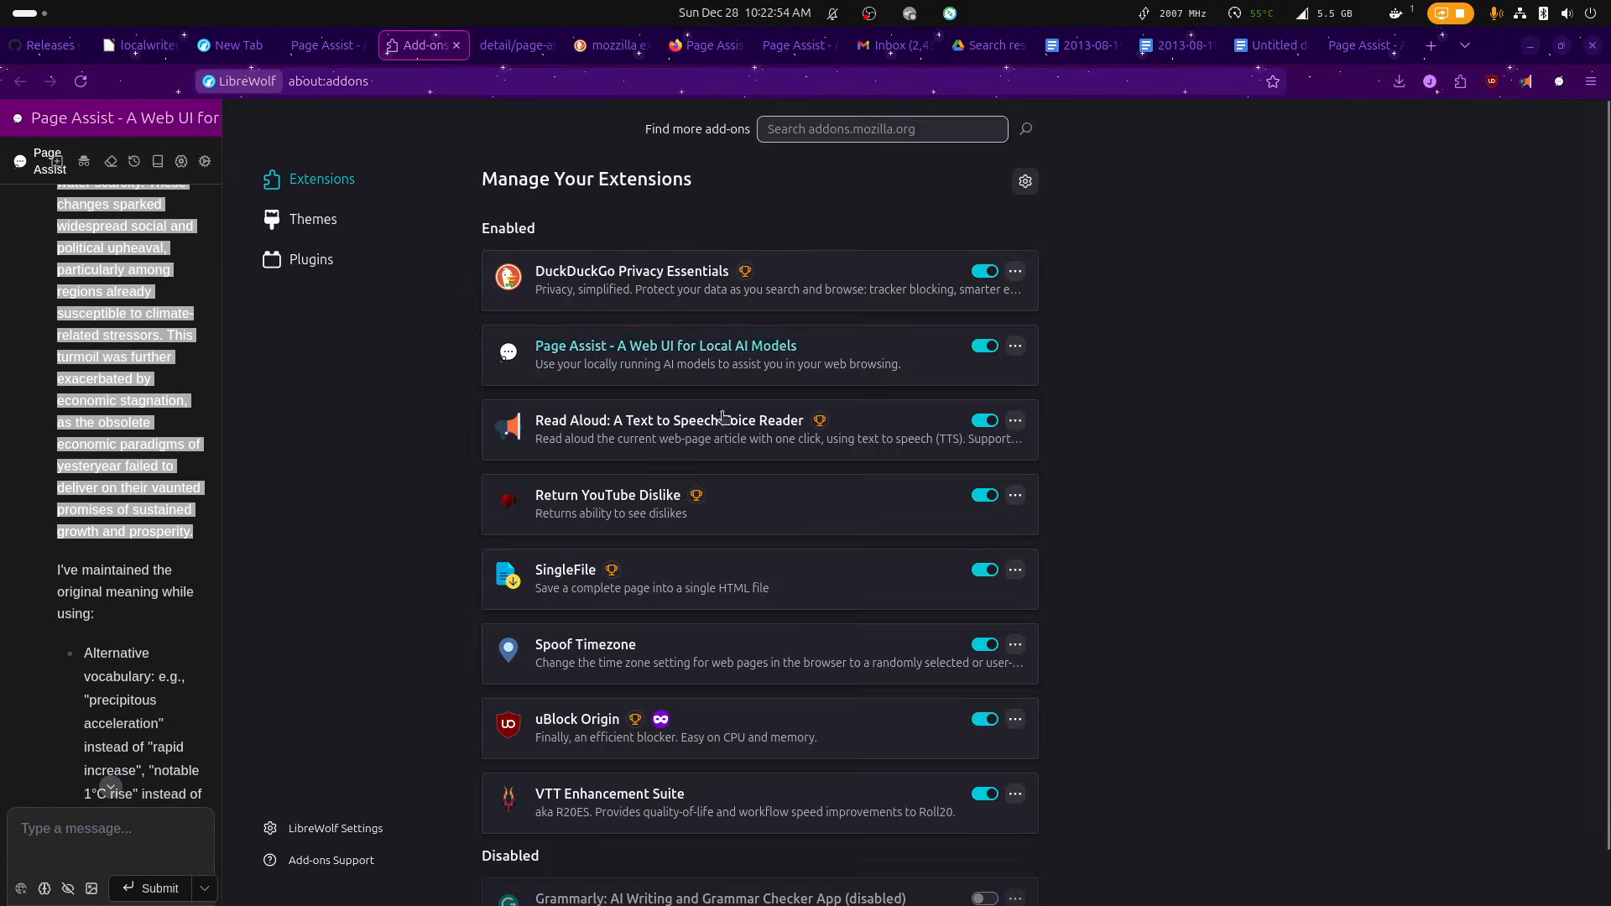
# Open the Page Assist extension's entry and show its details.
pyautogui.click(1016, 346)
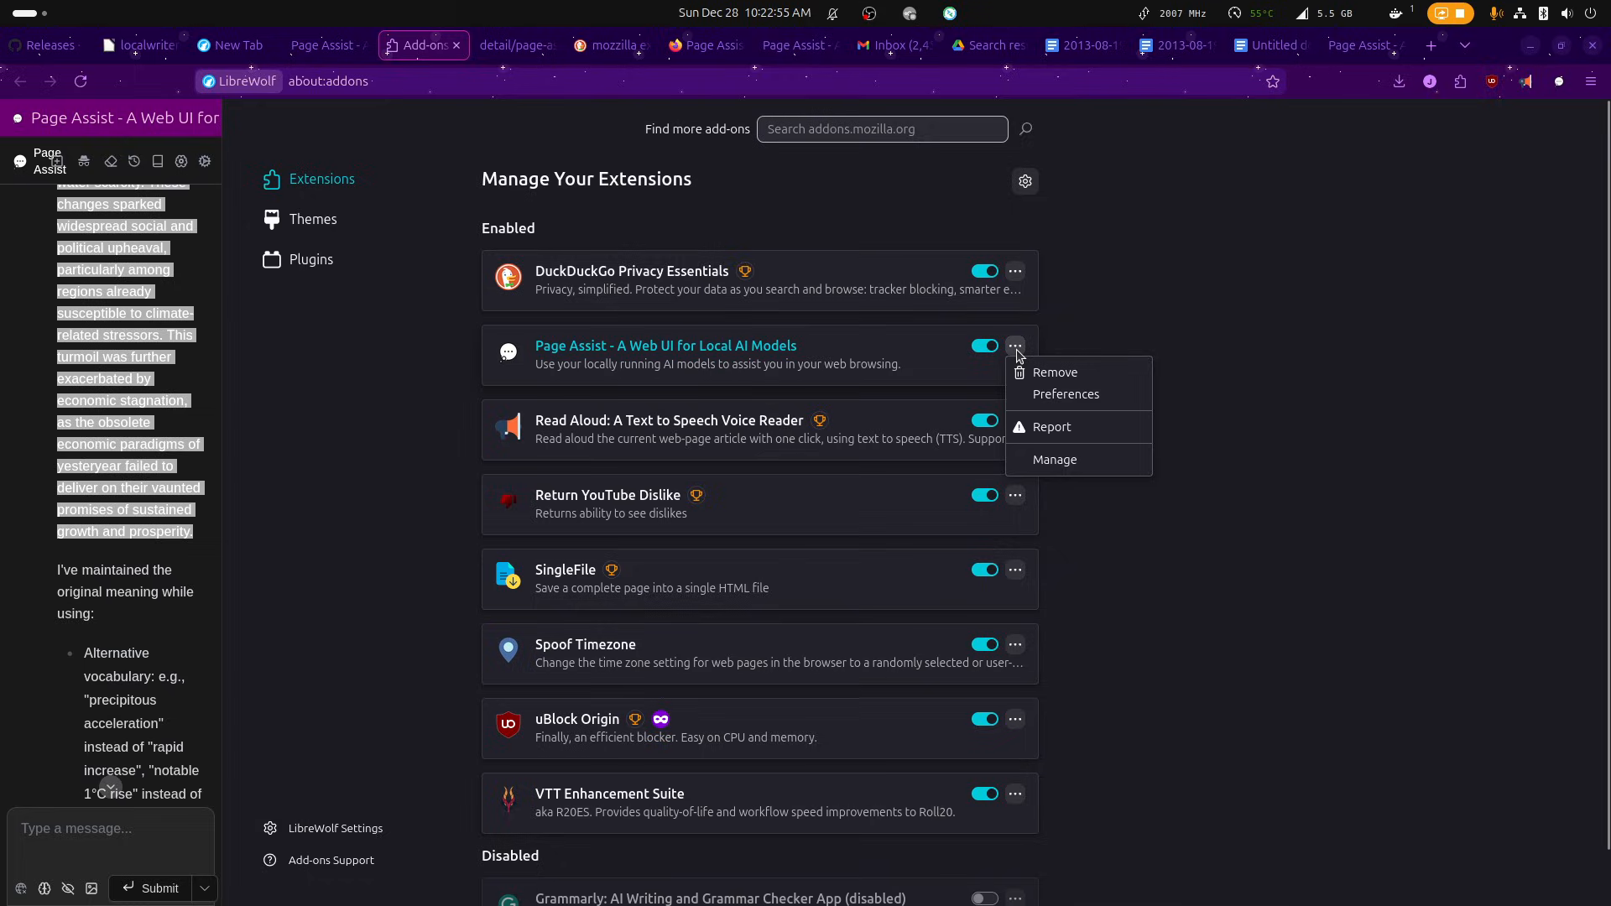
pyautogui.click(1050, 396)
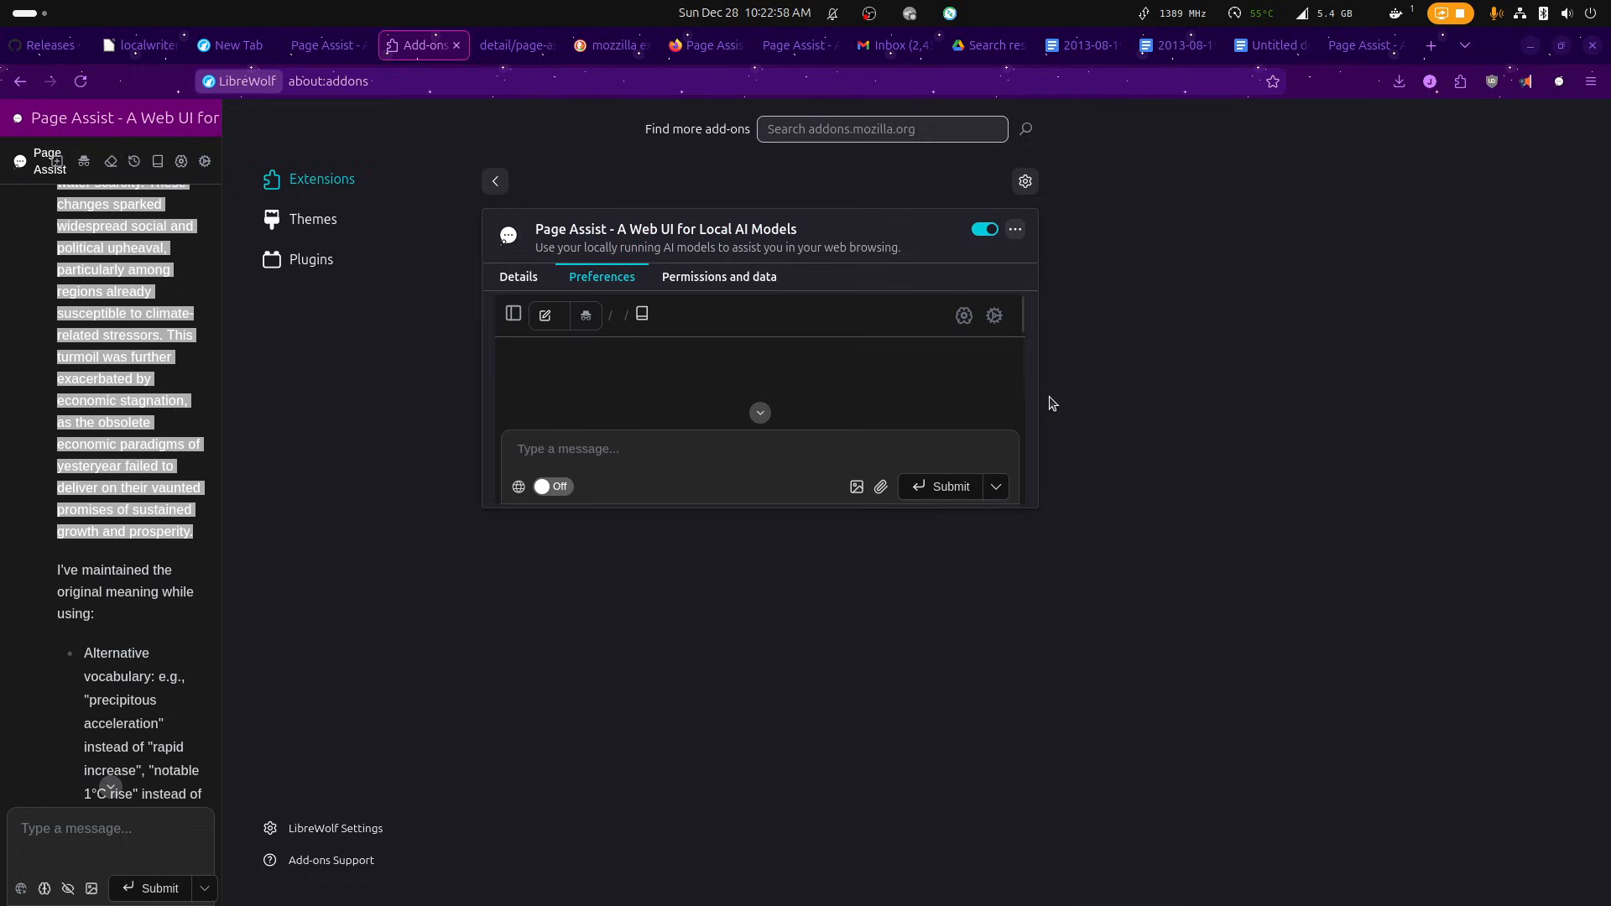
pyautogui.click(521, 286)
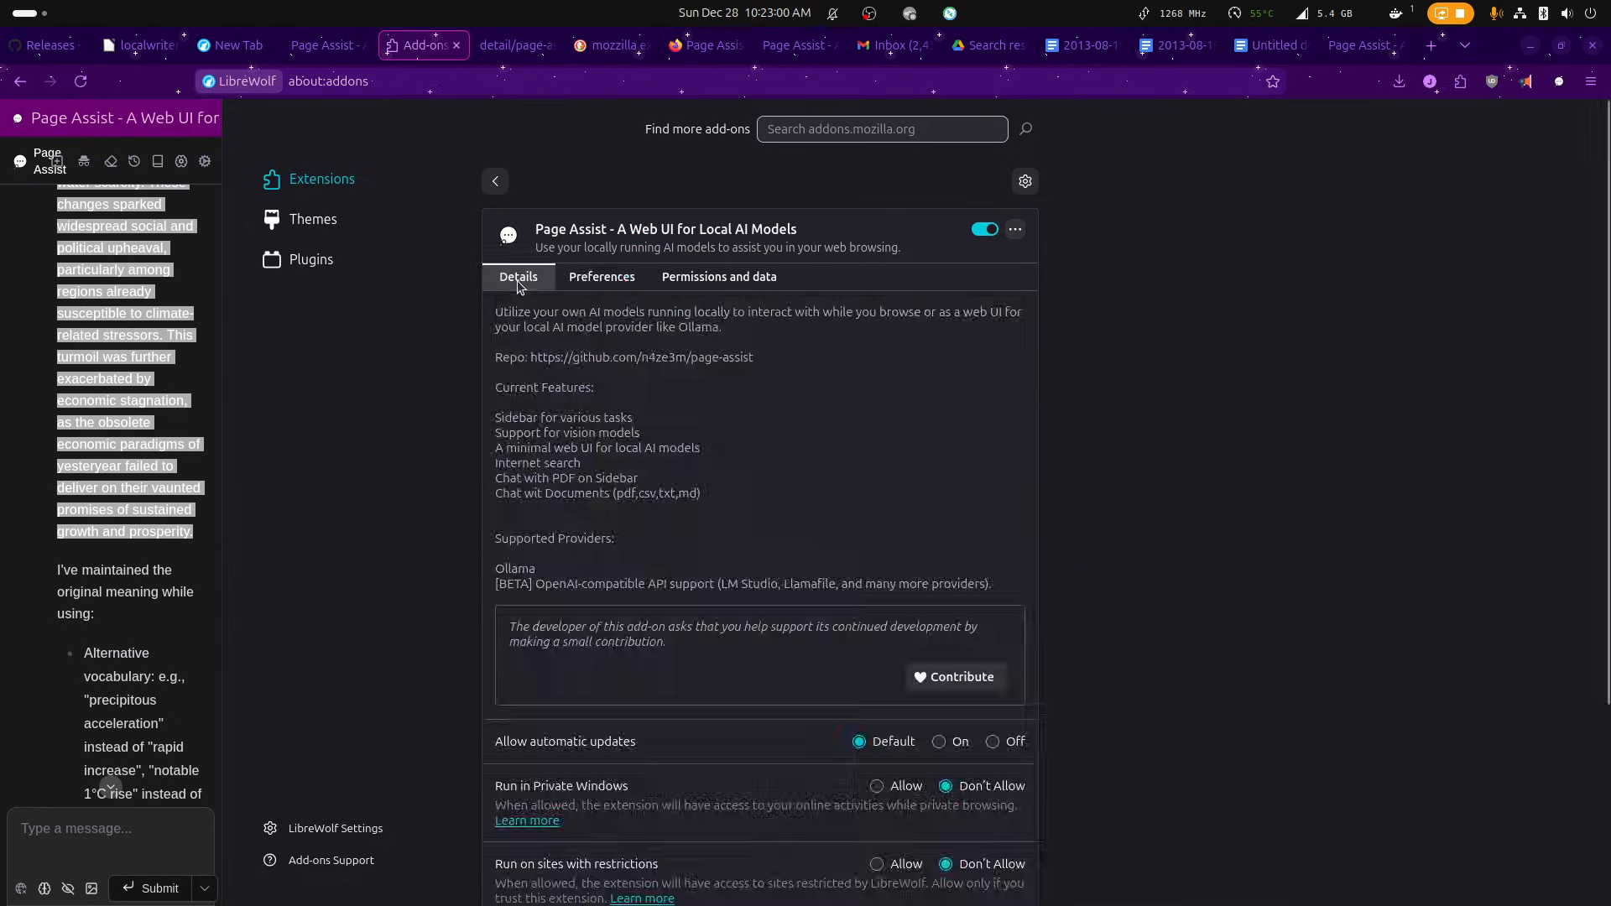
# Open the Page Assist GitHub repository in the current tab and return to the extension's add-on page.
pyautogui.moveTo(771, 366); pyautogui.dragTo(530, 361)
pyautogui.rightClick(557, 367)
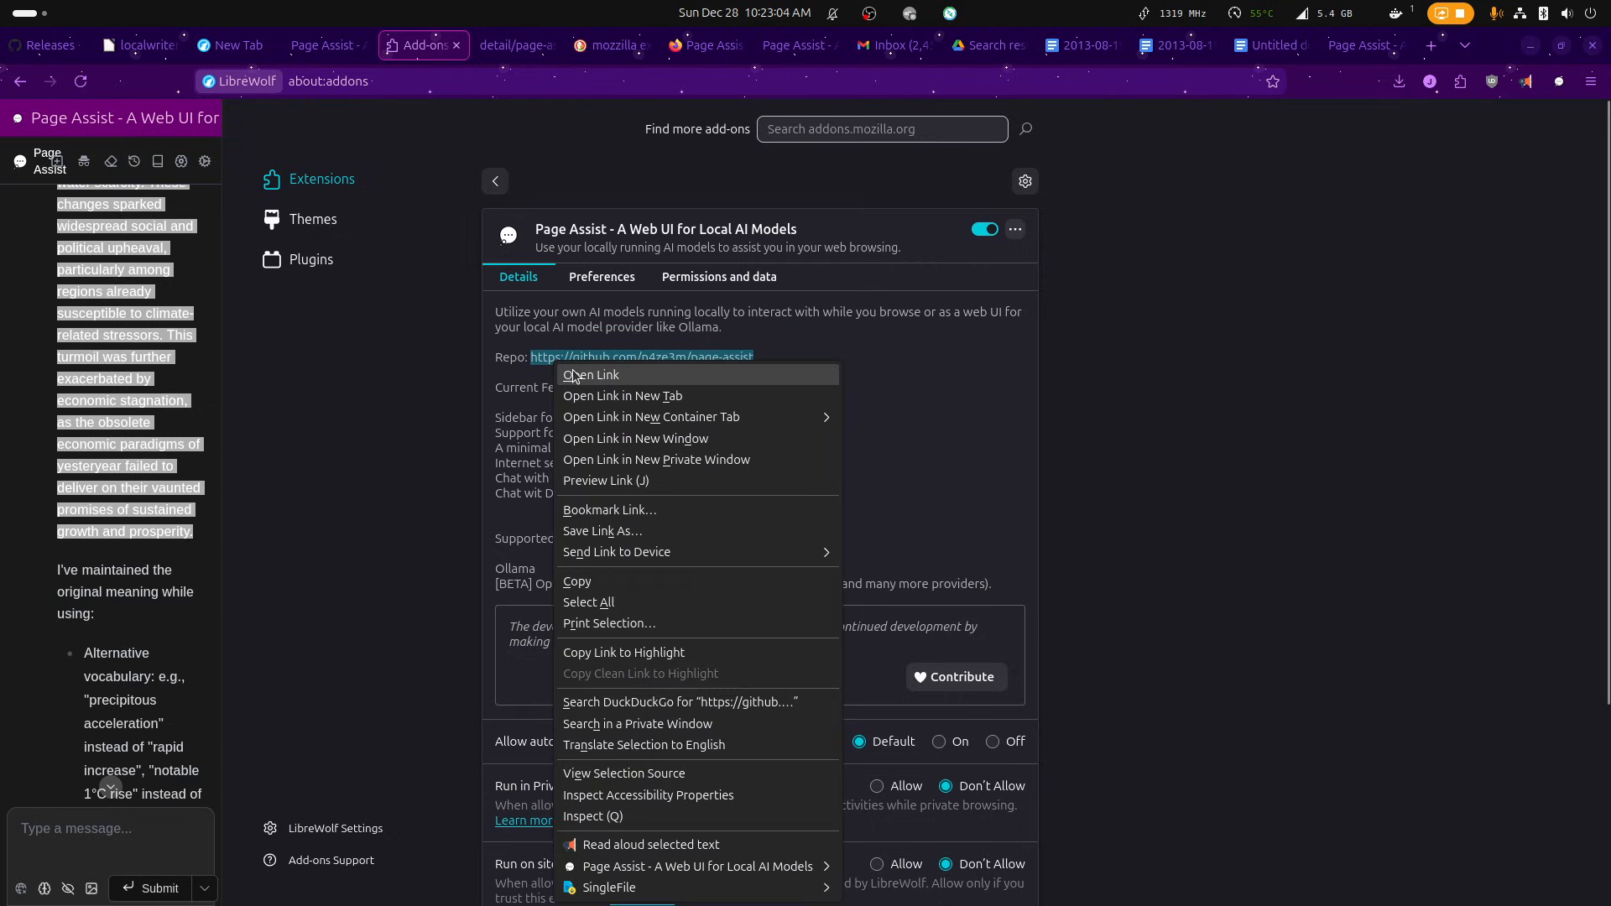
pyautogui.click(574, 375)
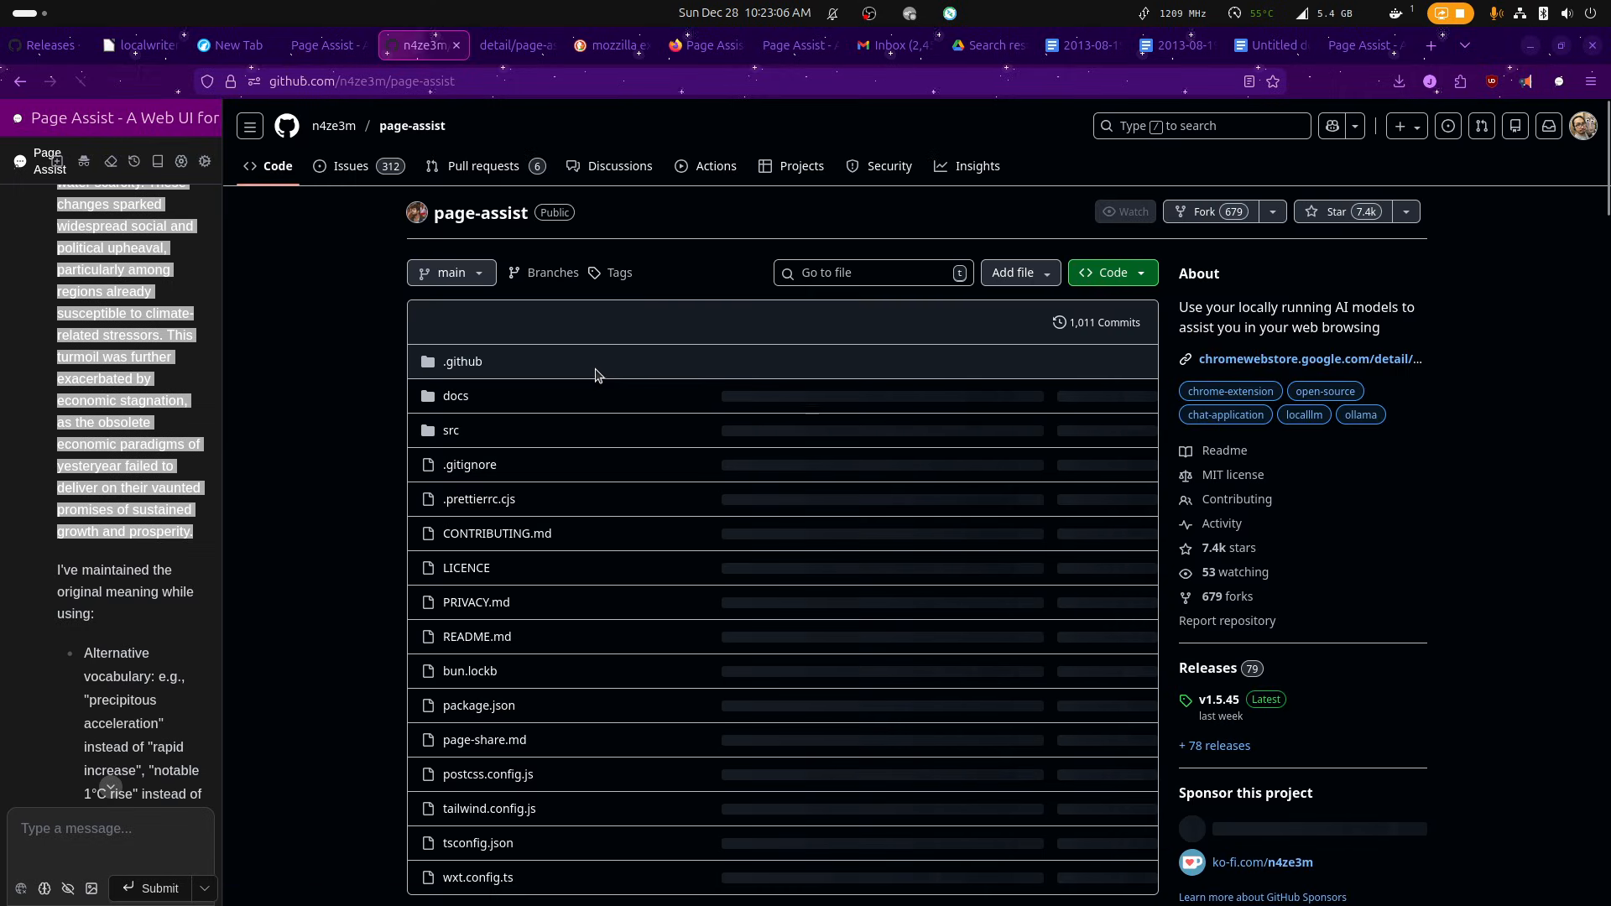
pyautogui.click(344, 52)
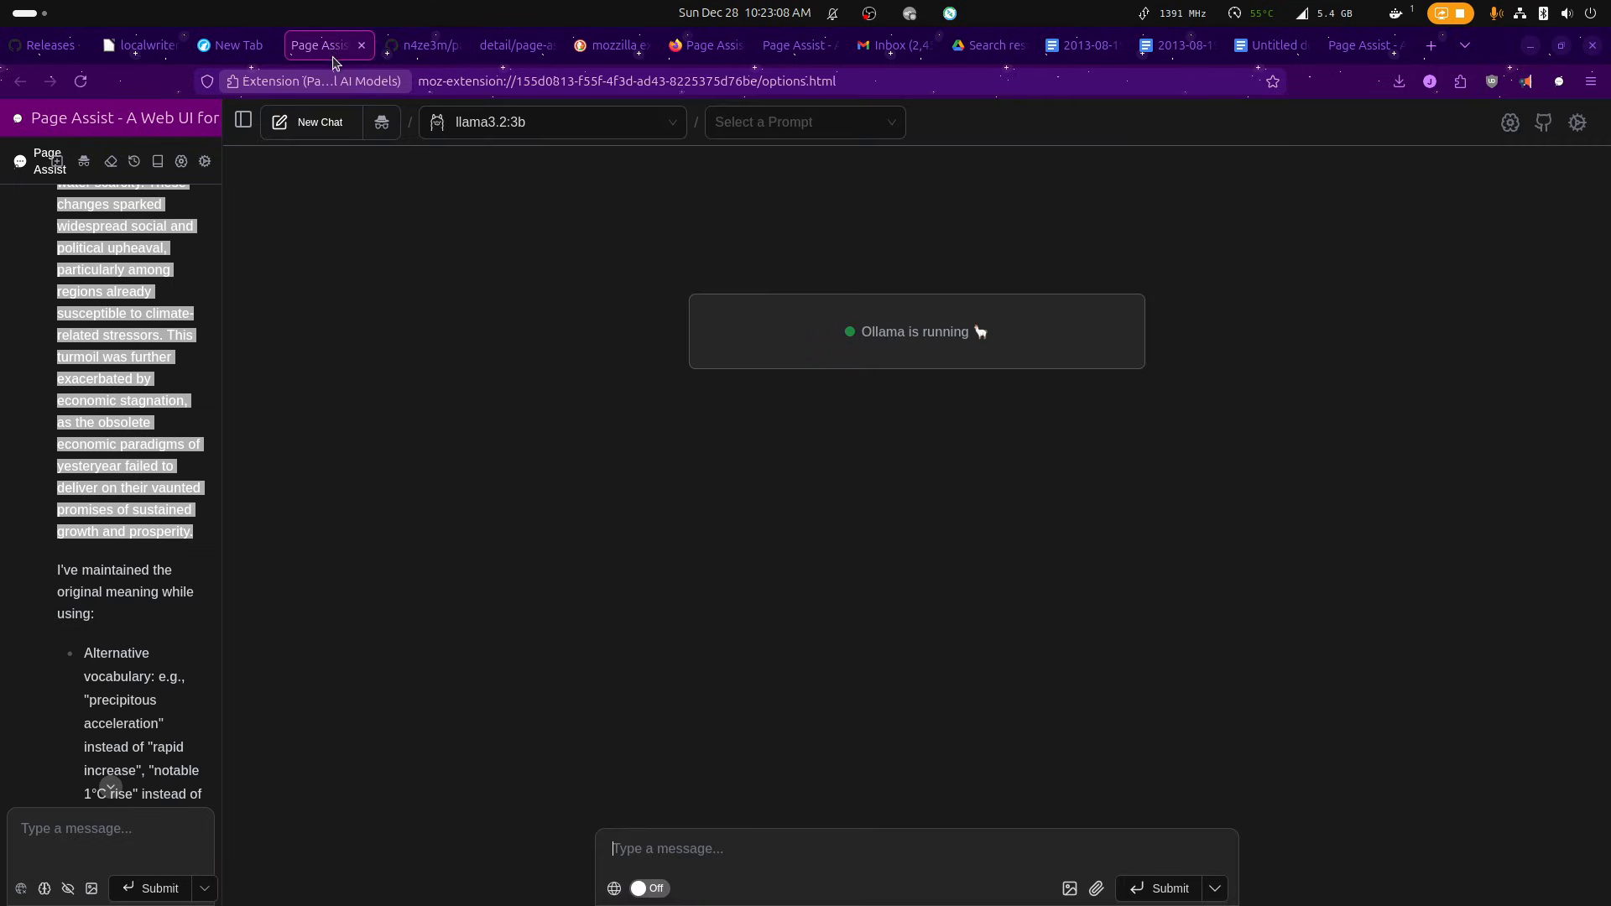
pyautogui.click(423, 45)
pyautogui.click(20, 80)
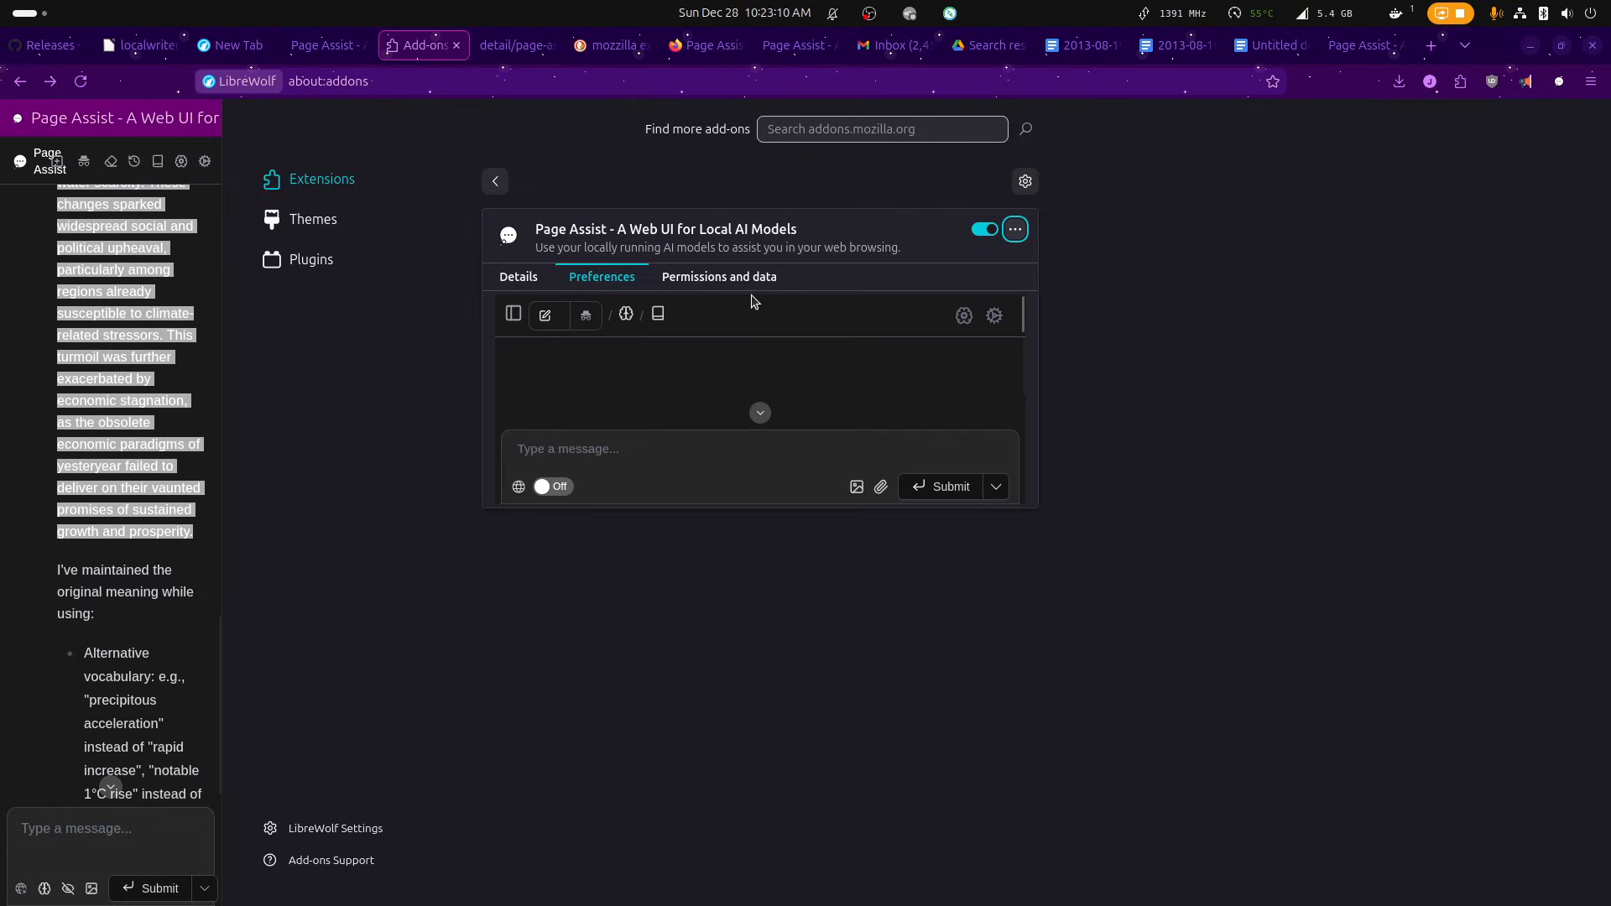
# Open the GitHub repository link from the Page Assist details in a new tab, and look through the remaining extension details.
pyautogui.click(524, 278)
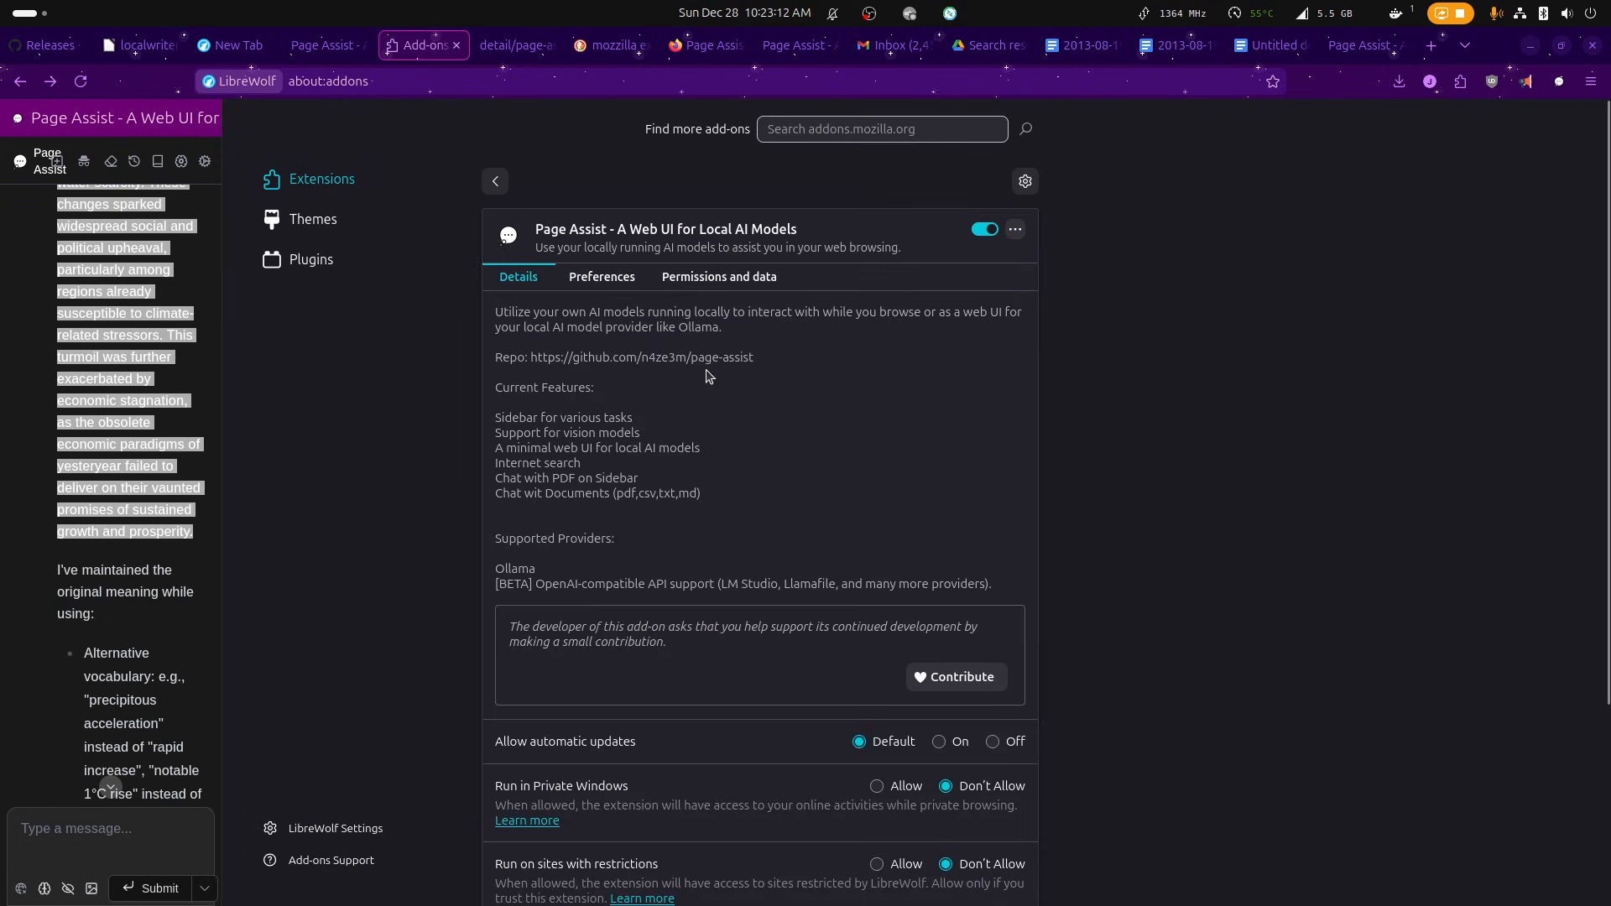
pyautogui.moveTo(755, 357); pyautogui.dragTo(532, 359)
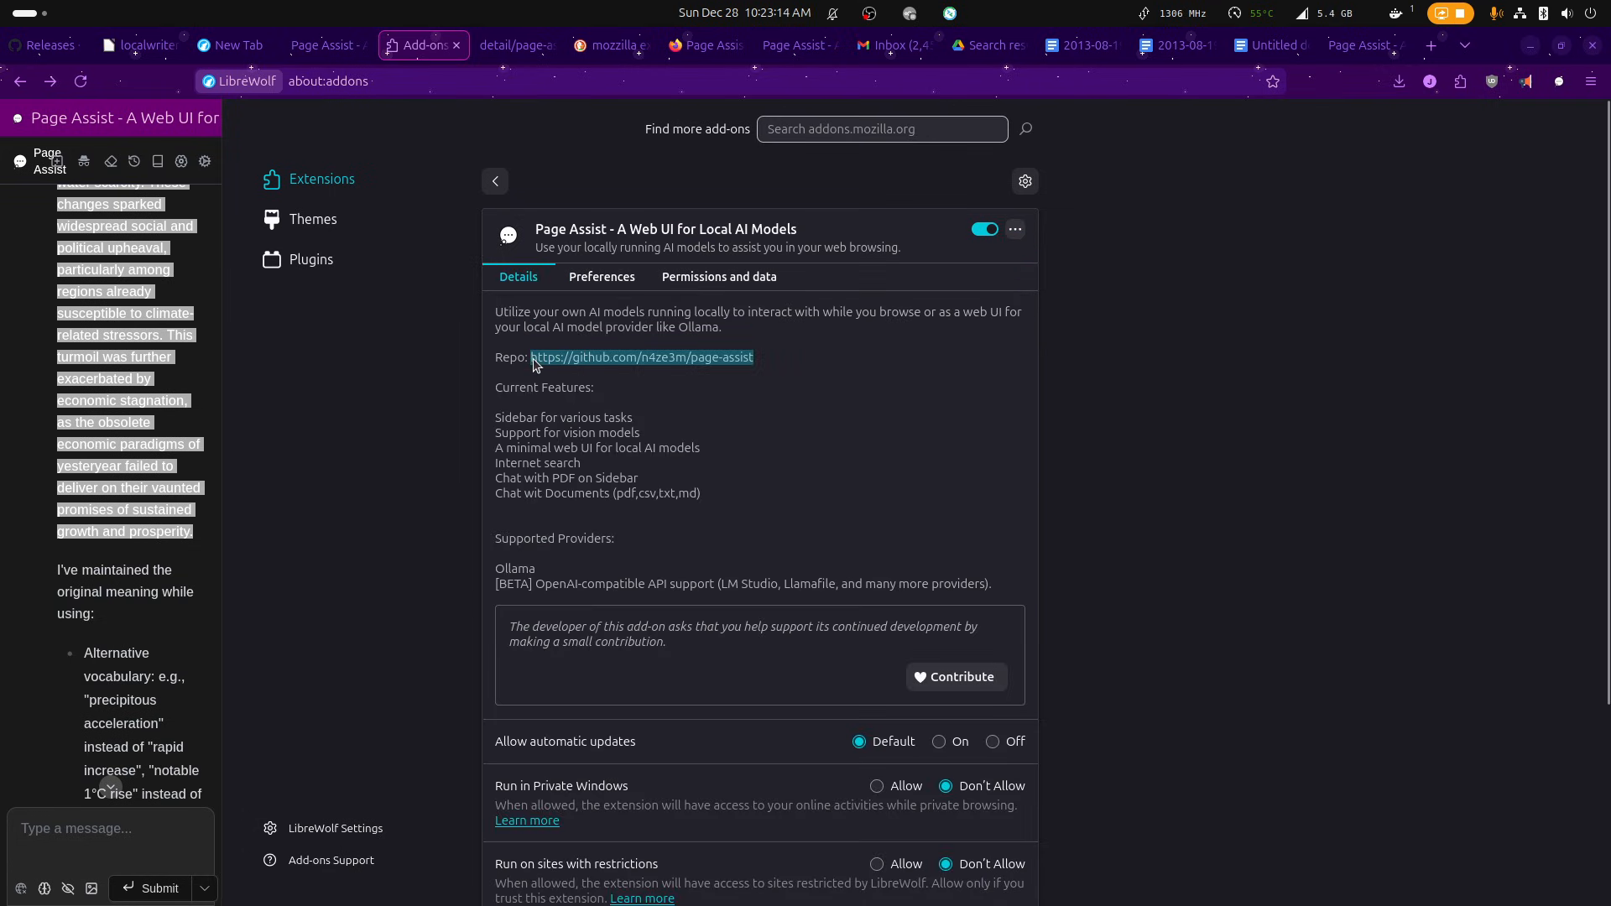
pyautogui.rightClick(532, 360)
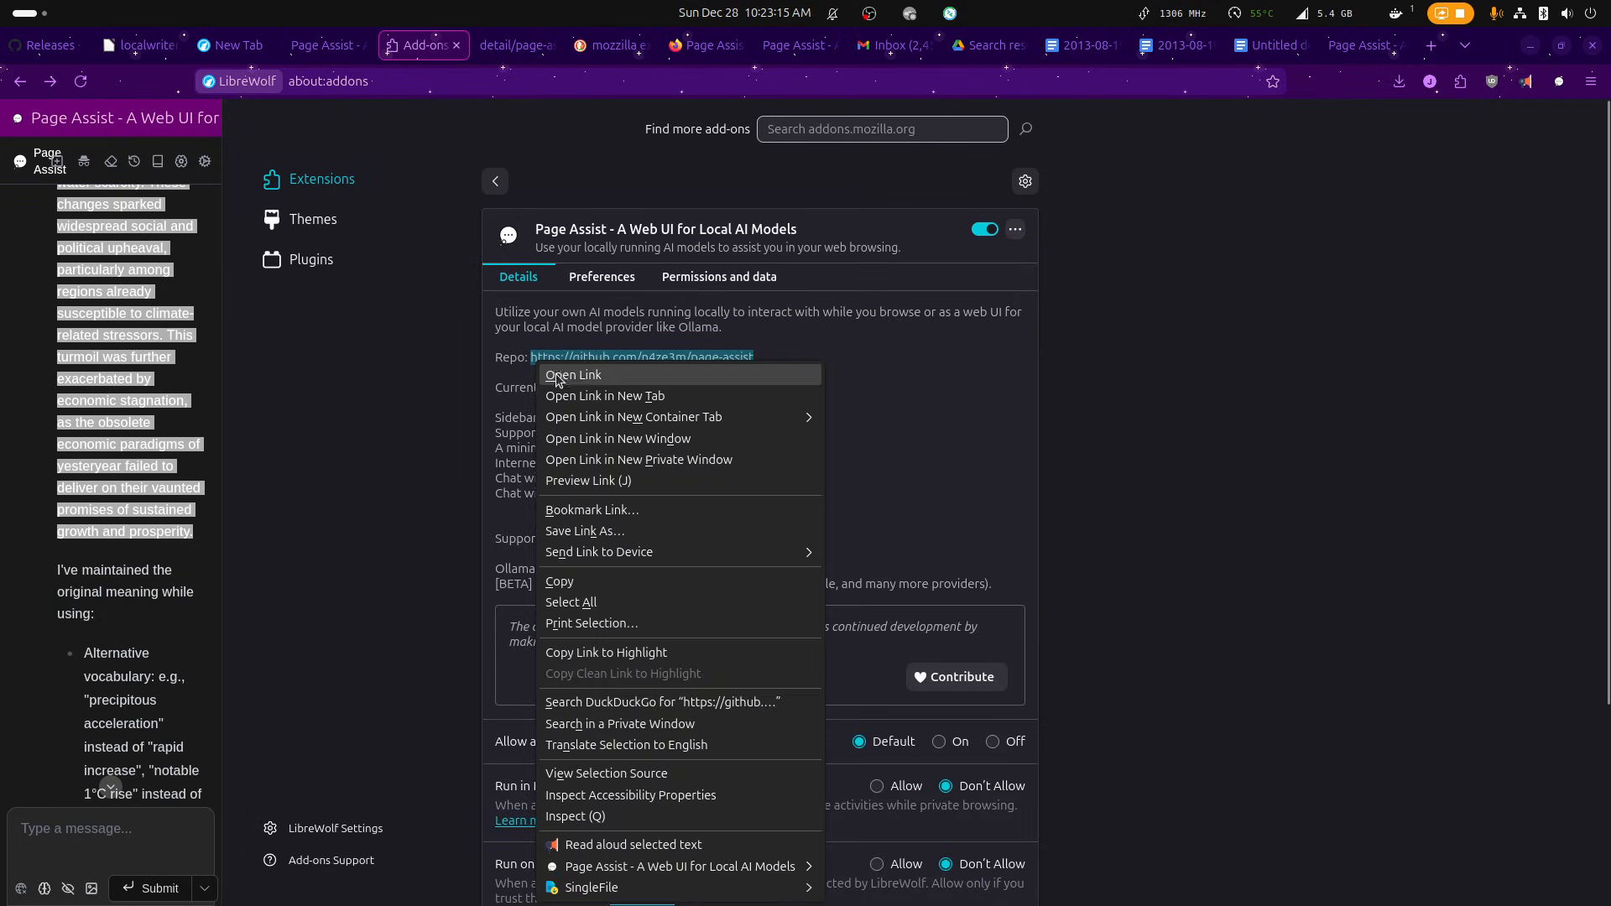
pyautogui.click(592, 396)
pyautogui.scroll(-3, 666, 490)
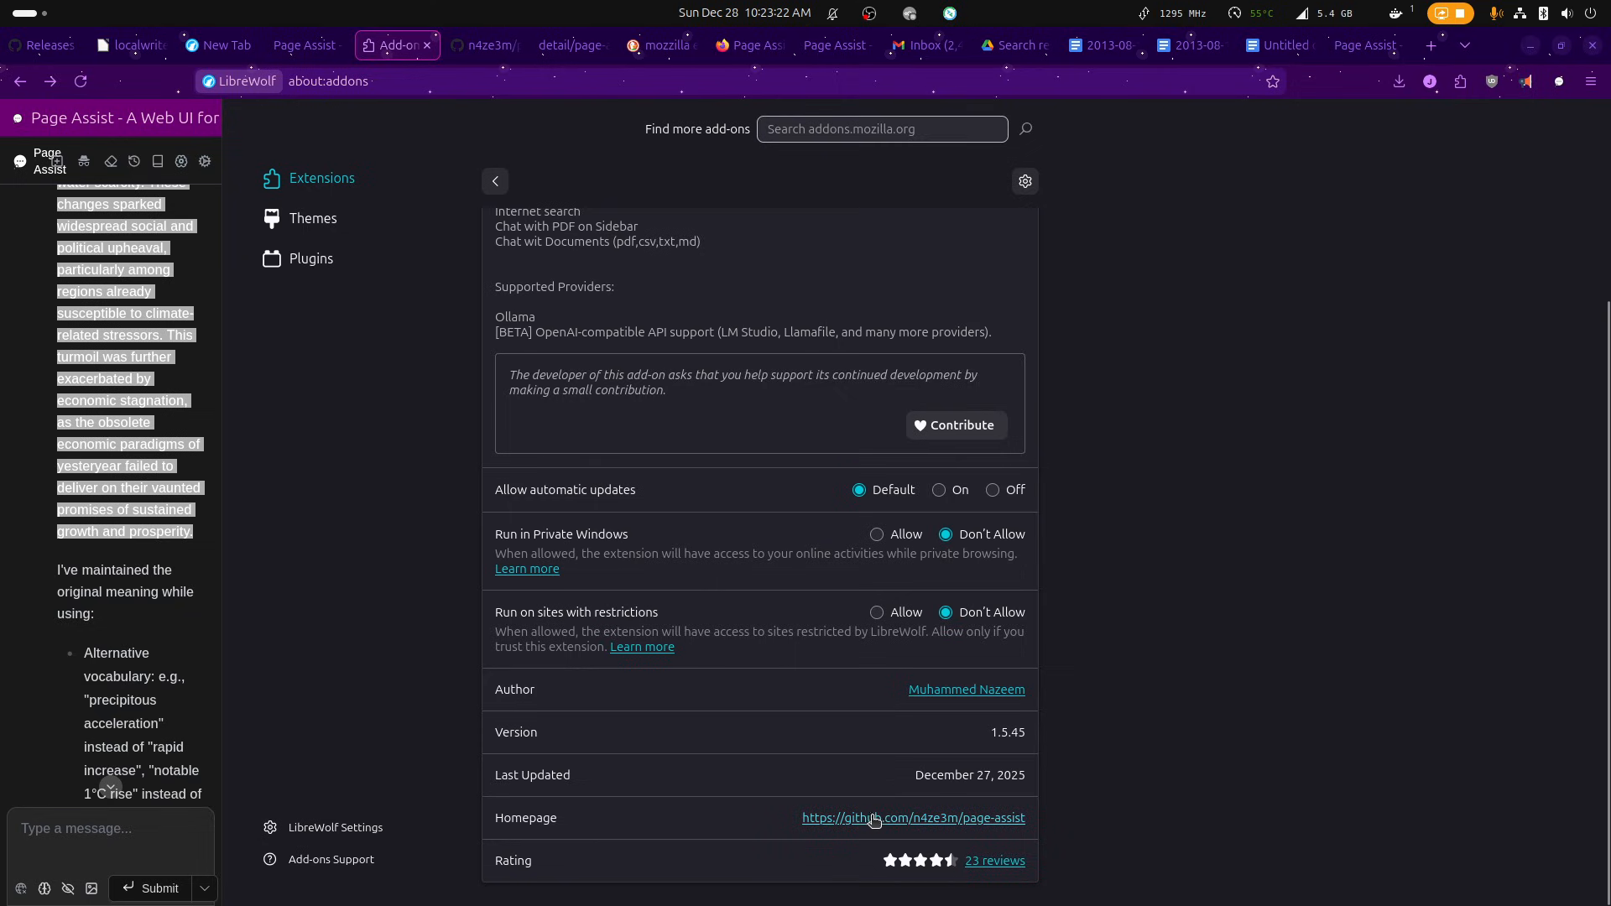
pyautogui.scroll(3, 707, 712)
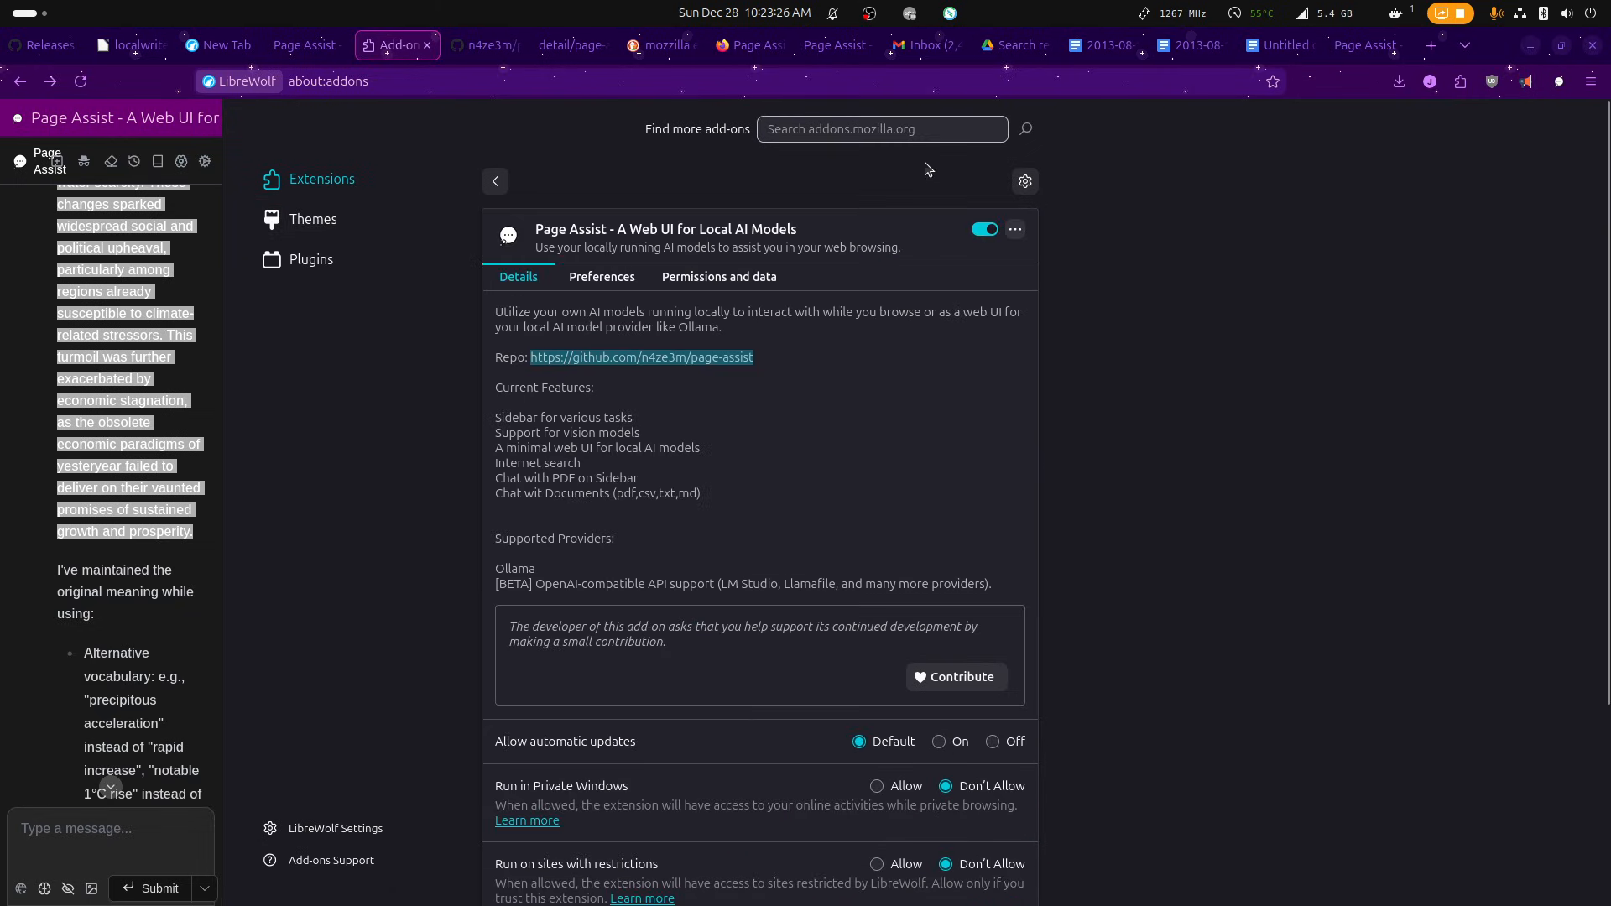
# Search the Firefox add-ons for "page assist", open the Page Assist - A Web UI for Local AI Models listing and look it over.
pyautogui.click(912, 124)
pyautogui.write('page')
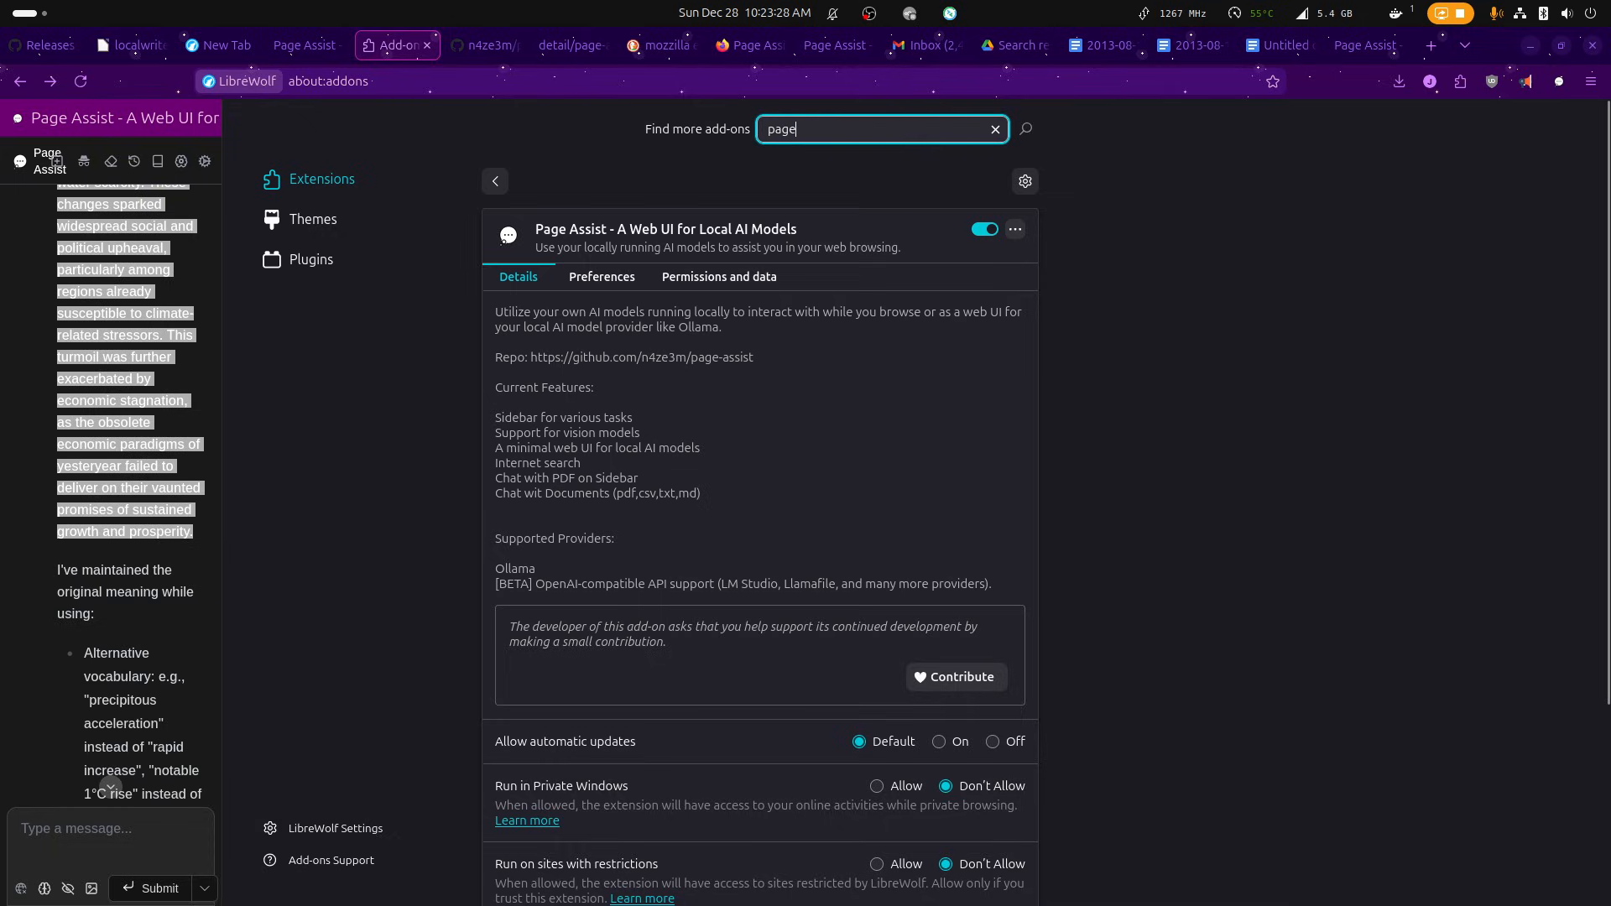
pyautogui.write('assist')
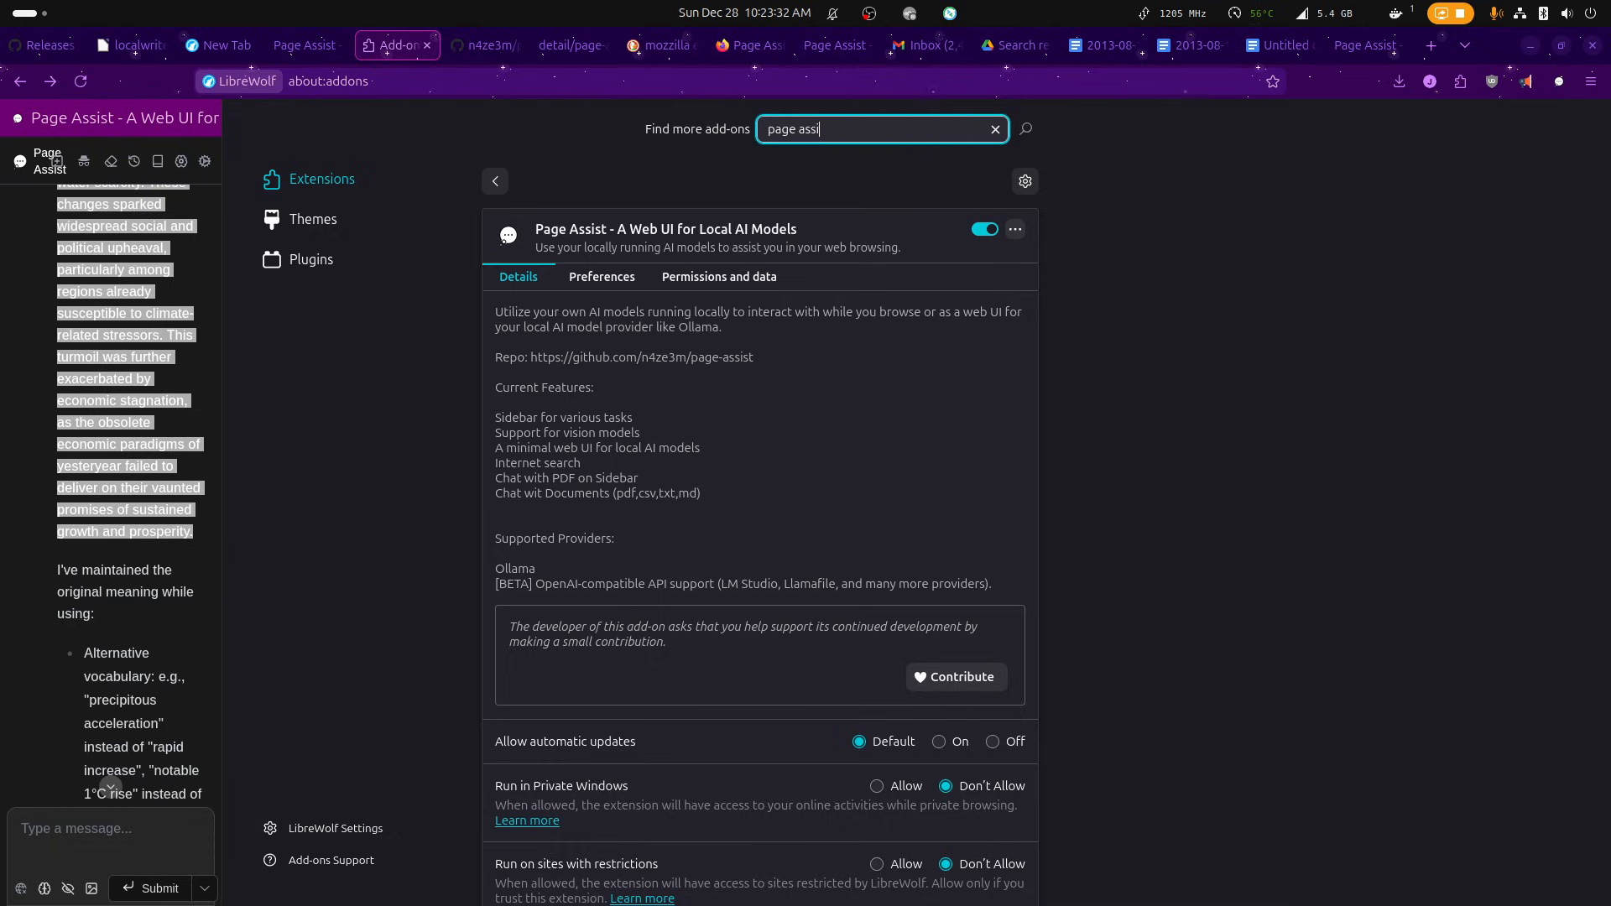
pyautogui.write('t')
pyautogui.press('Return')
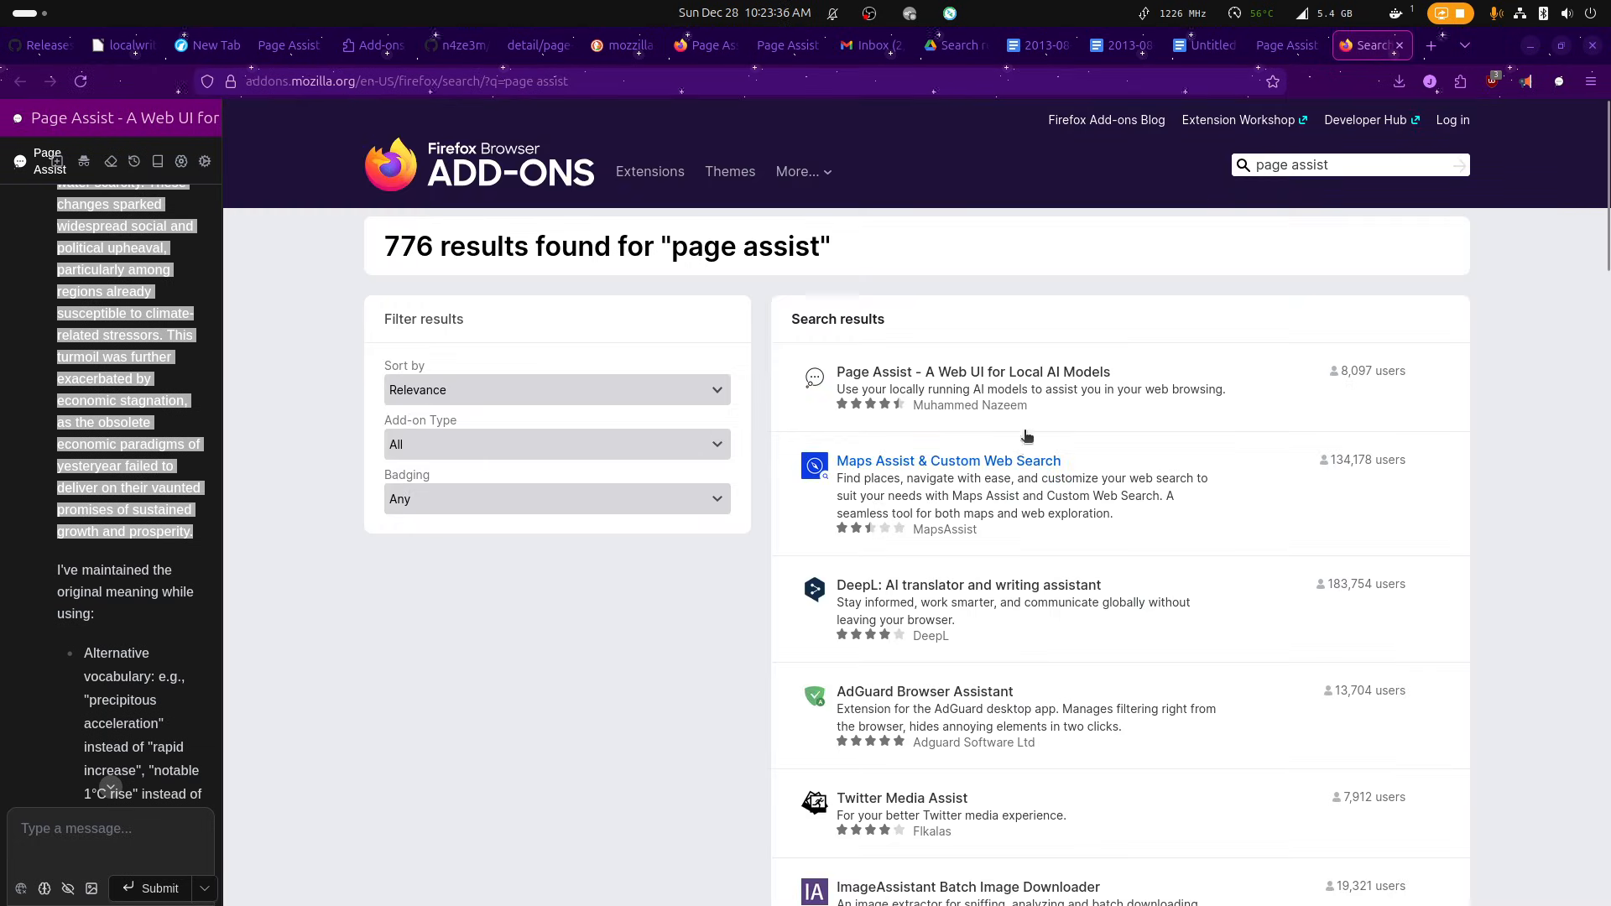
pyautogui.click(1018, 385)
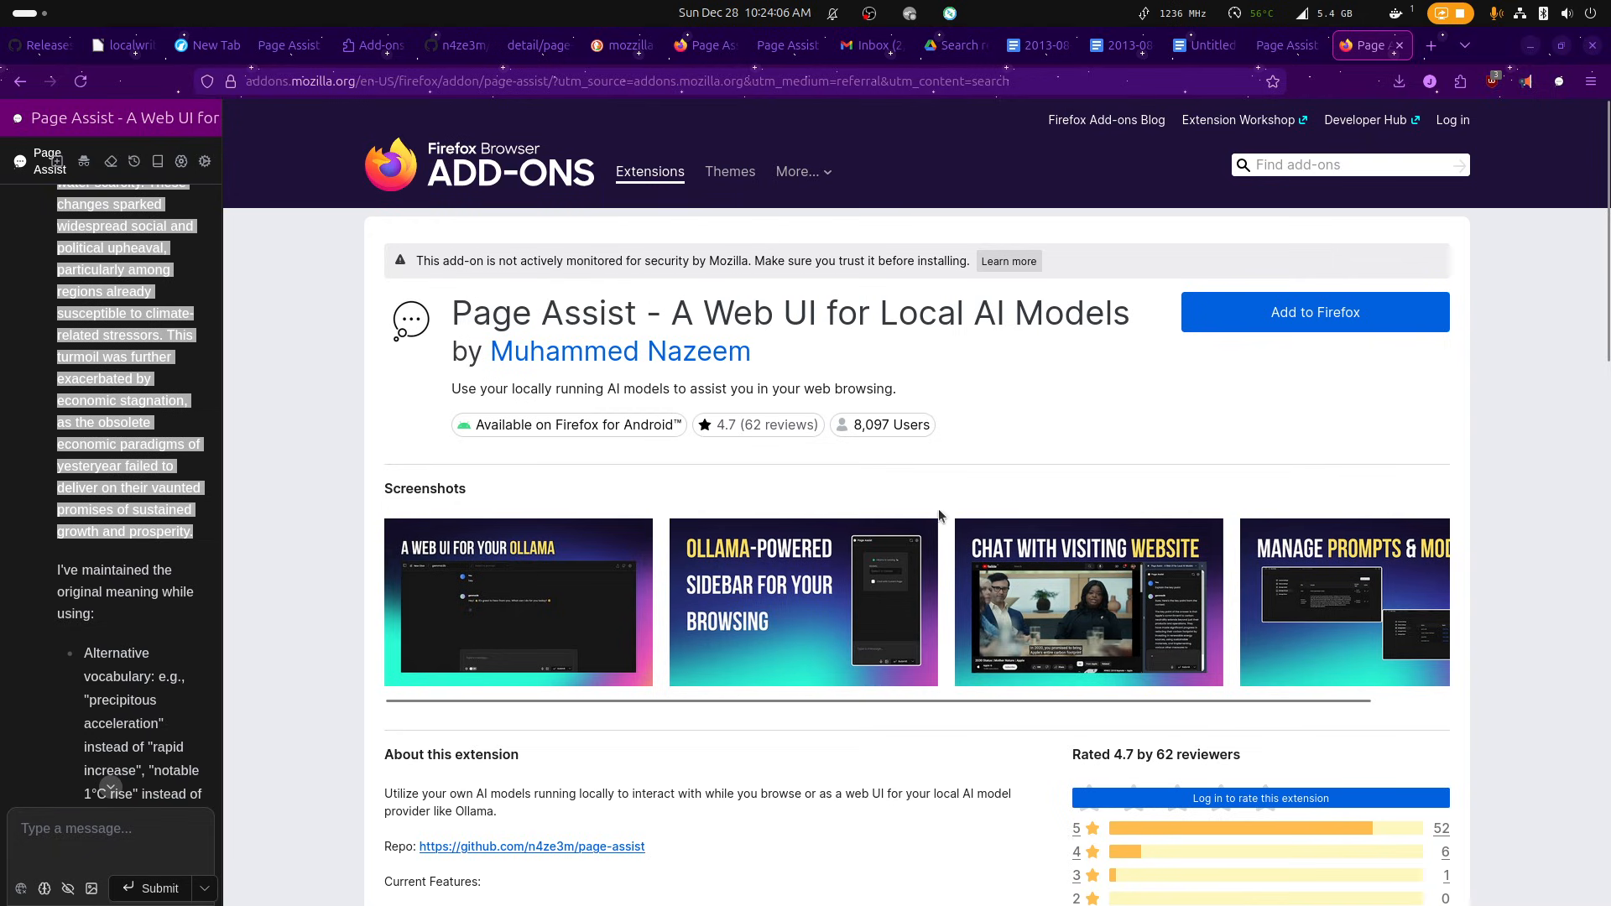
pyautogui.scroll(-5, 940, 511)
pyautogui.scroll(5, 939, 511)
pyautogui.scroll(-6, 939, 485)
pyautogui.scroll(6, 941, 494)
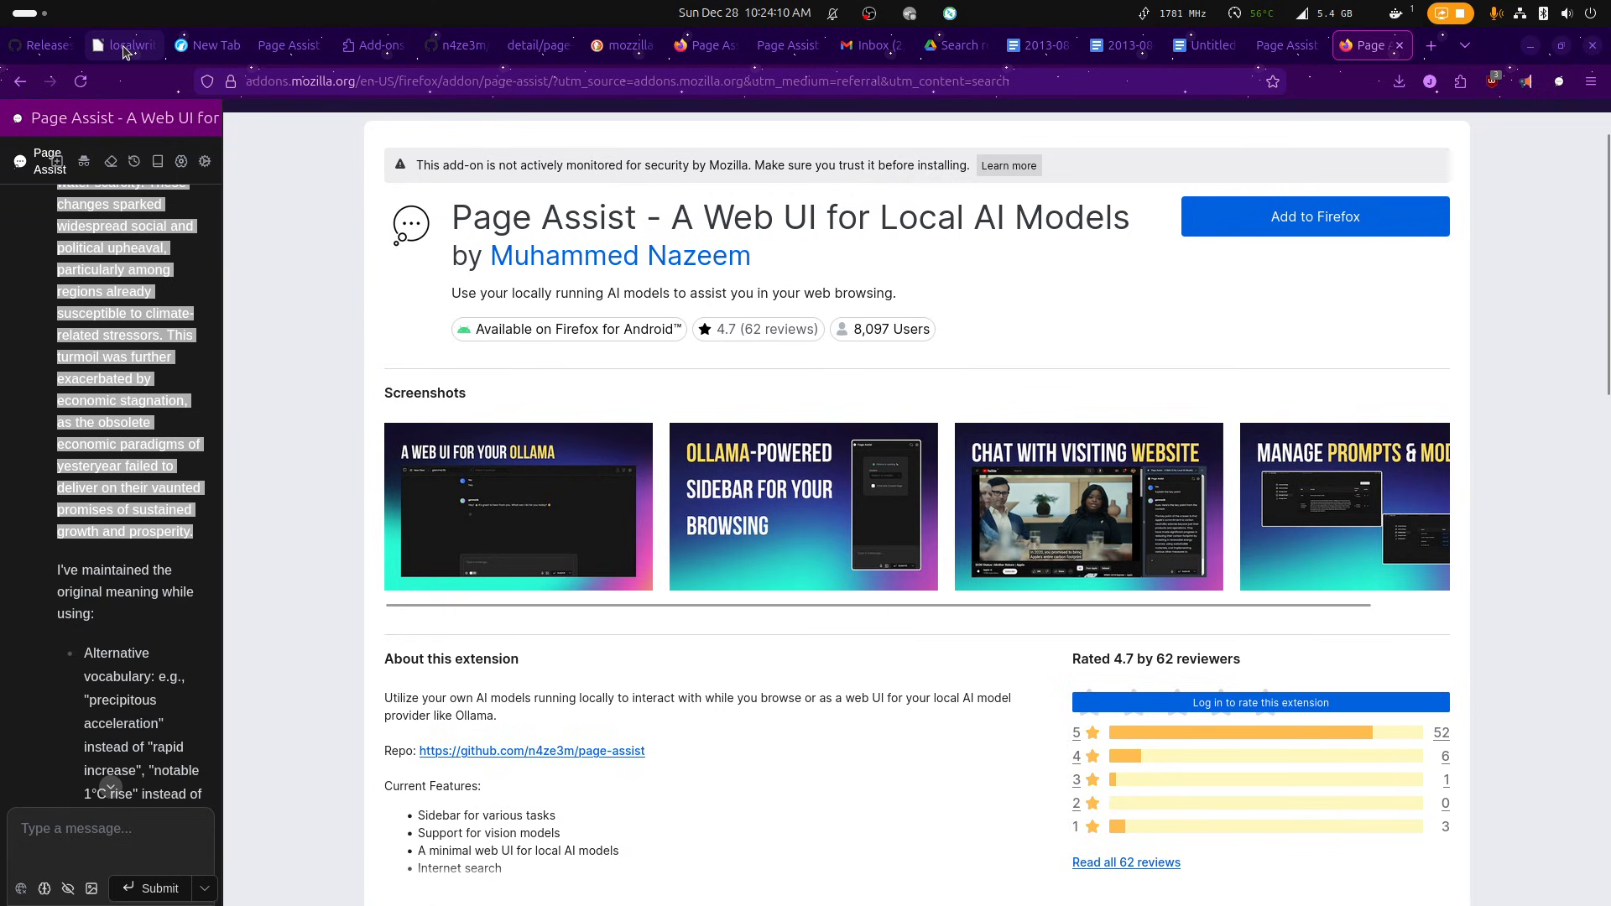
pyautogui.moveTo(128, 45)
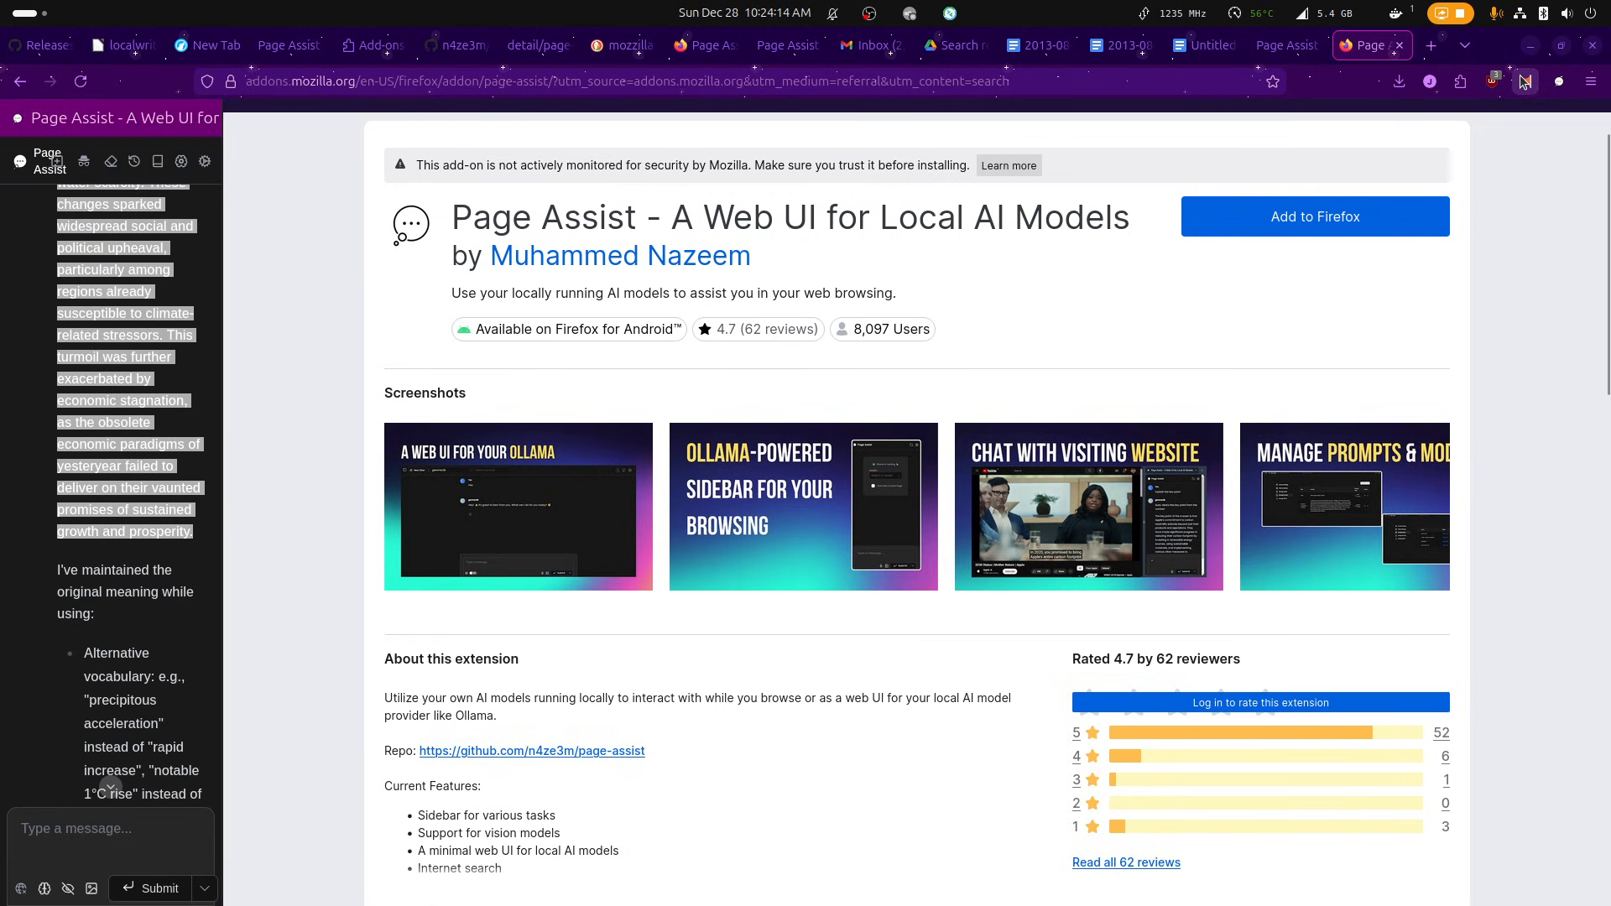
# Open the Ollama settings in the Page Assist web UI and check the Ollama URL and the selectable models.
pyautogui.click(1552, 84)
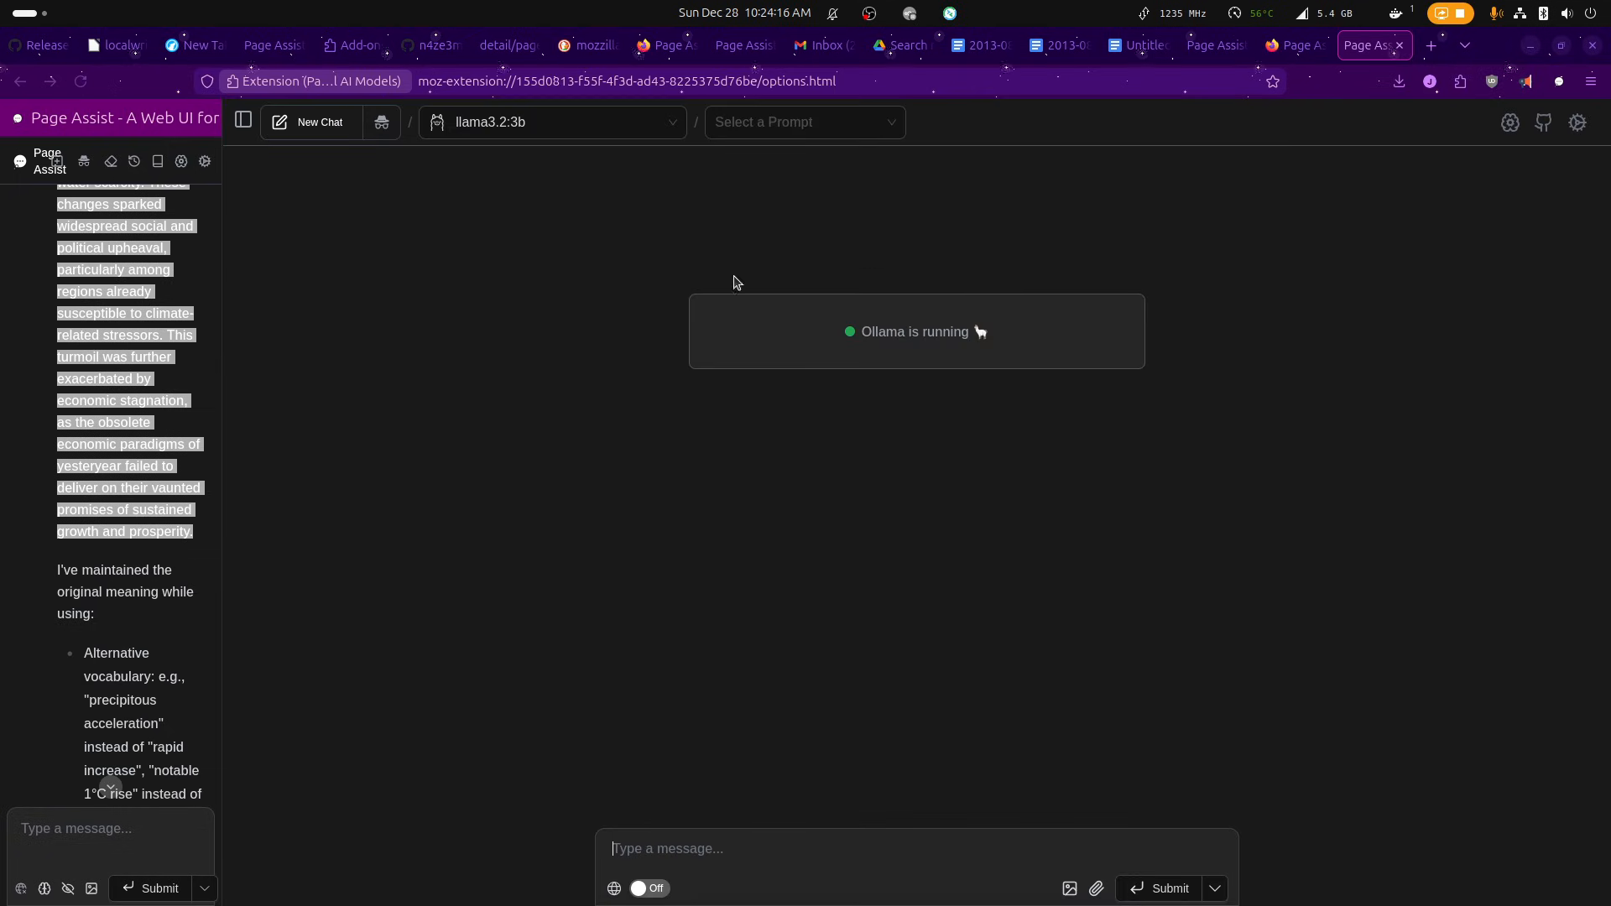
pyautogui.click(1577, 124)
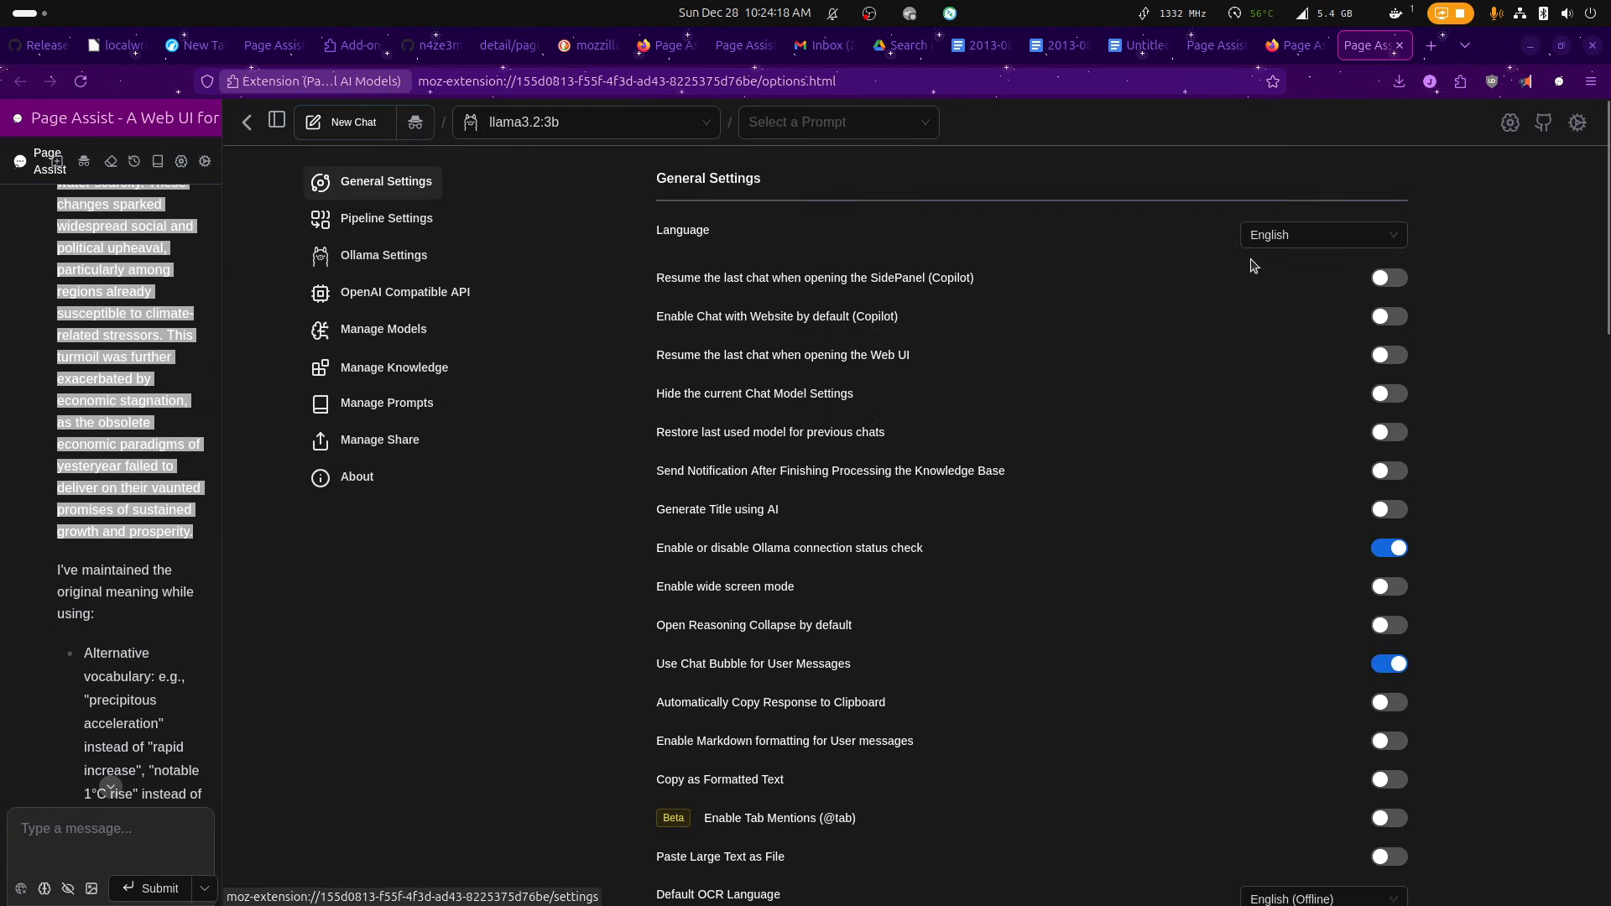
pyautogui.click(390, 255)
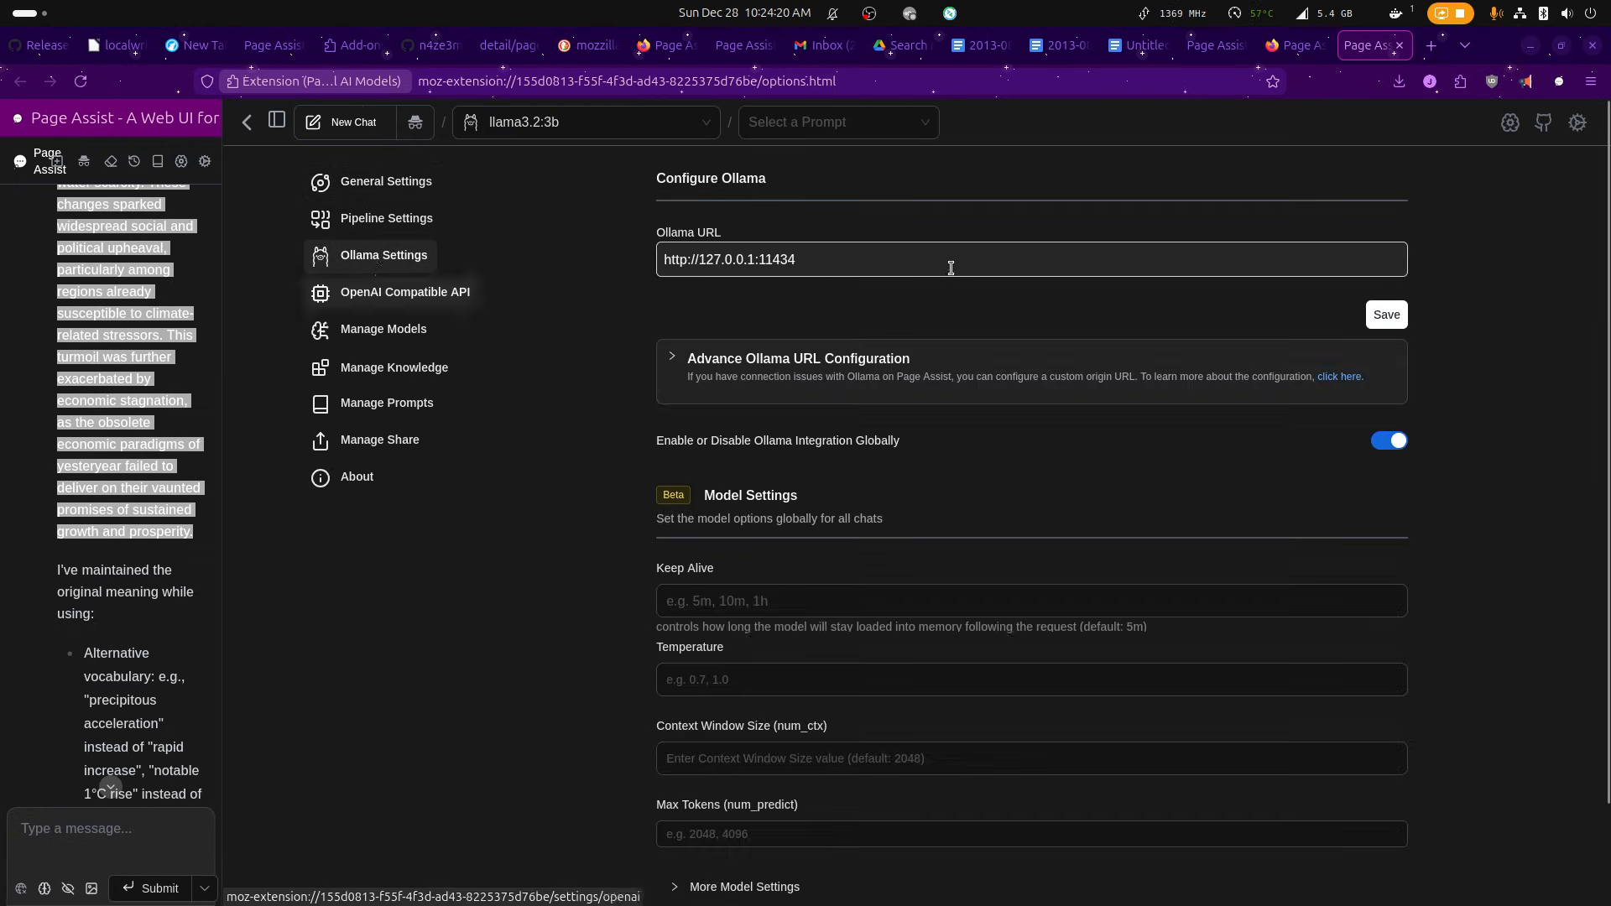
pyautogui.moveTo(1050, 260); pyautogui.dragTo(611, 234)
pyautogui.click(551, 315)
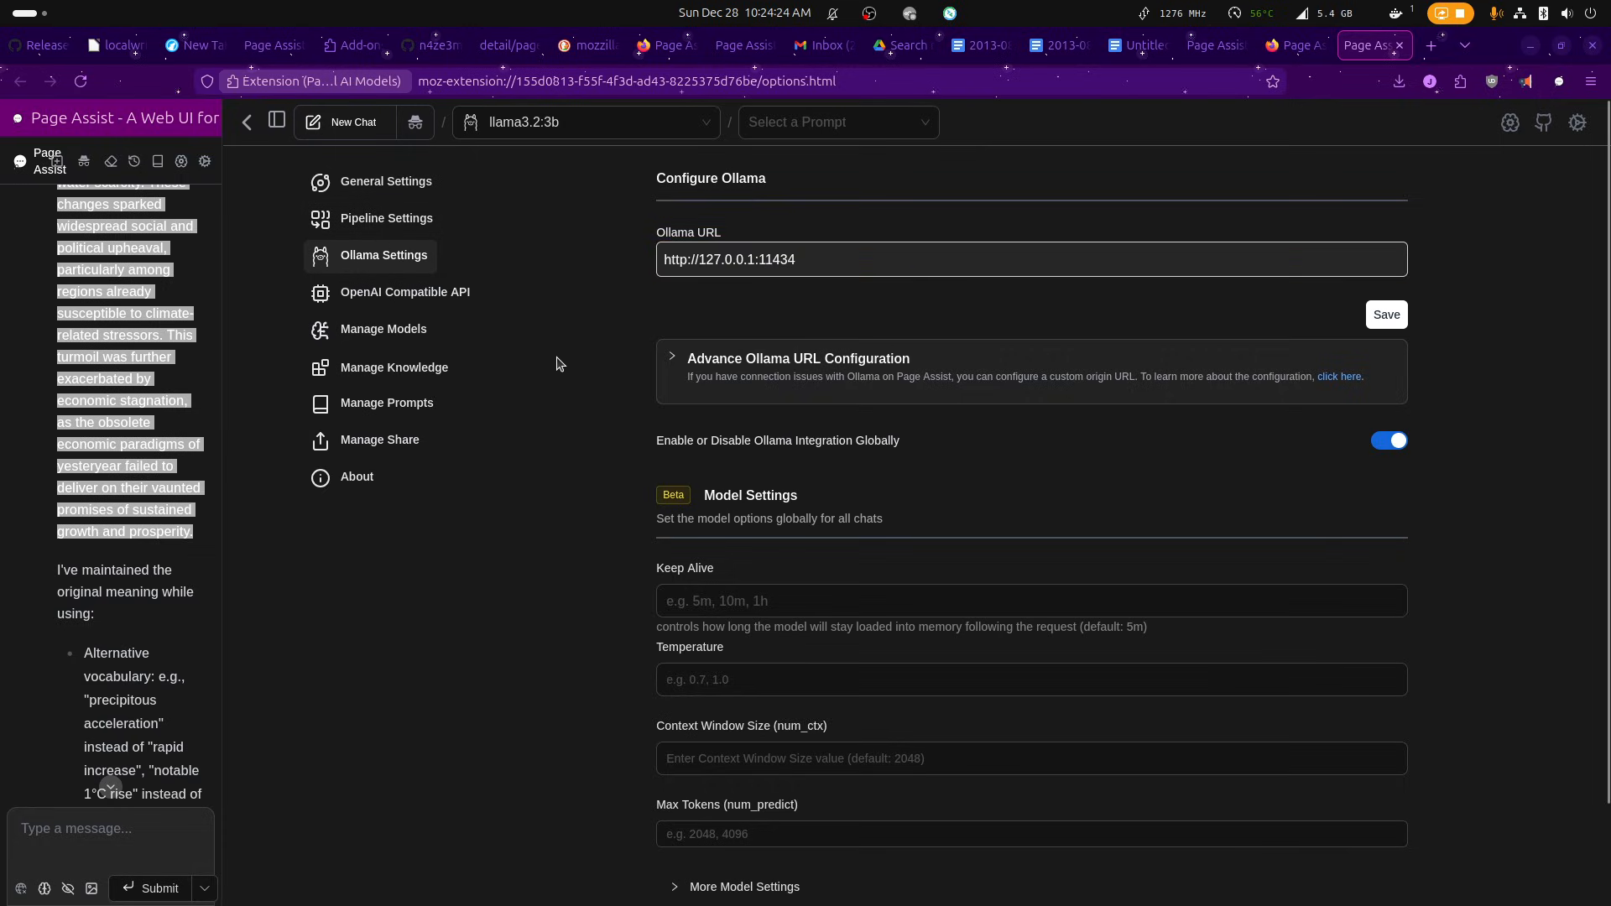
pyautogui.click(531, 122)
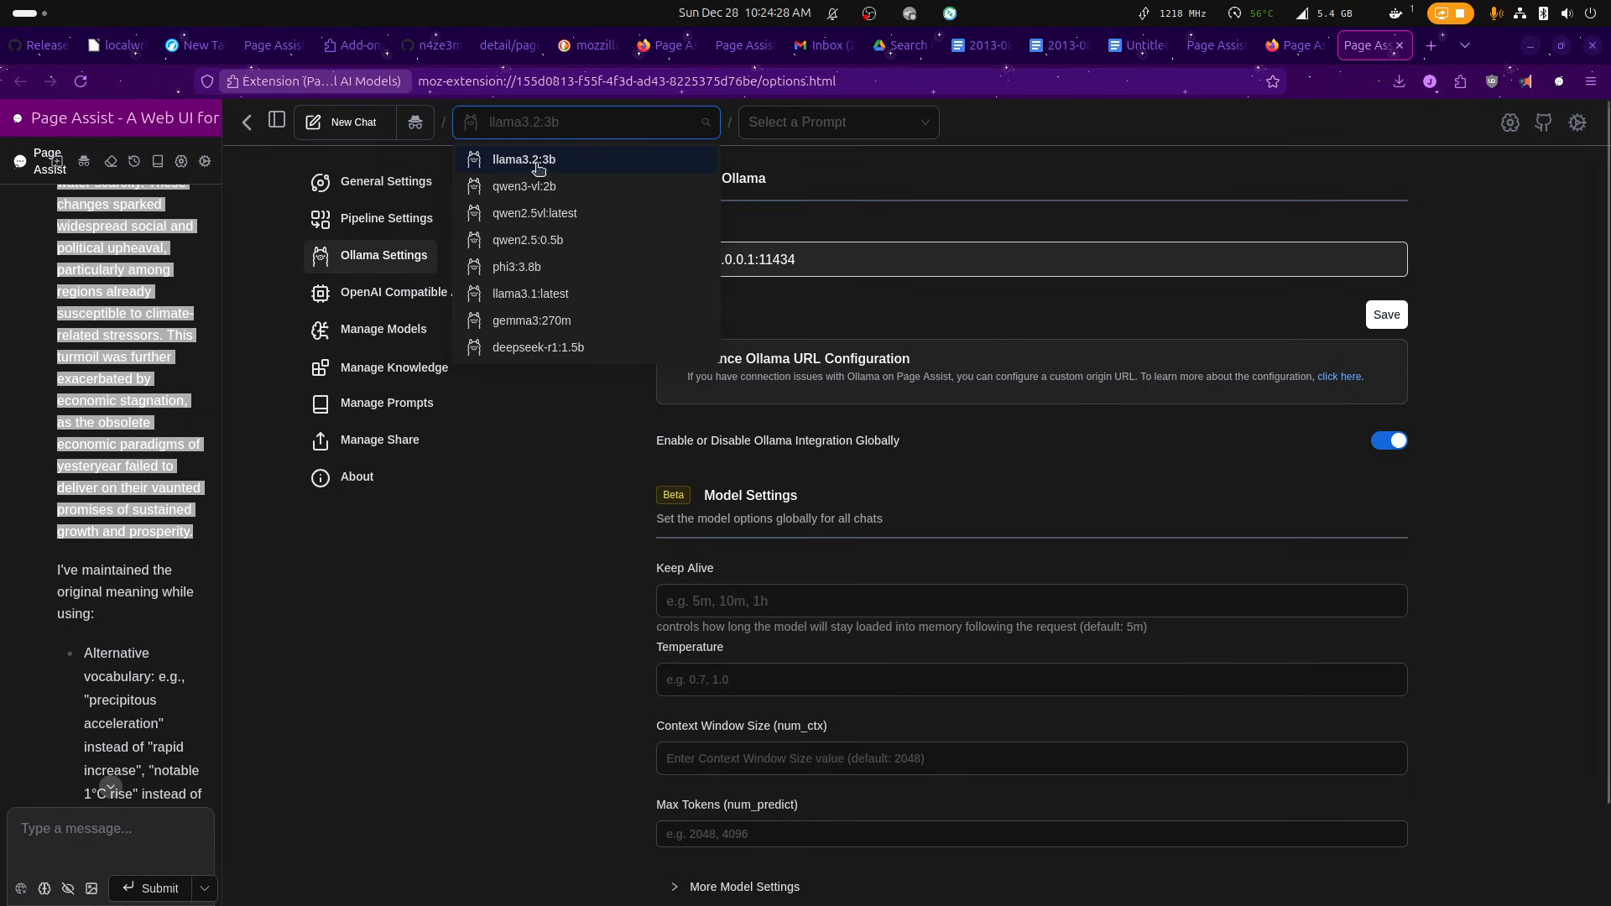
pyautogui.click(1071, 130)
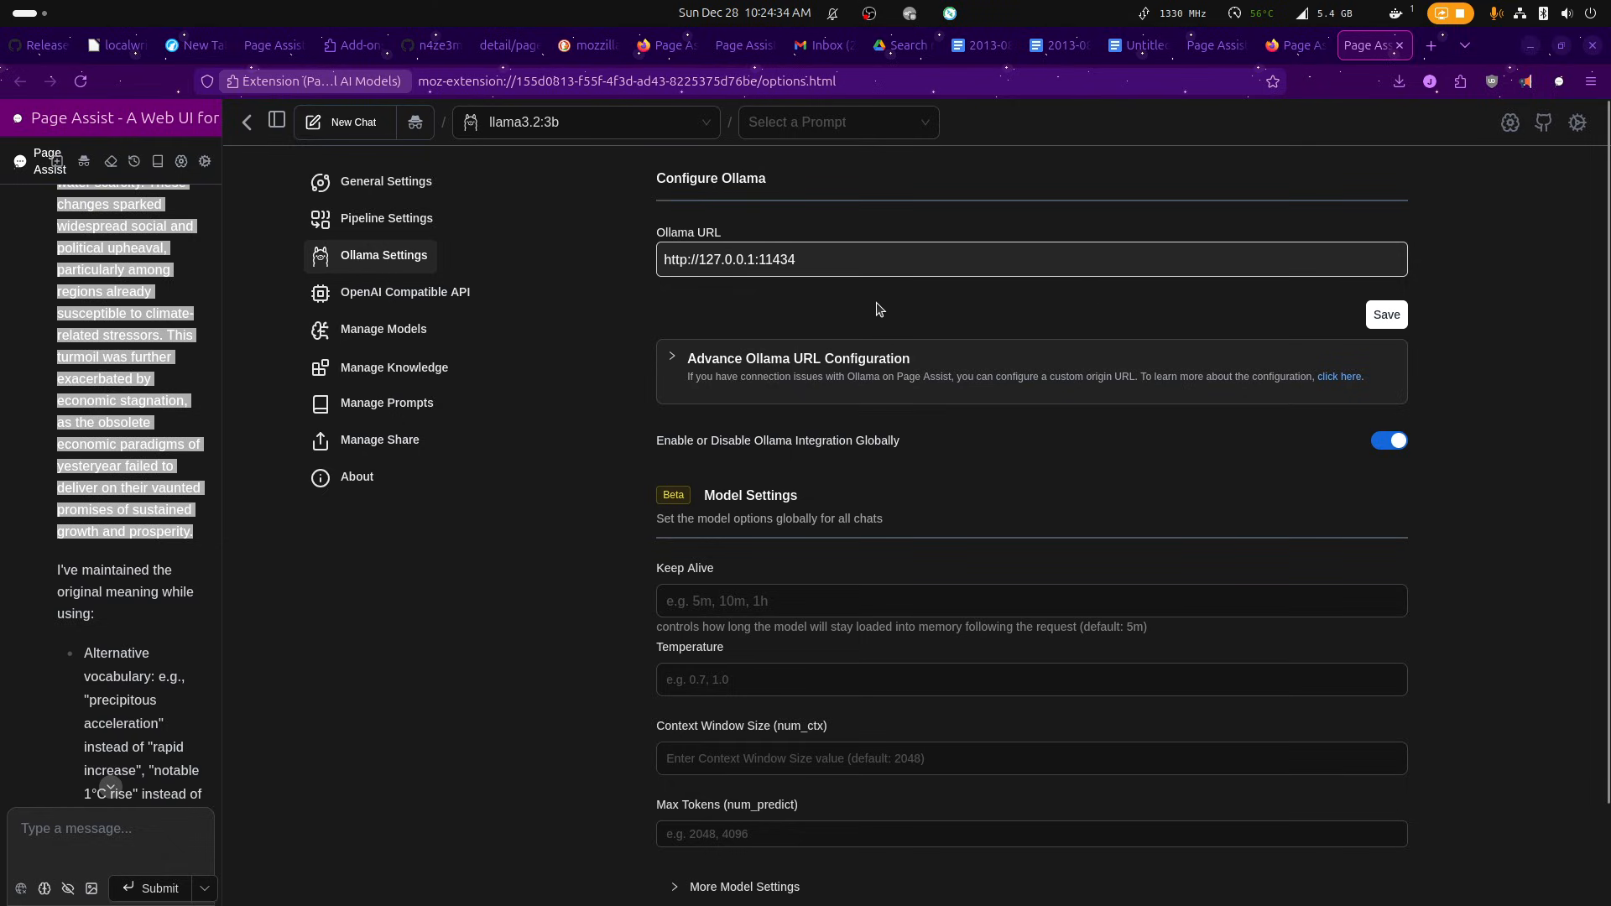
# Switch to the Gmail draft and replace its message text with the first paragraph copied from the LibreOffice Writer document.
pyautogui.click(825, 45)
pyautogui.click(600, 319)
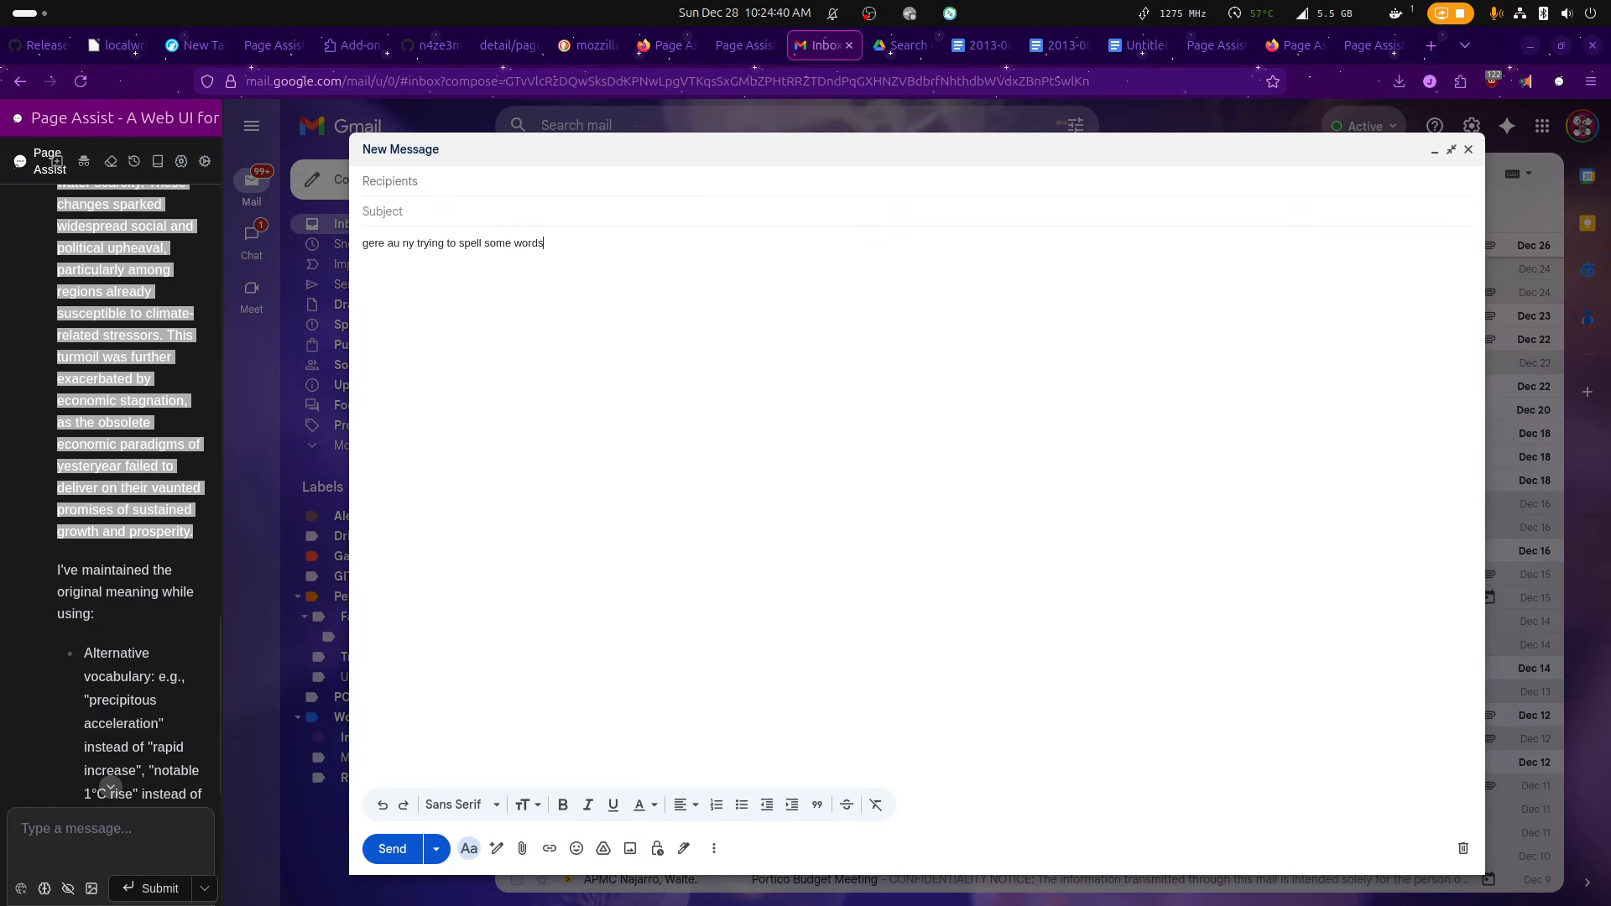
pyautogui.hotkey('alt', 'Tab')
pyautogui.moveTo(884, 345); pyautogui.dragTo(142, 273)
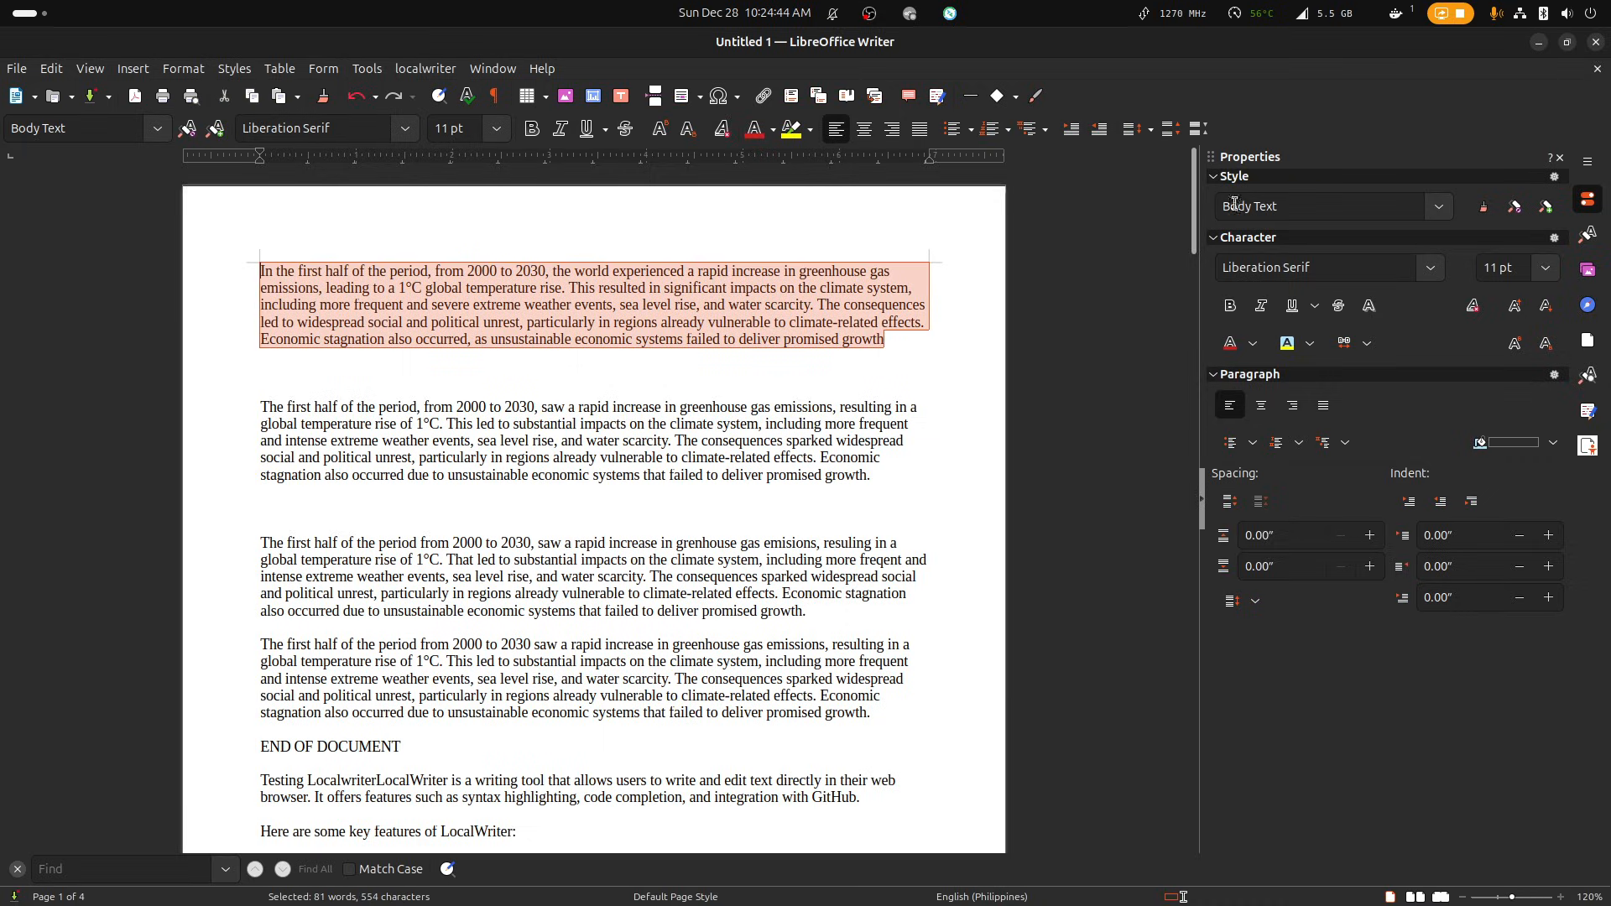
pyautogui.hotkey('alt', 'Tab')
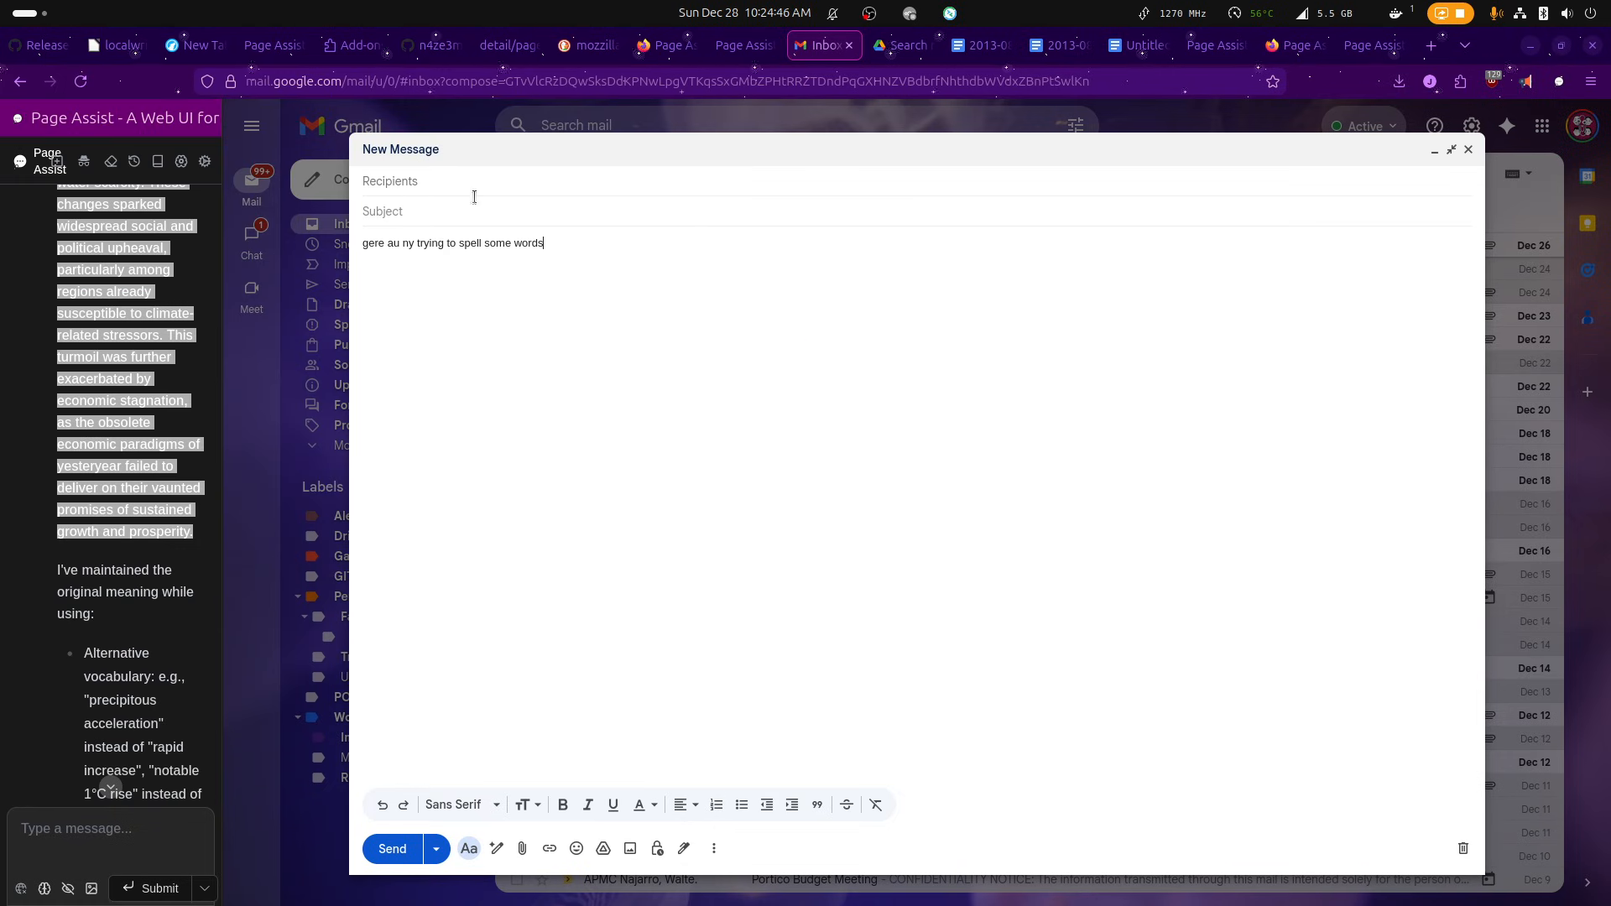
pyautogui.hotkey('ctrl', 'a')
pyautogui.write('In the first half of the period, from 2000 to 2030, the world experienced a rapid increase in greenhouse gas emissions, leading to a 1°C global temperature rise. This resulted in significant impacts on the climate system, including more frequent and severe weather events, sea level rise, and water scarcity. The consequences led to widespread social and political unrest, particularly in regions already vulnerable to climate-related effects. Economic stagnation also occurred, as unsustainable economic systems failed to deliver promised growth')
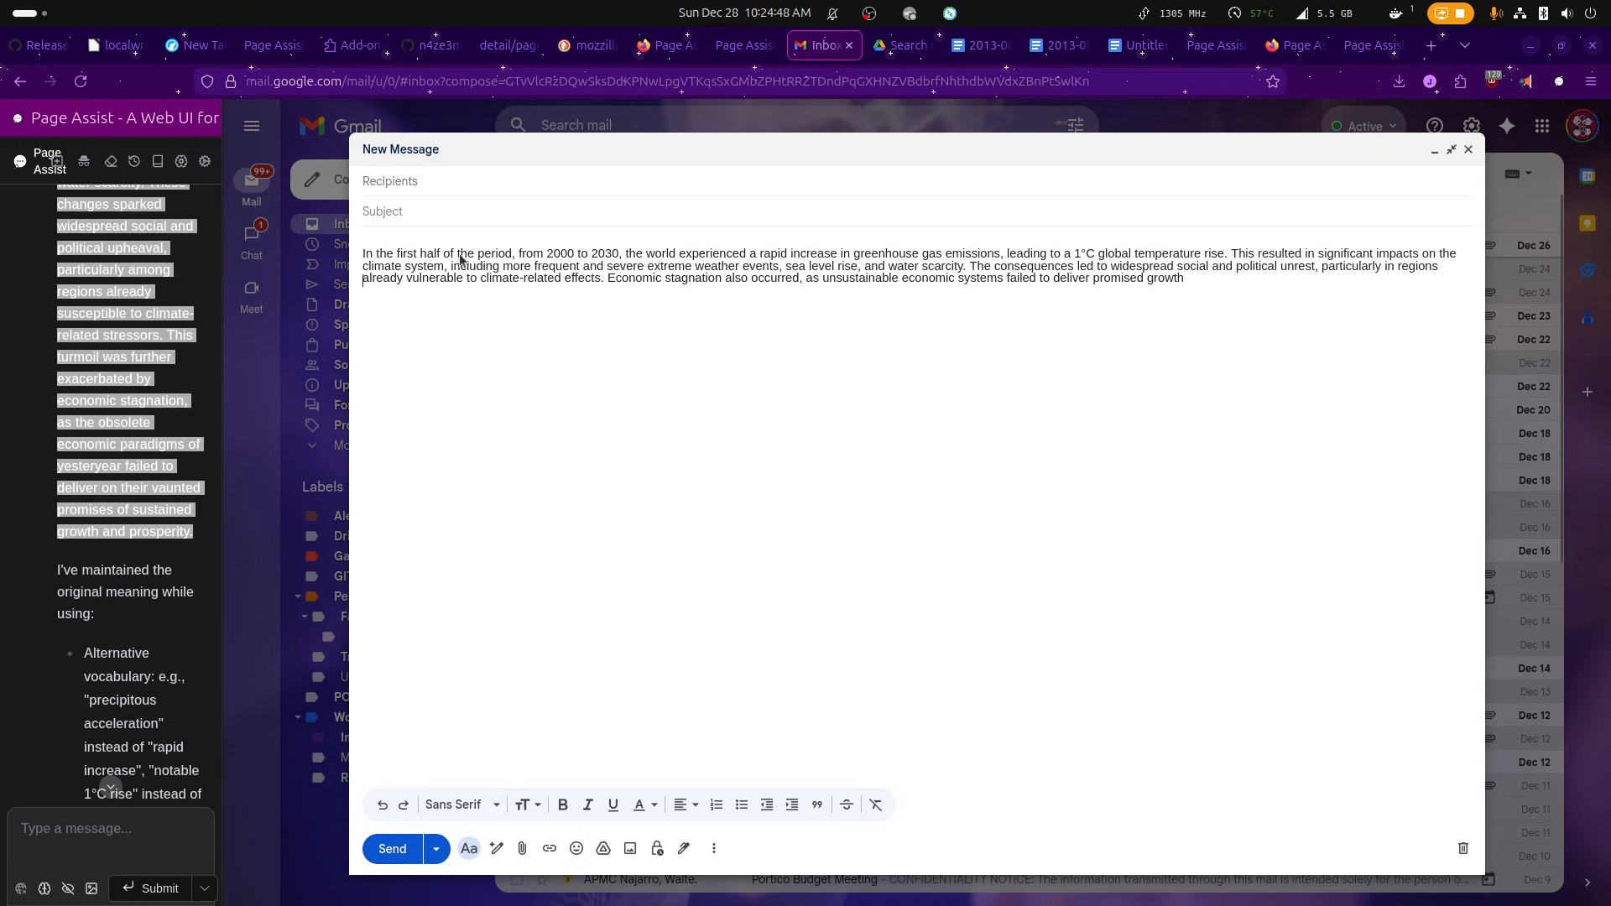
# Paste a second copy of the paragraph below the first one in the message body.
pyautogui.hotkey('ctrl', 'a')
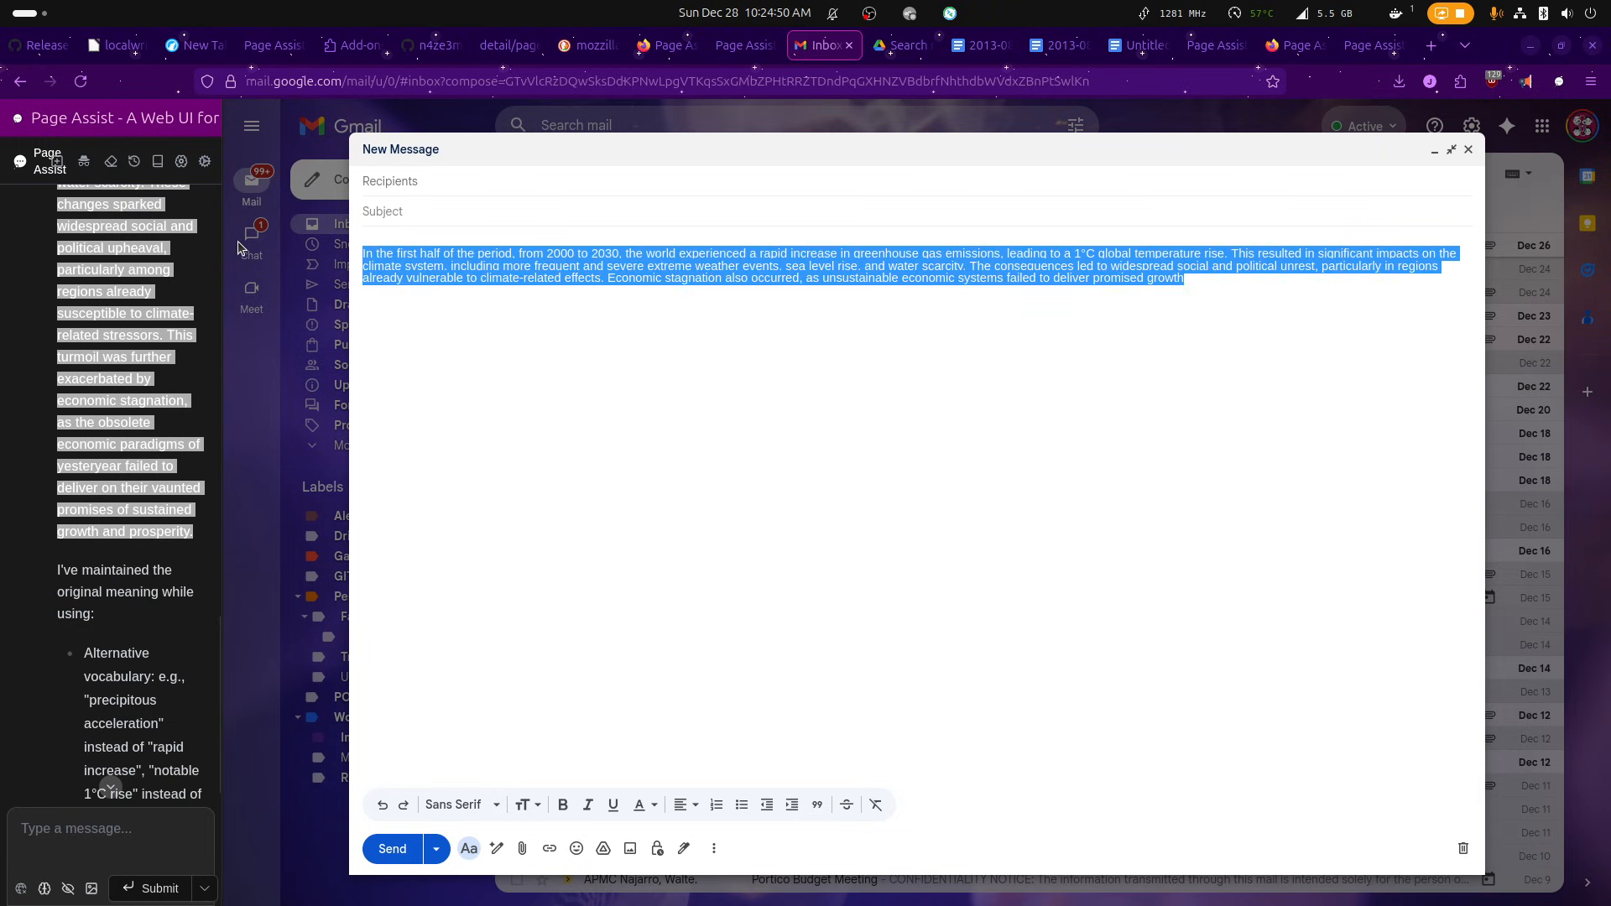
pyautogui.click(1289, 281)
pyautogui.write('In the first half of the period, from 2000 to 2030, the world experienced a rapid increase in greenhouse gas emissions, leading to a 1°C global temperature rise. This resulted in significant impacts on the climate system, including more frequent and severe extreme weather events, sea level rise, and water scarcity. The consequences led to widespread social and political unrest, particularly in regions already vulnerable to climate-related effects. Economic stagnation also occurred, as unsustainable economic systems failed to deliver promised growth')
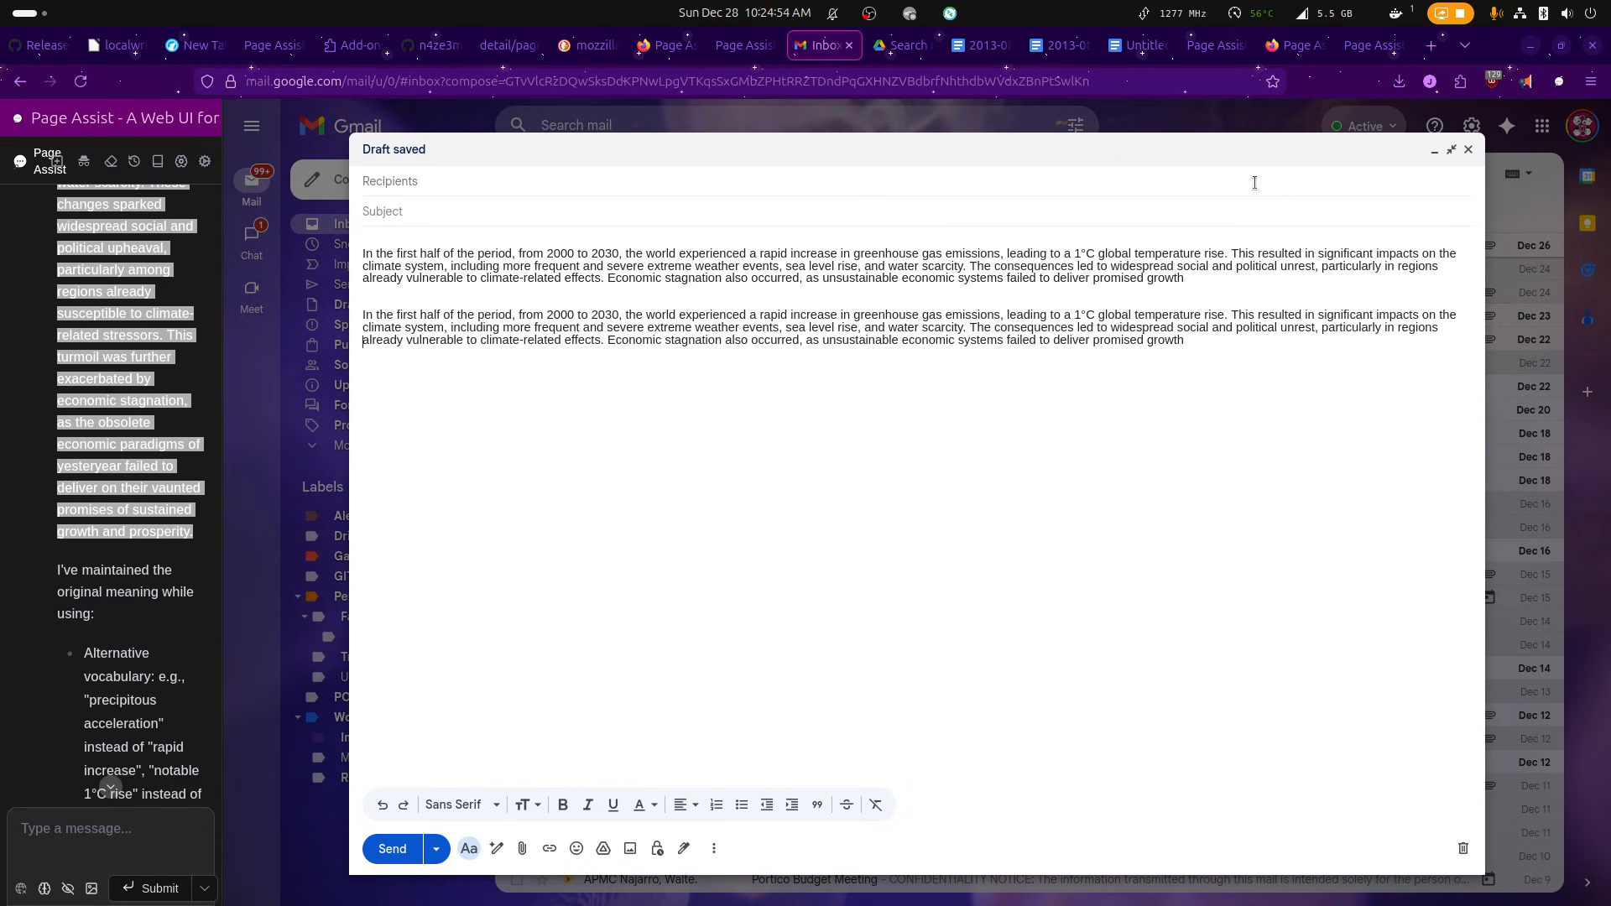
# Select the second paragraph of the message, rephrase it with Page Assist and review the response in the sidebar.
pyautogui.tripleClick(1146, 344)
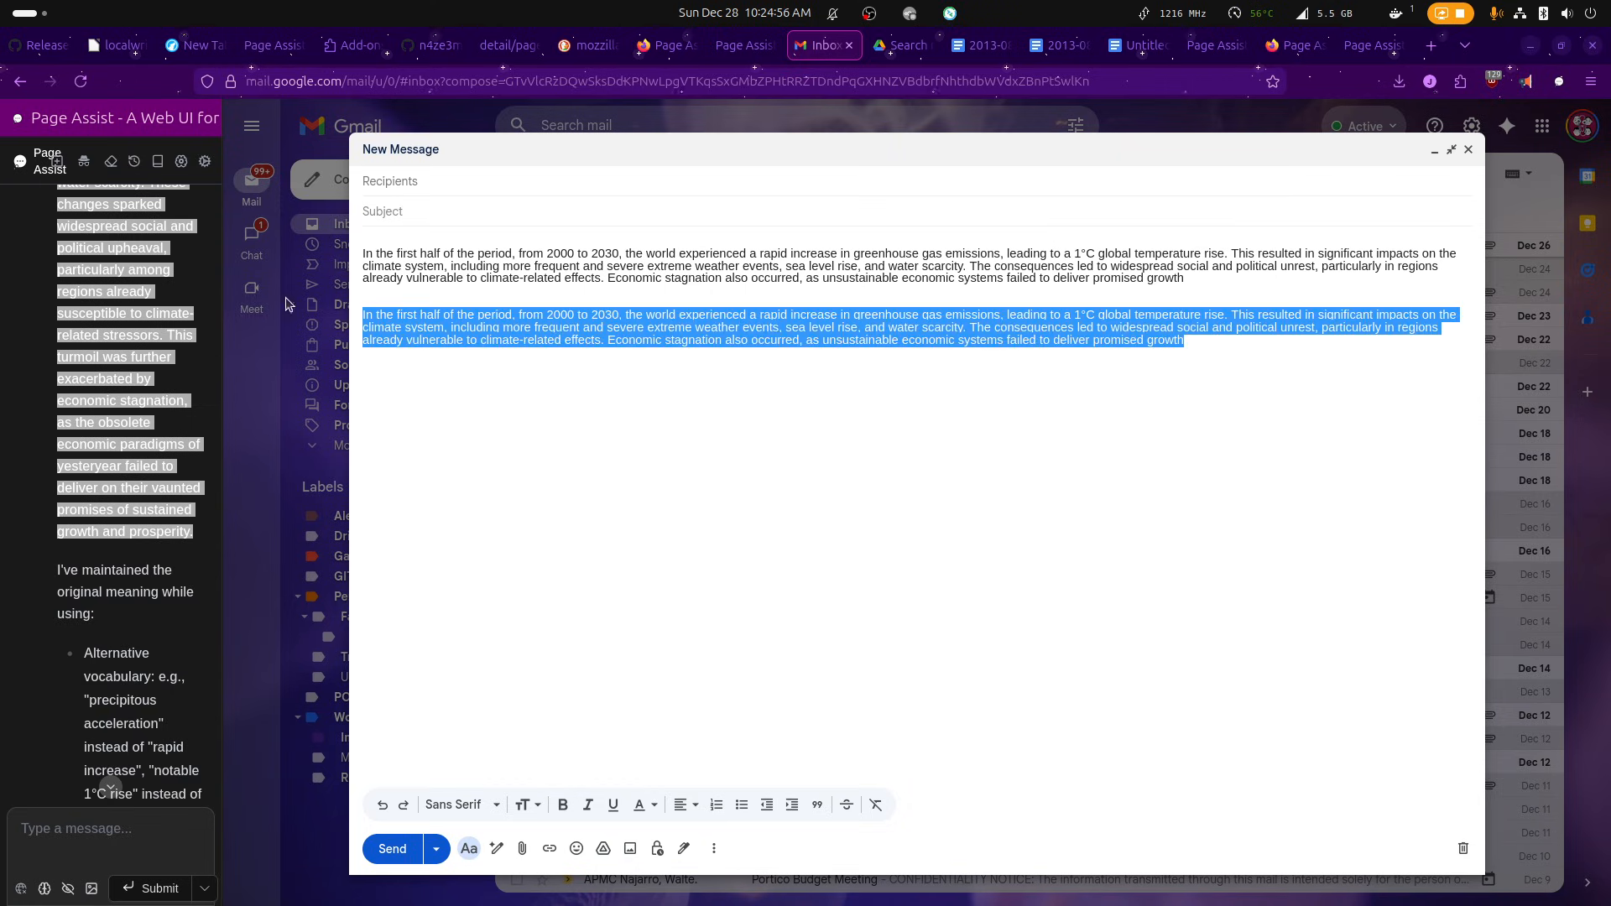
pyautogui.rightClick(568, 331)
pyautogui.moveTo(806, 718)
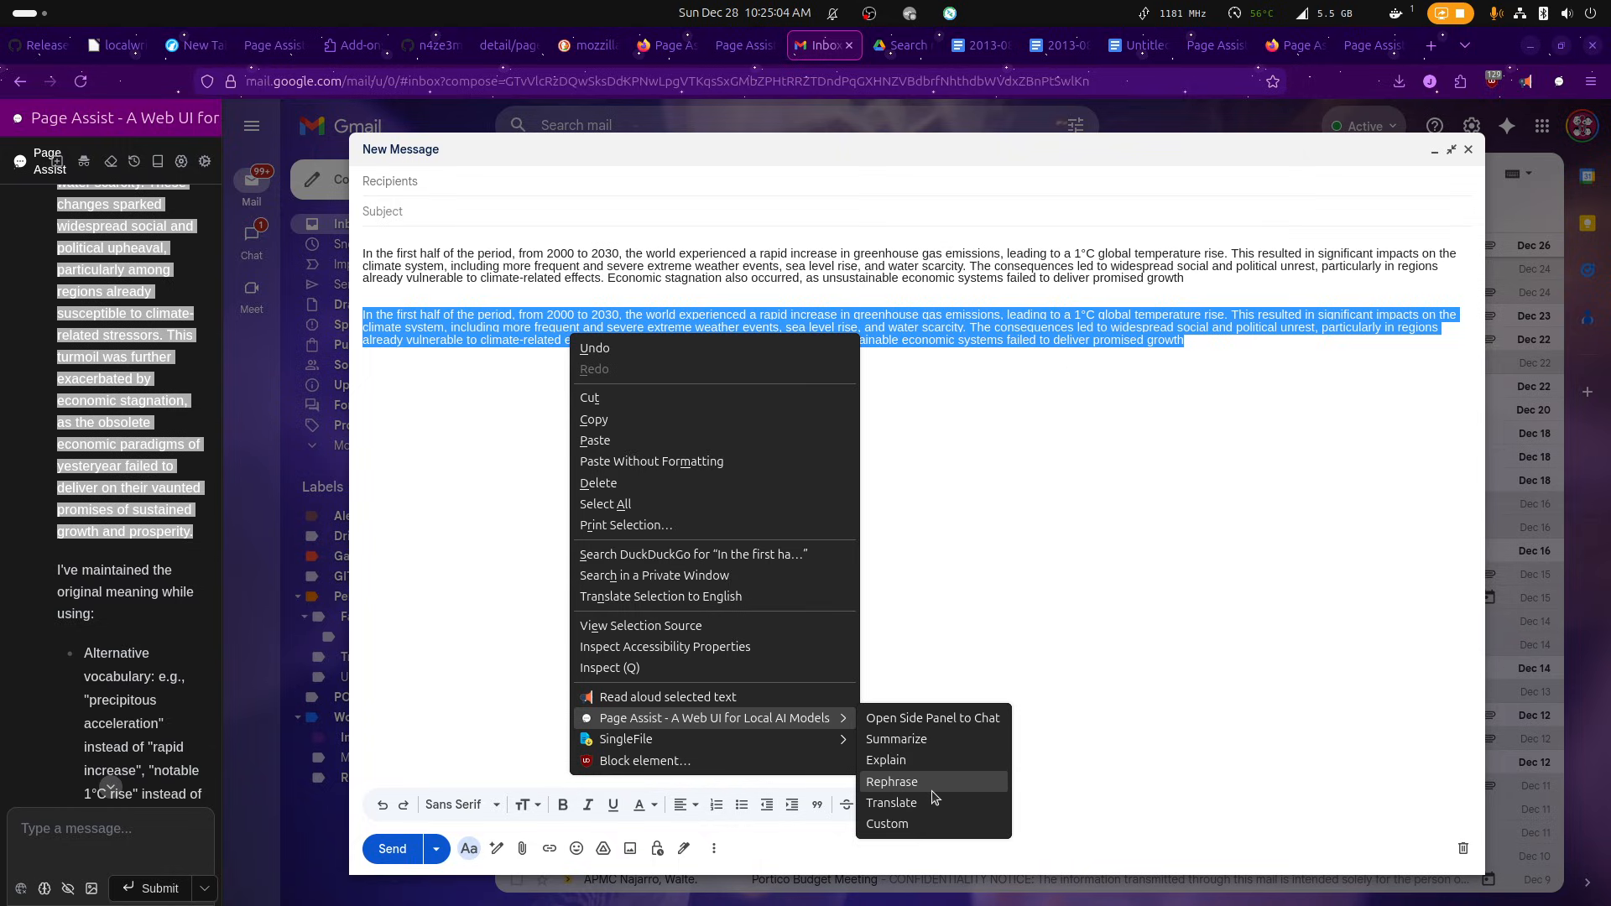
pyautogui.click(931, 791)
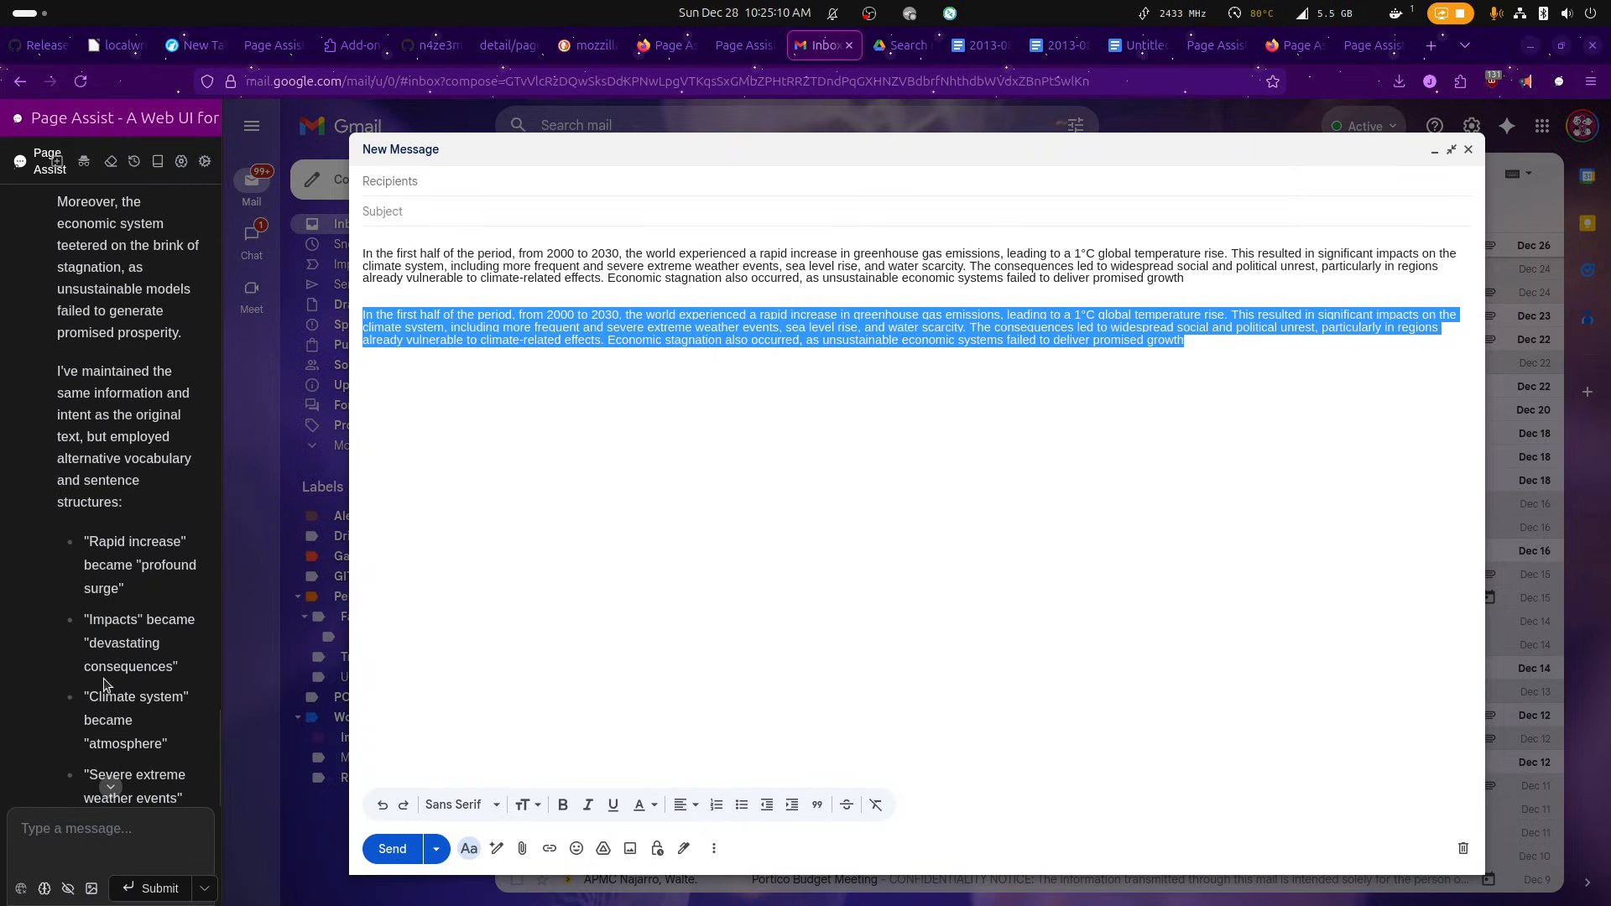
pyautogui.scroll(4, 112, 682)
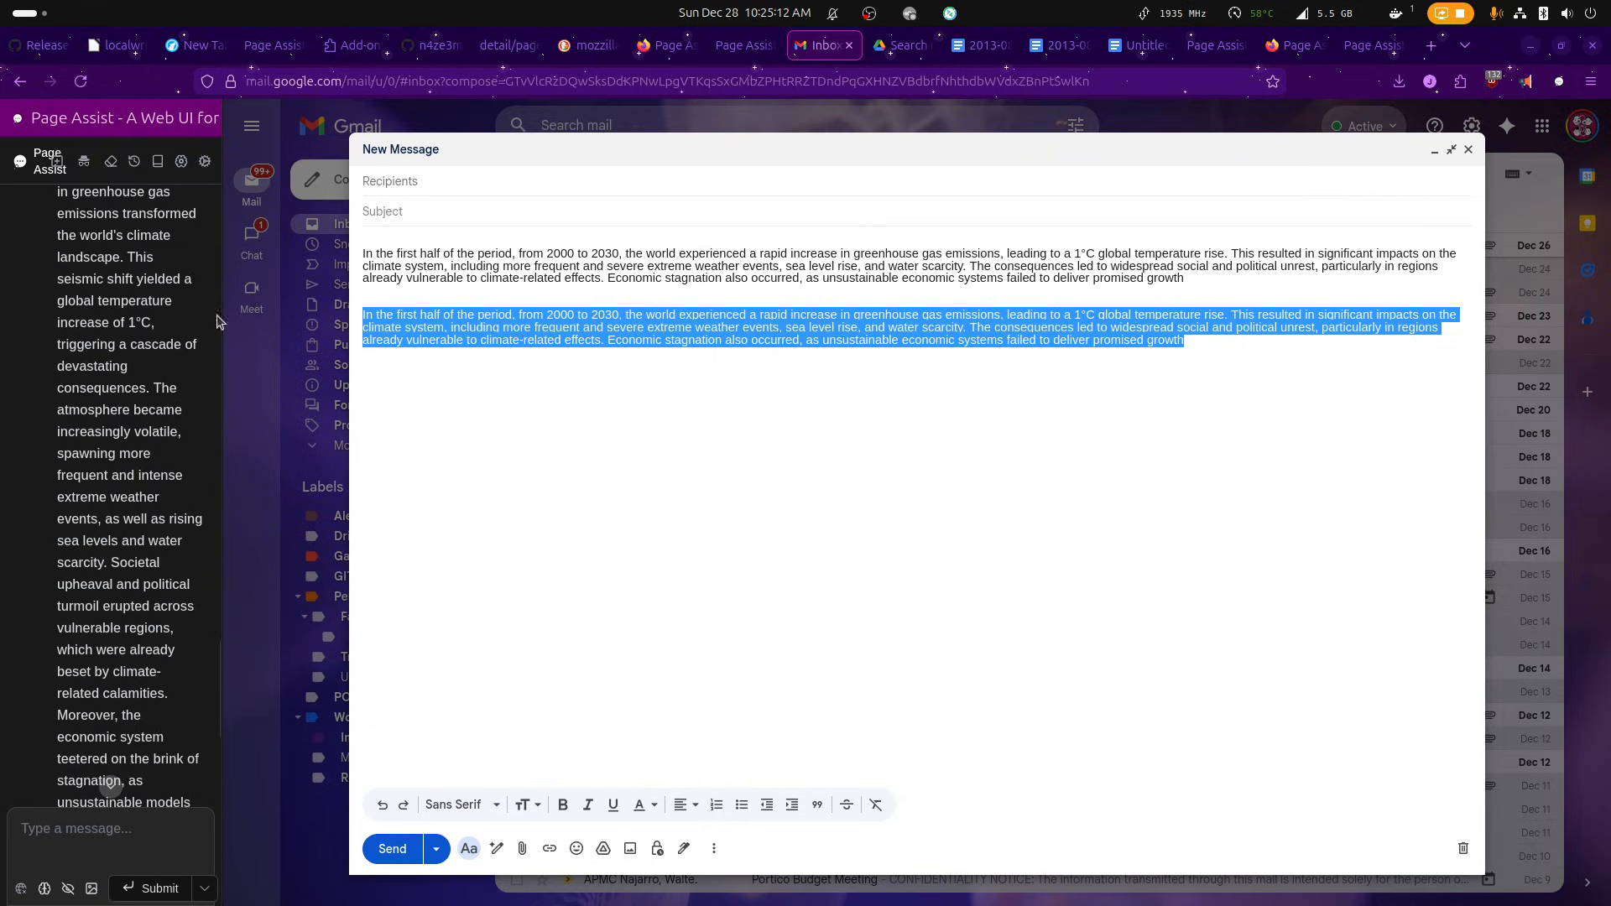
pyautogui.scroll(2, 94, 395)
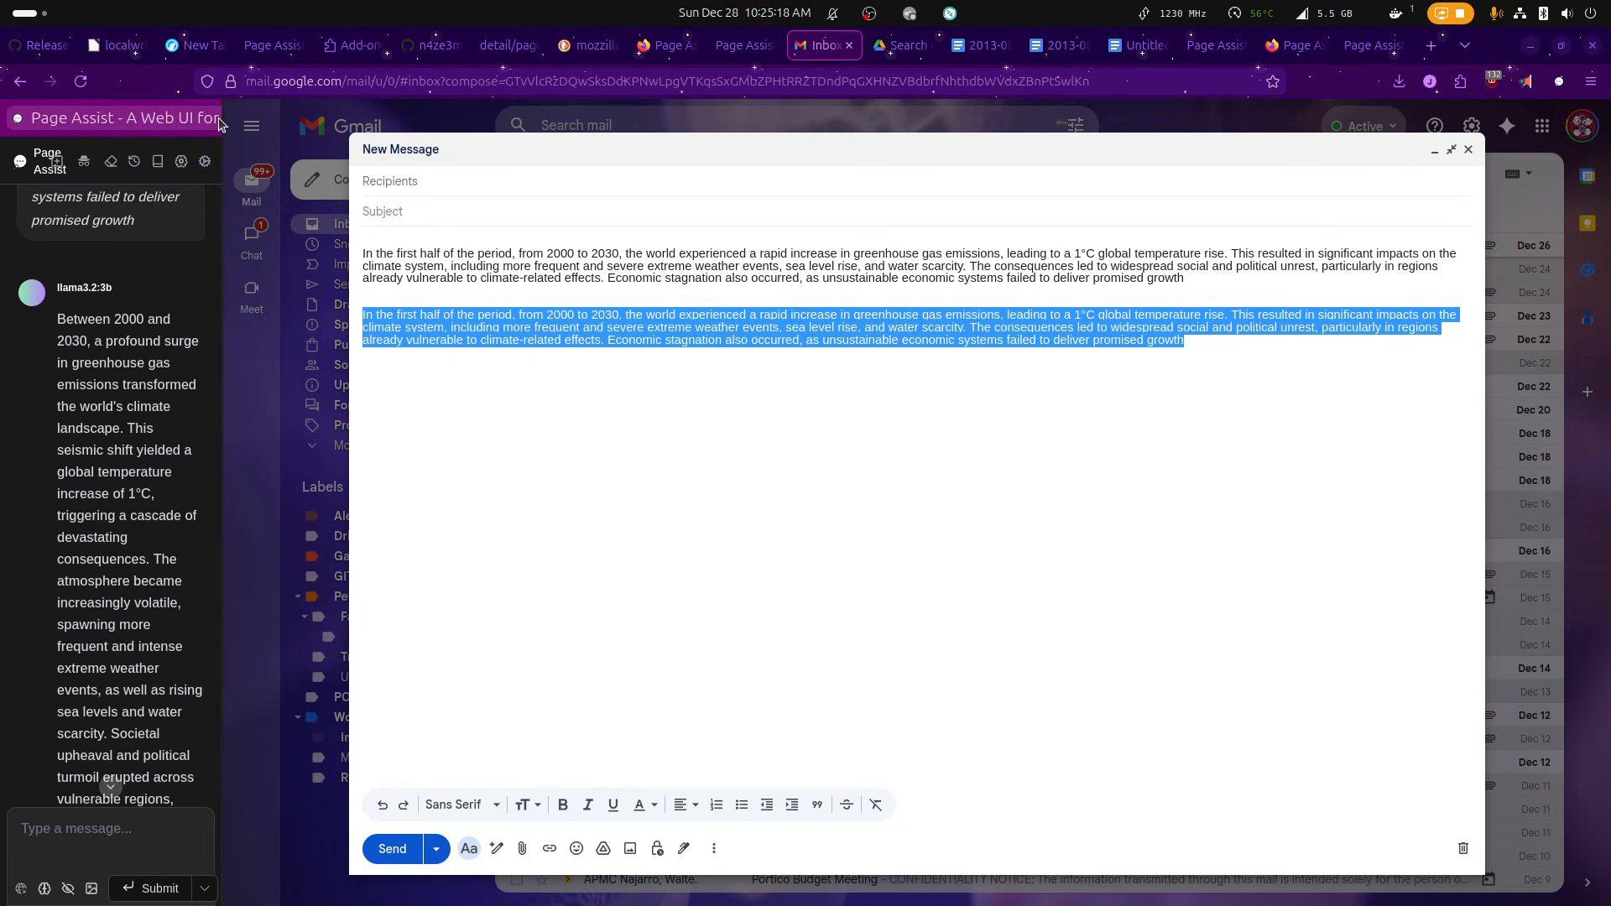
# Close the Page Assist sidebar and run Rephrase again on the selected second paragraph.
pyautogui.click(158, 124)
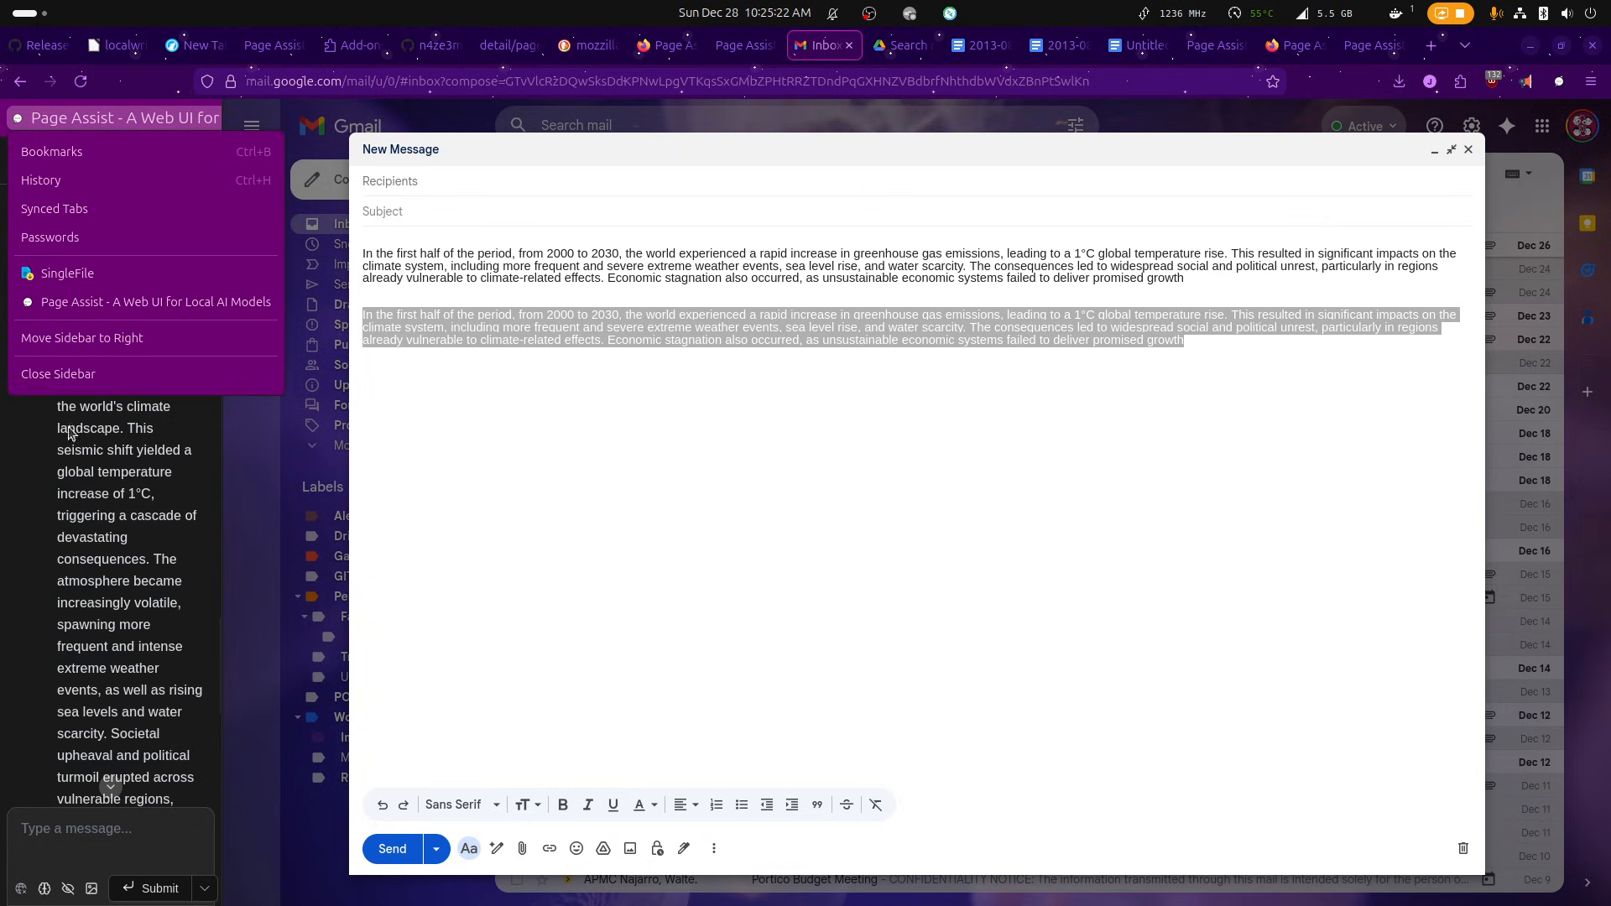
pyautogui.click(72, 375)
pyautogui.rightClick(555, 254)
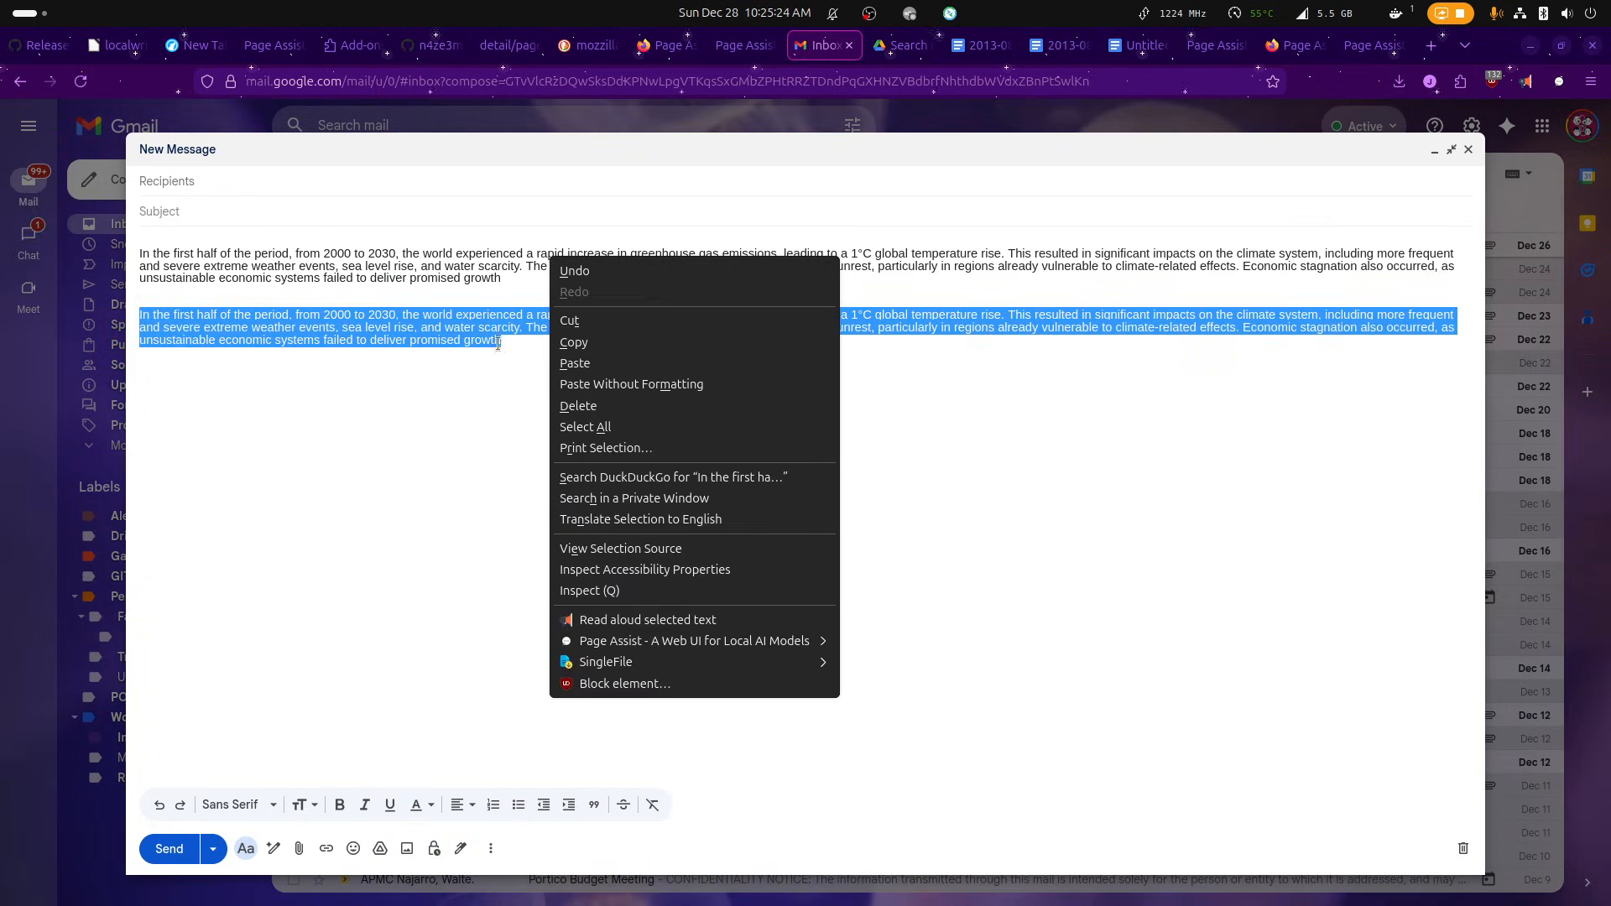
pyautogui.moveTo(730, 640)
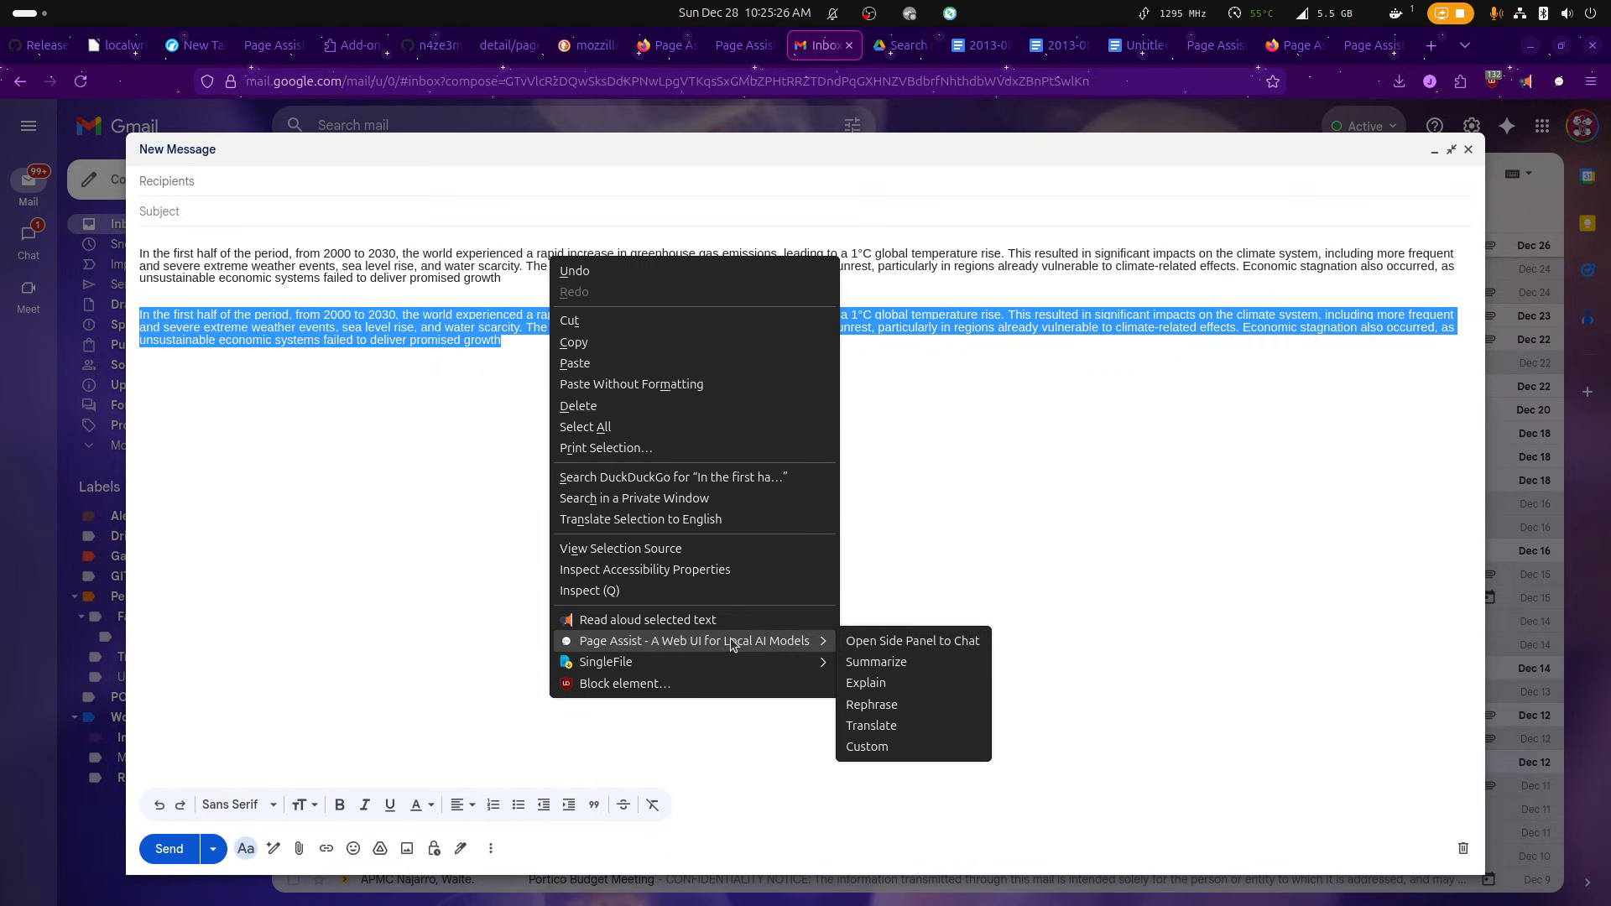
pyautogui.click(908, 704)
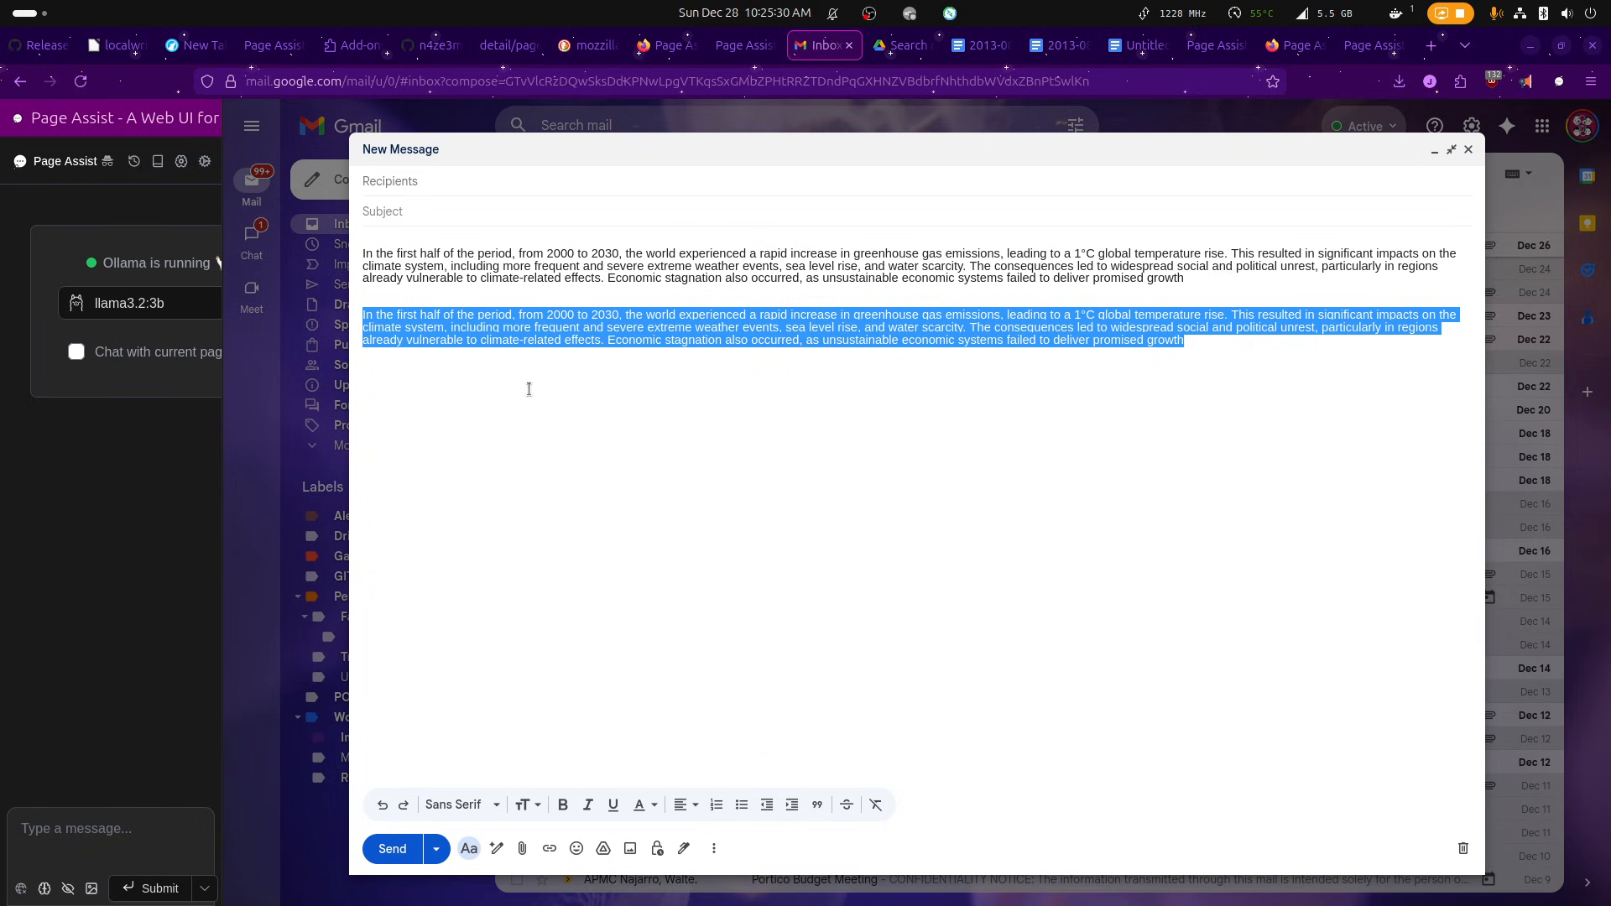
pyautogui.rightClick(531, 337)
pyautogui.moveTo(721, 720)
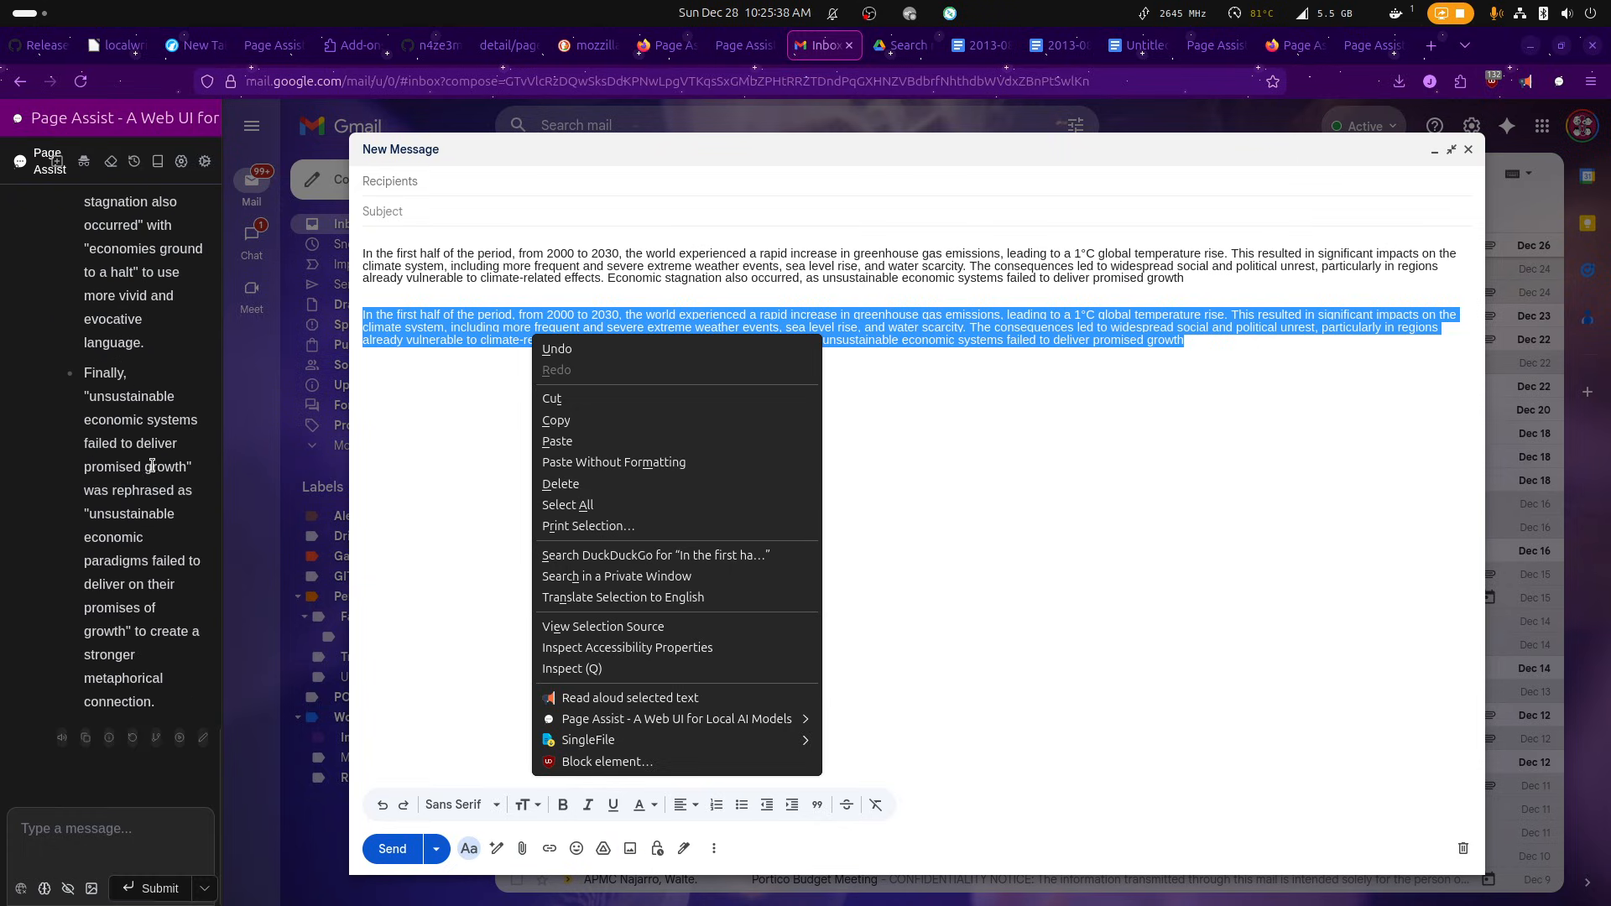
pyautogui.click(147, 465)
# Select the whole rephrased paragraph in the Page Assist response, leaving out the list of changes.
pyautogui.scroll(10, 151, 466)
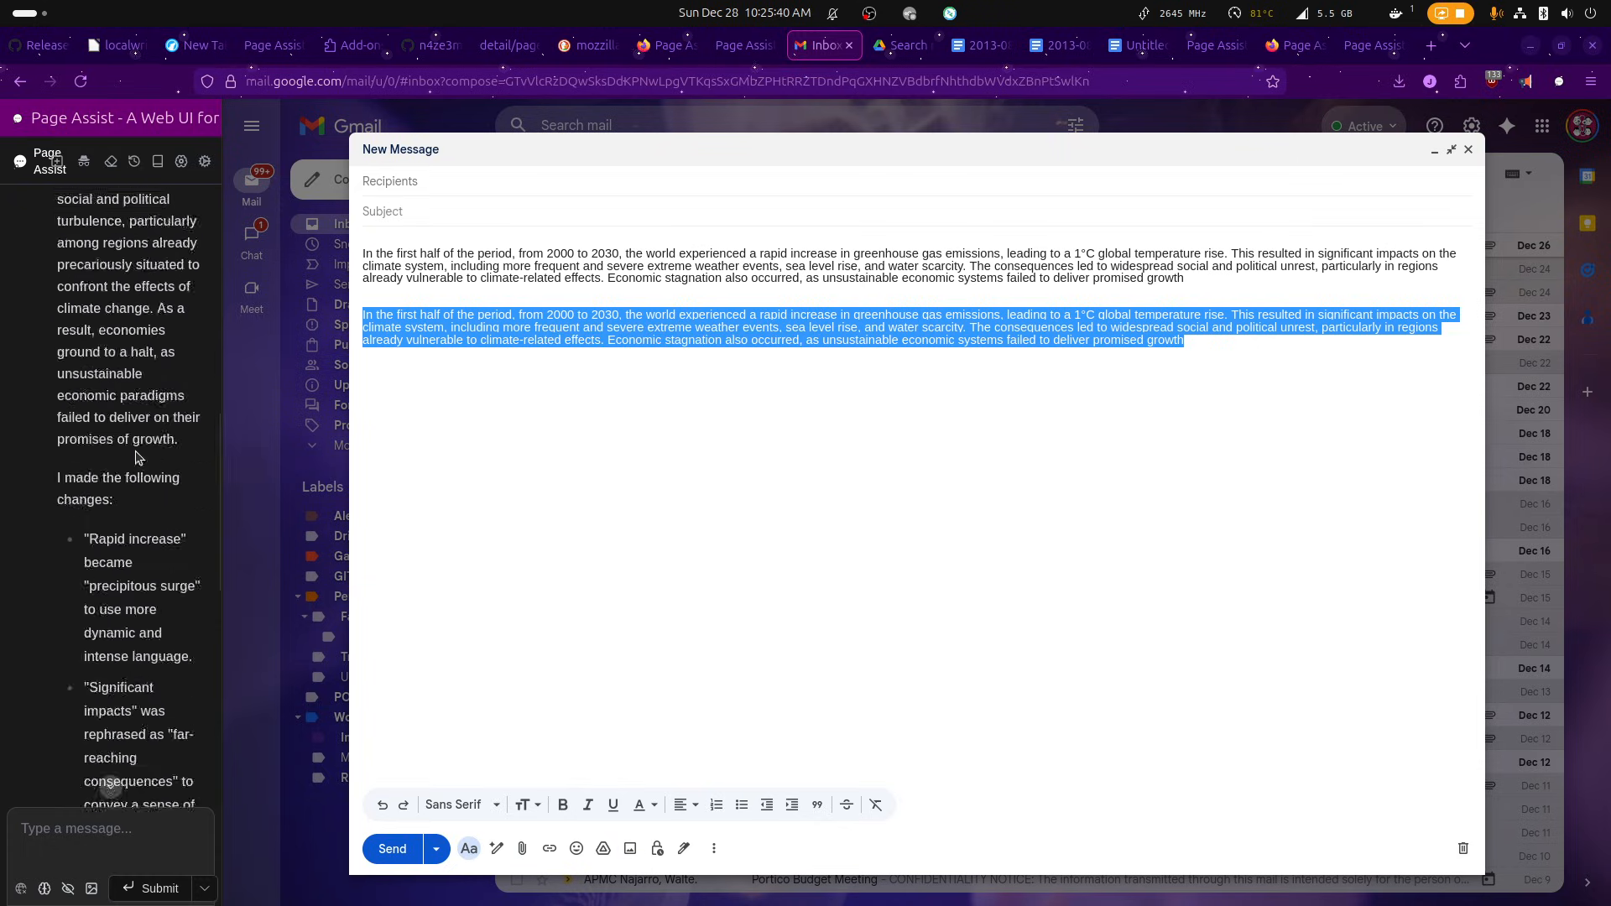
pyautogui.scroll(-3, 154, 495)
pyautogui.moveTo(193, 610); pyautogui.dragTo(61, 321)
pyautogui.hotkey('ctrl', 'c')
pyautogui.scroll(4, 71, 514)
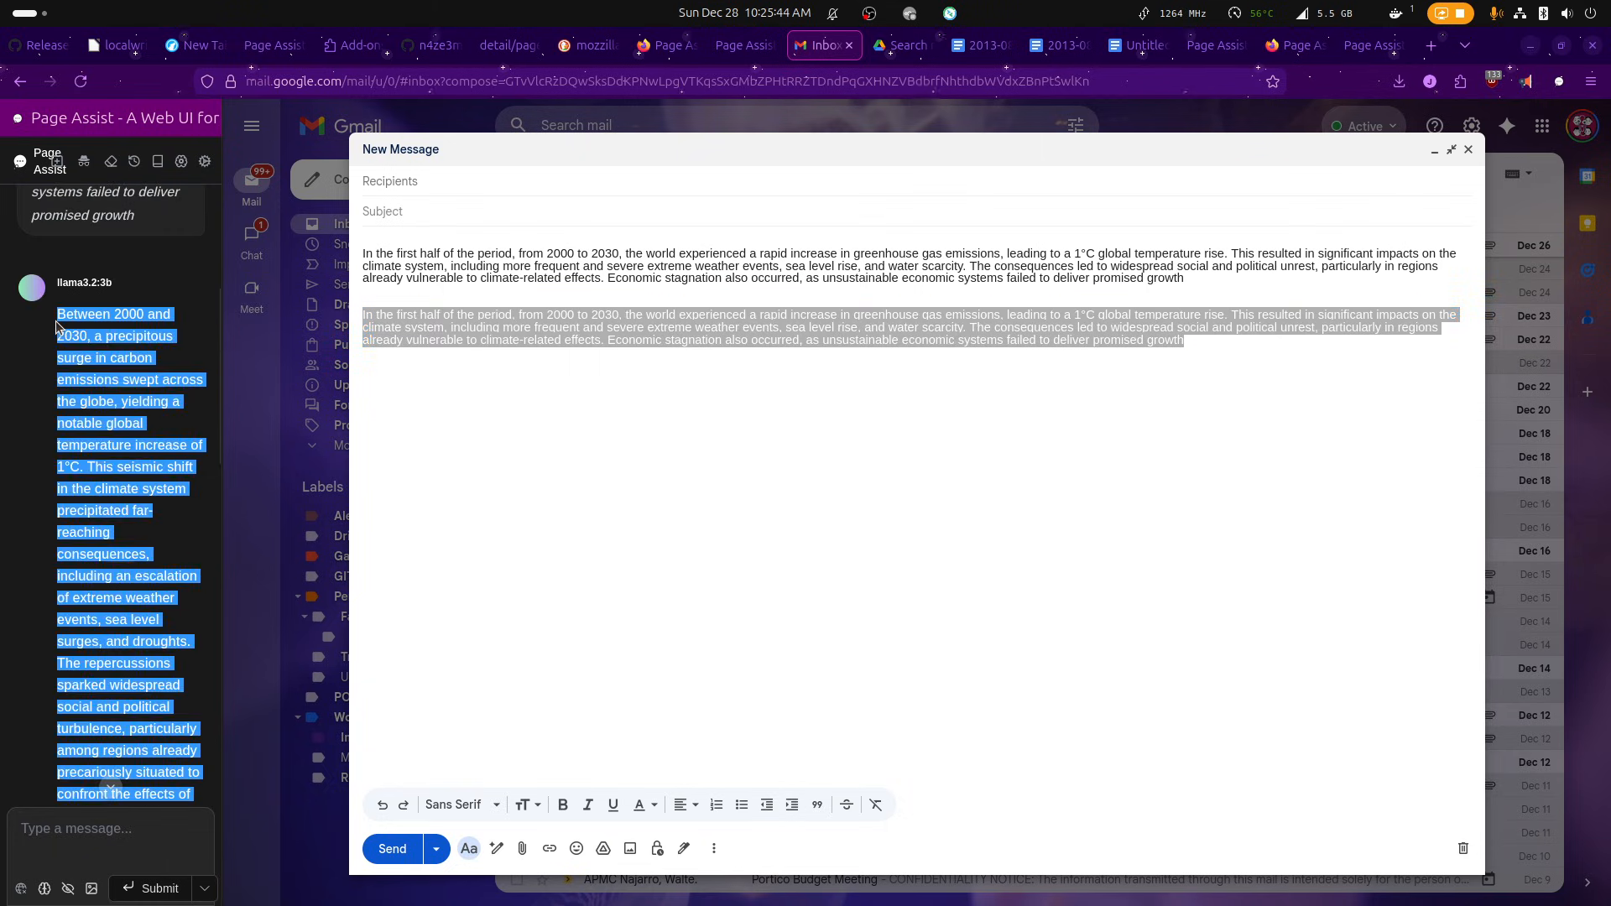
# Try to paste over the second paragraph of the message, and undo the paste.
pyautogui.click(1119, 386)
pyautogui.click(1185, 362)
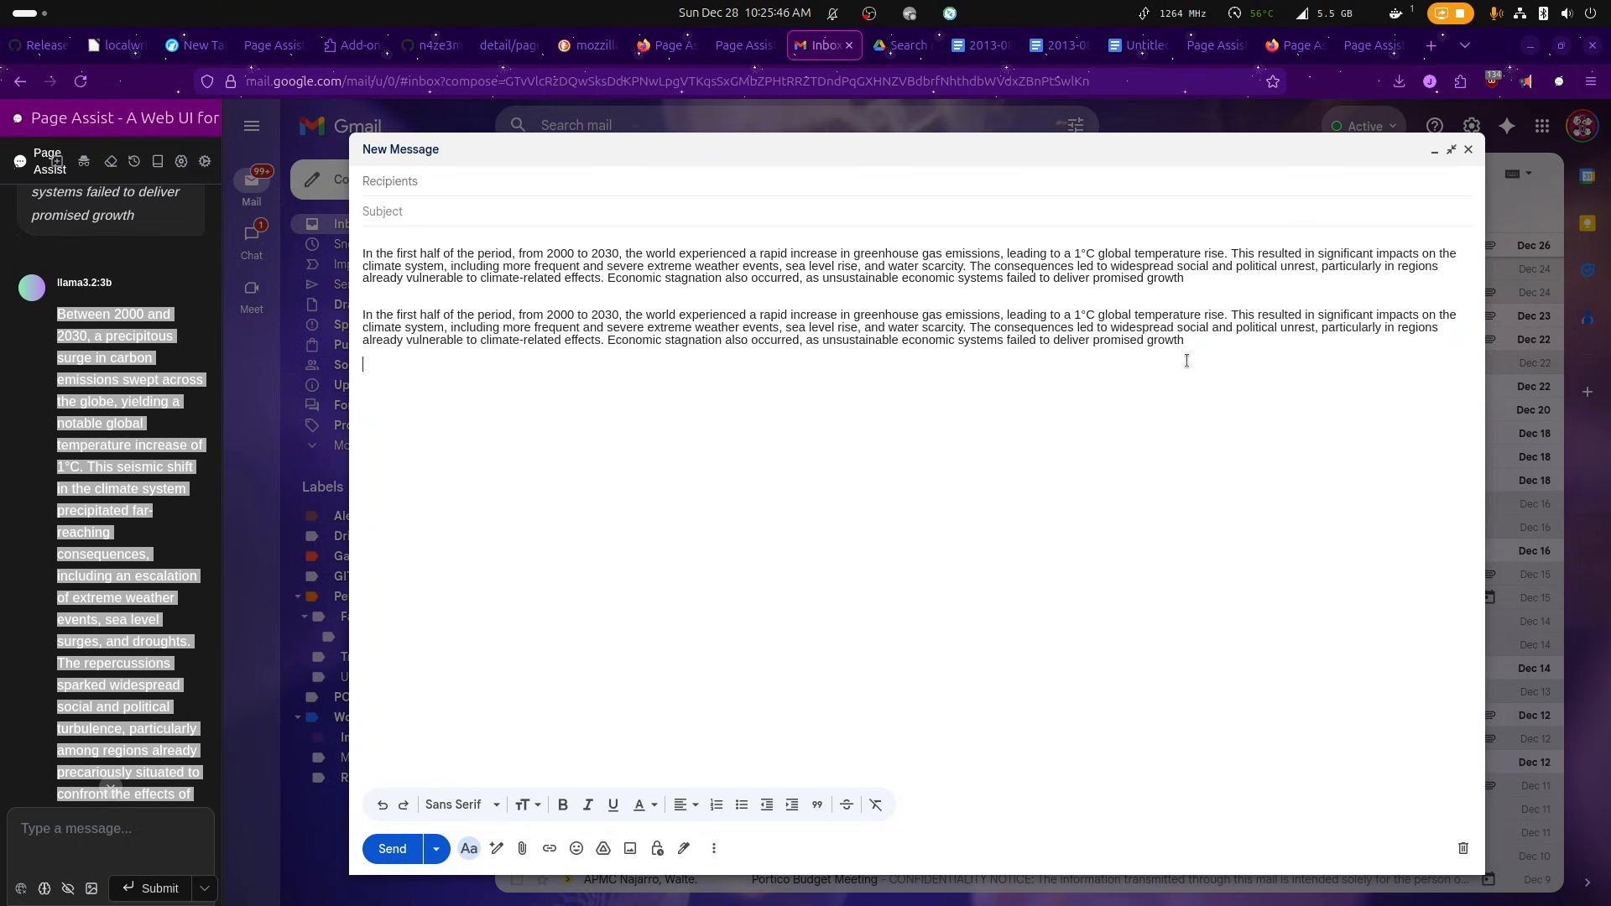
pyautogui.moveTo(1208, 340); pyautogui.dragTo(277, 287)
pyautogui.hotkey('ctrl', 'v')
pyautogui.hotkey('ctrl', 'z')
# Copy the rephrased paragraph from the Page Assist response and replace the second paragraph of the message with it.
pyautogui.rightClick(170, 338)
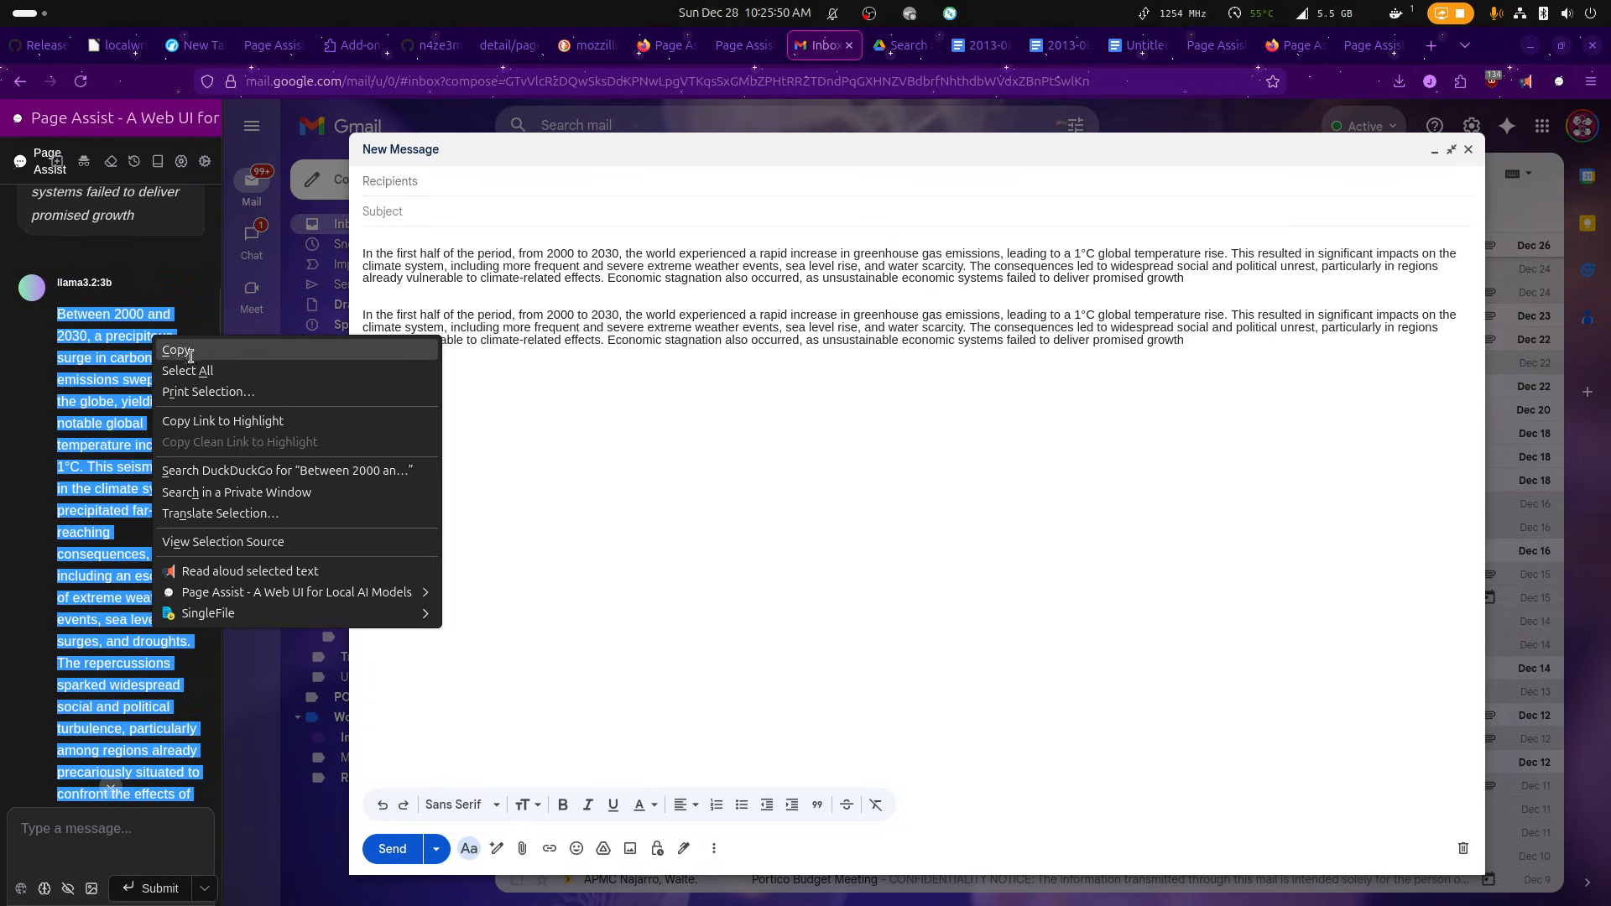
pyautogui.click(1223, 399)
pyautogui.moveTo(1187, 339); pyautogui.dragTo(359, 315)
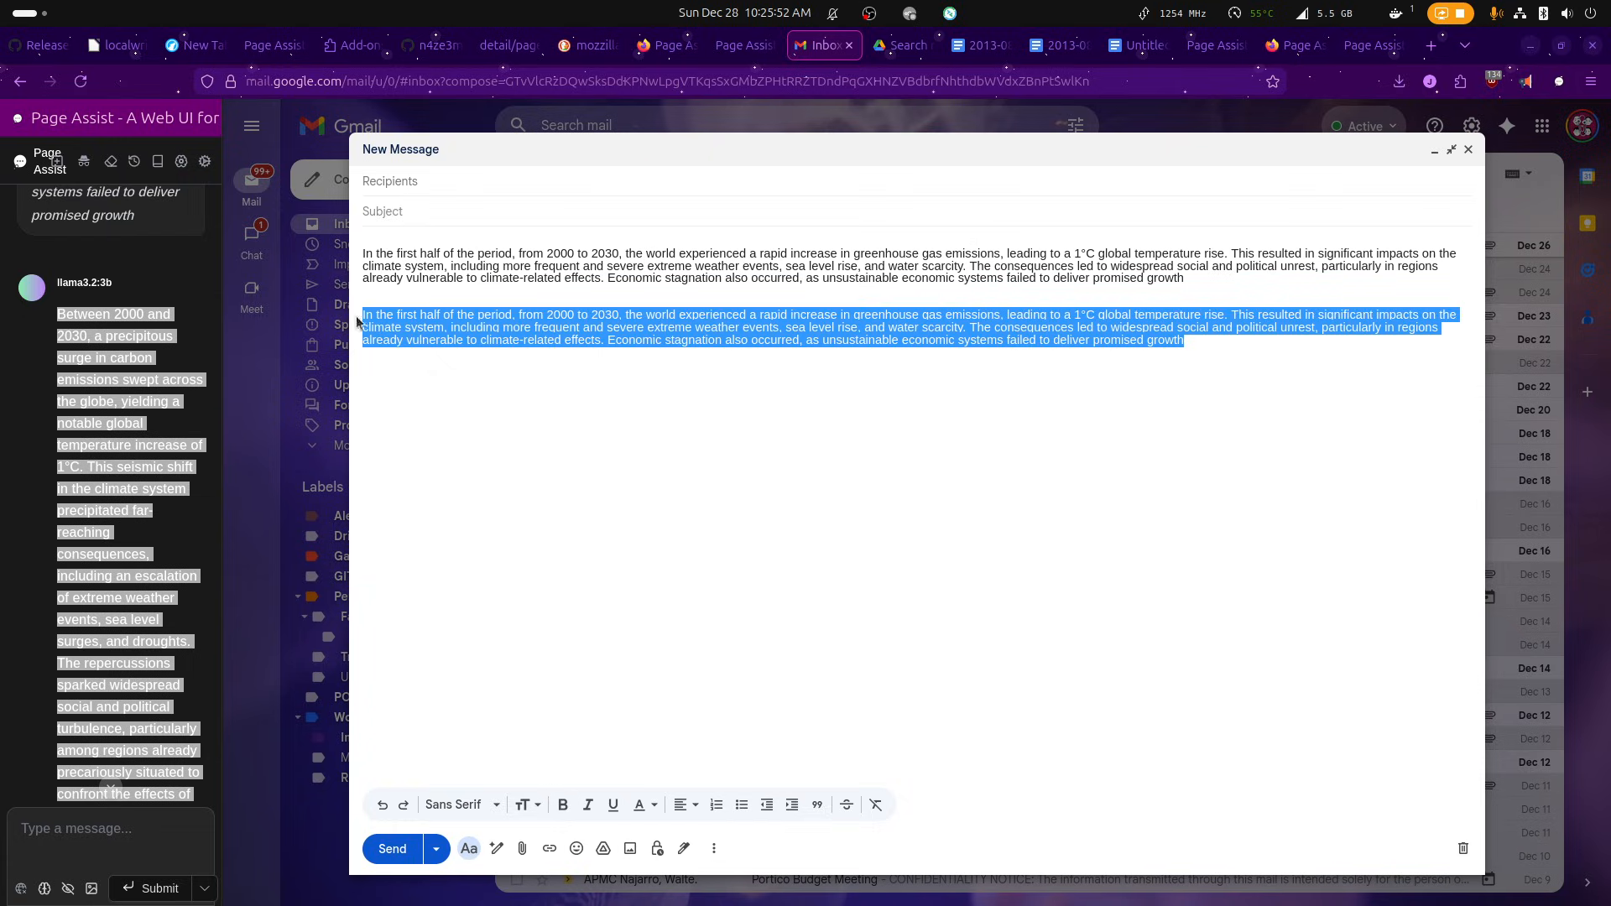
pyautogui.hotkey('ctrl', 'v')
pyautogui.hotkey('ctrl', 'z')
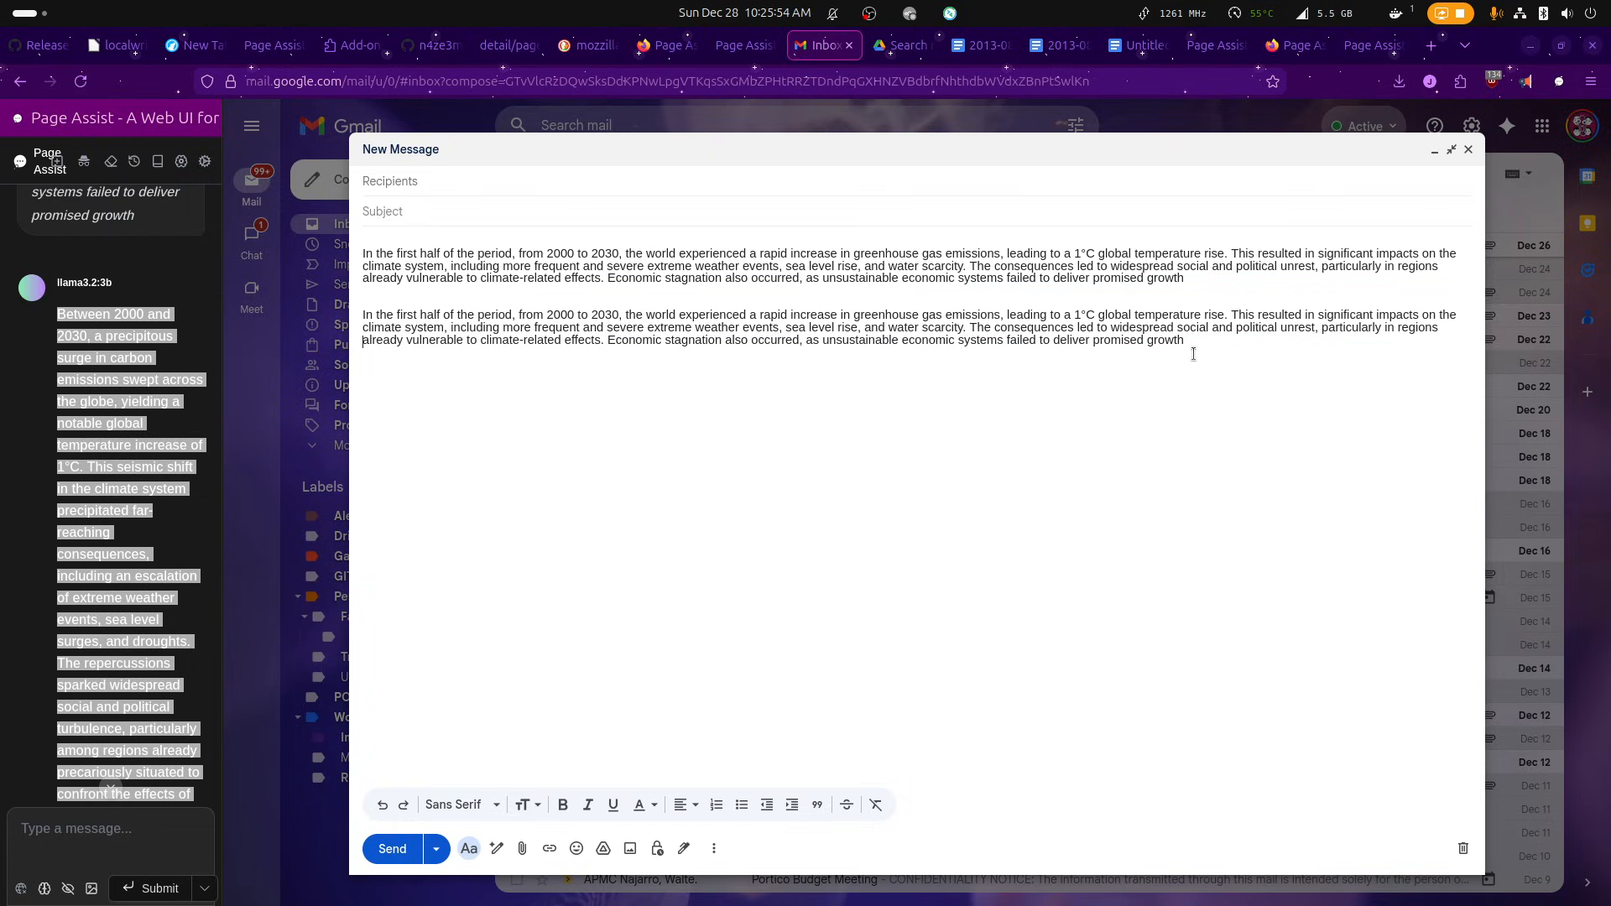
pyautogui.moveTo(1186, 341); pyautogui.dragTo(317, 296)
pyautogui.hotkey('ctrl', 'v')
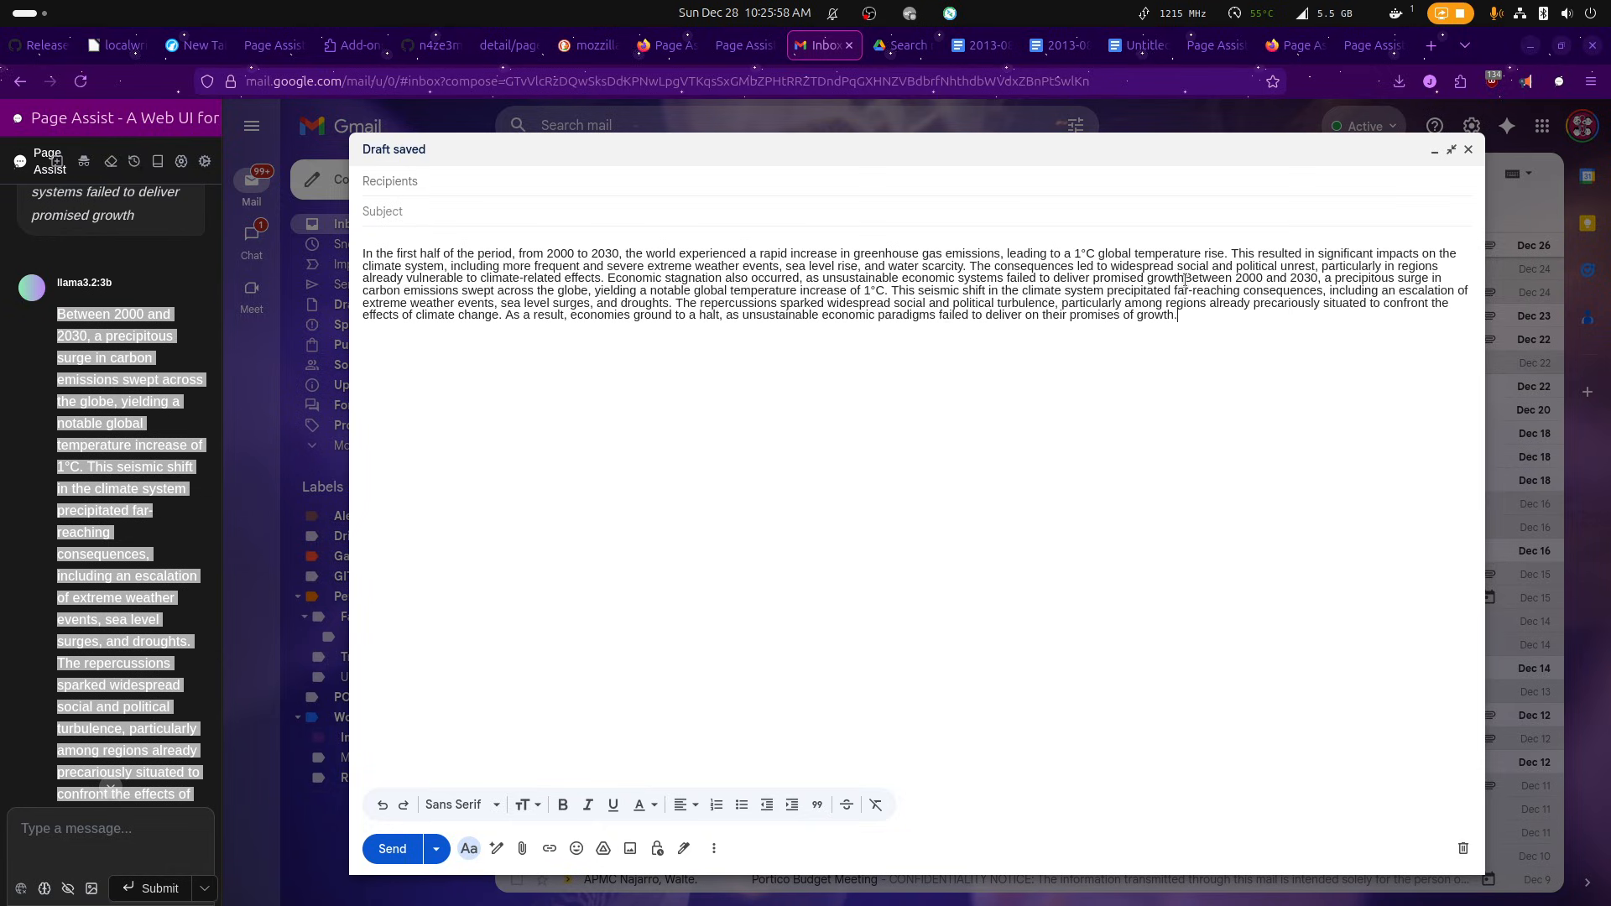
# Undo the replacement of the second paragraph, then paste the rephrased paragraph below it in the message and highlight it.
pyautogui.hotkey('ctrl', 'z')
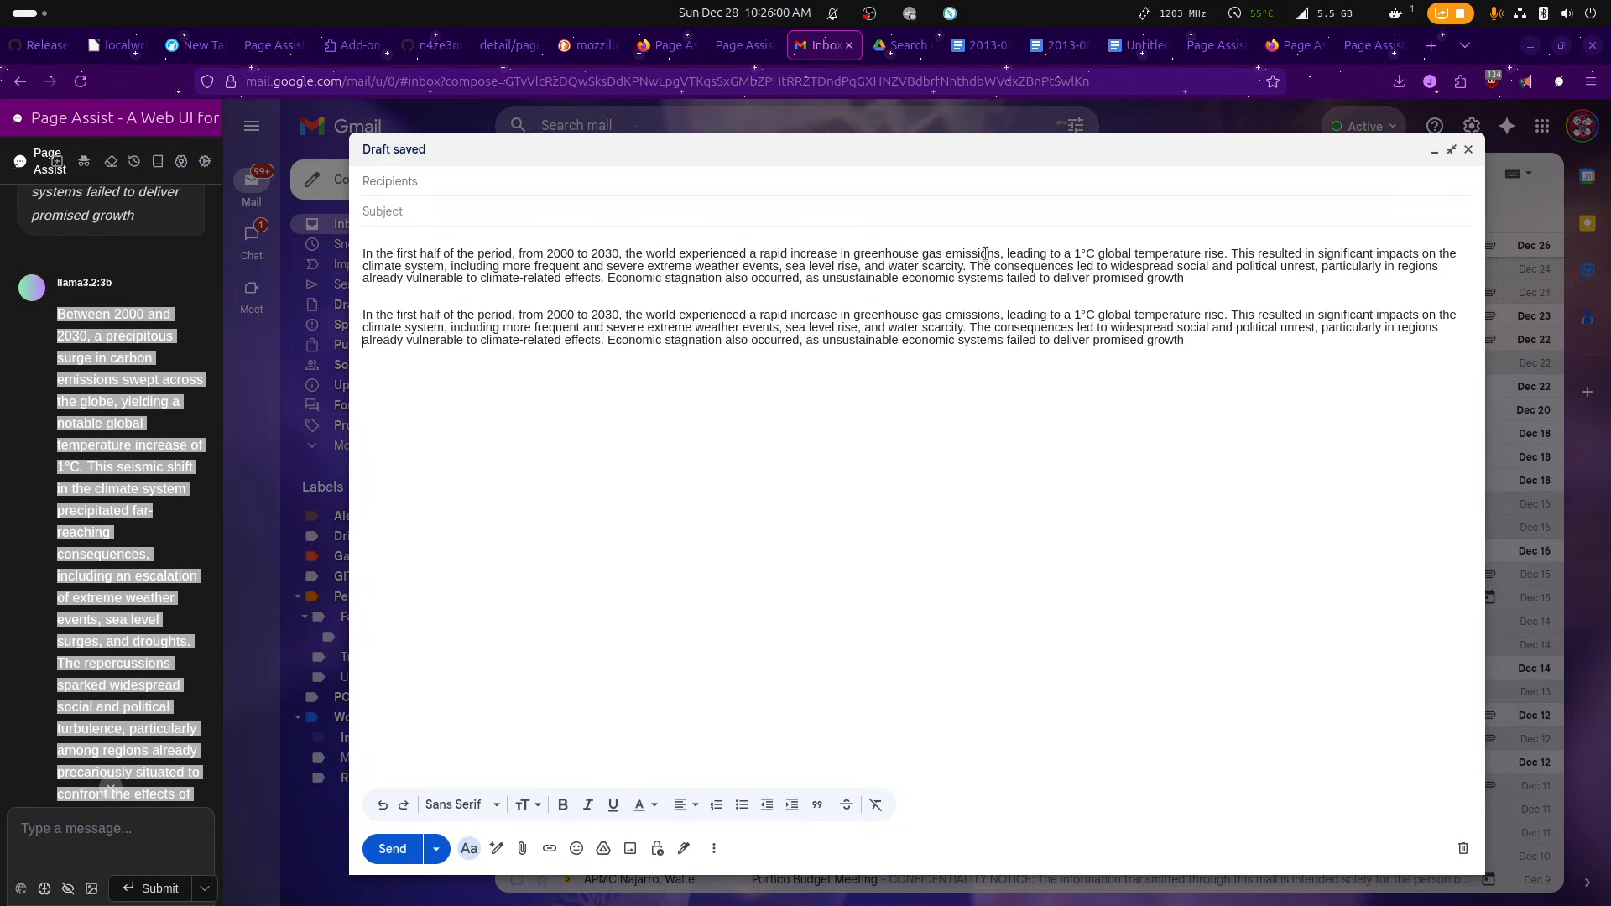
pyautogui.hotkey('ctrl', 'v')
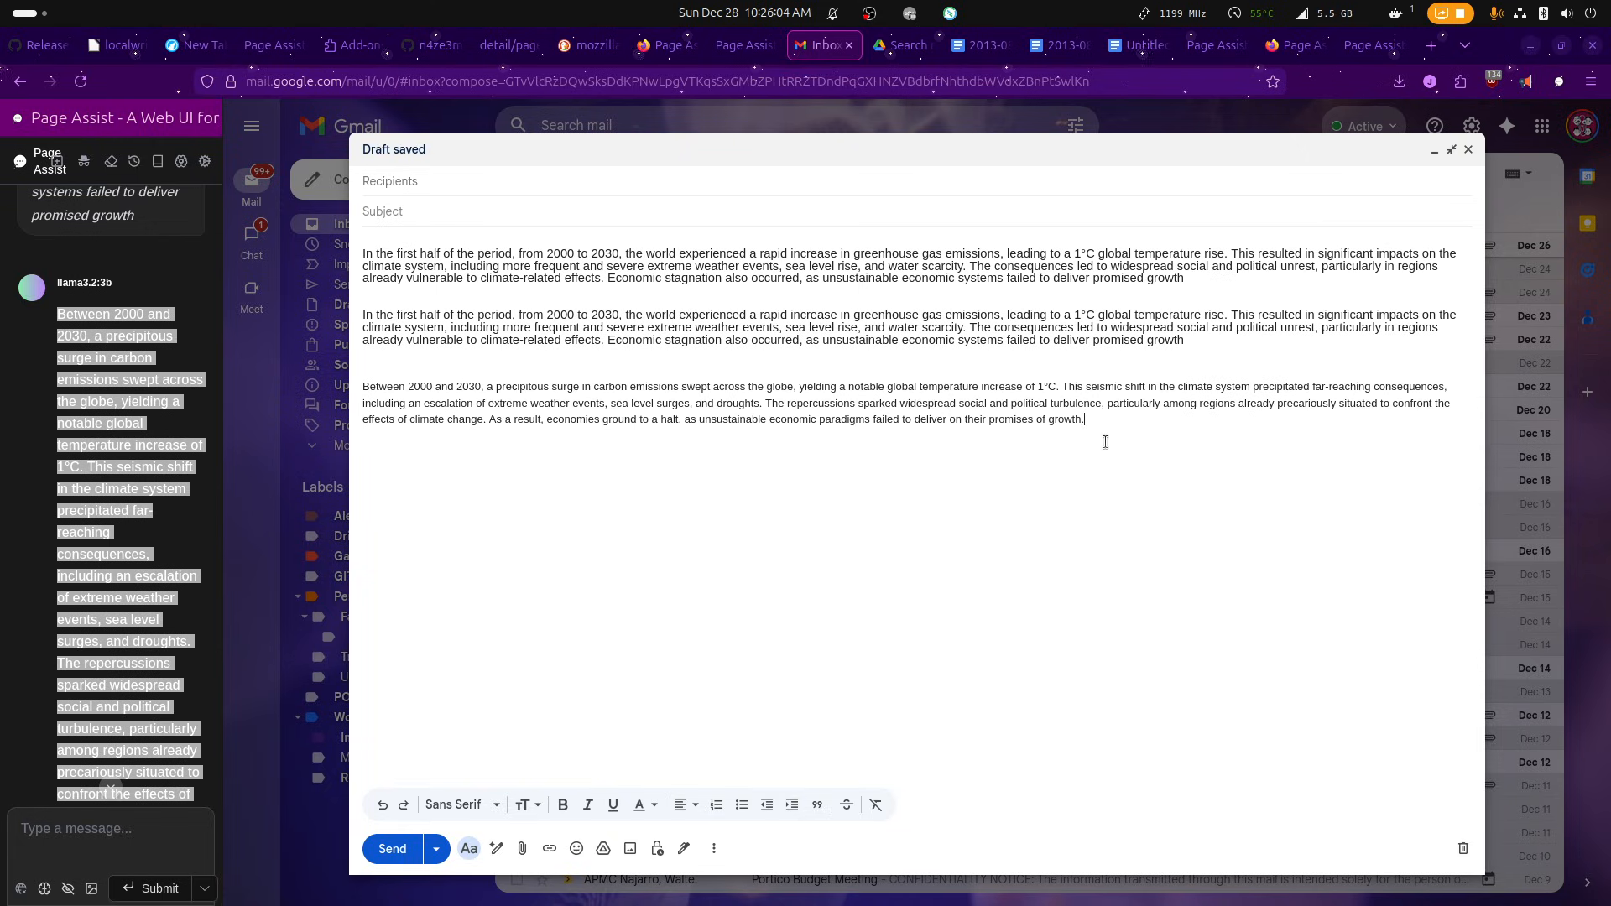
pyautogui.moveTo(384, 446); pyautogui.dragTo(303, 389)
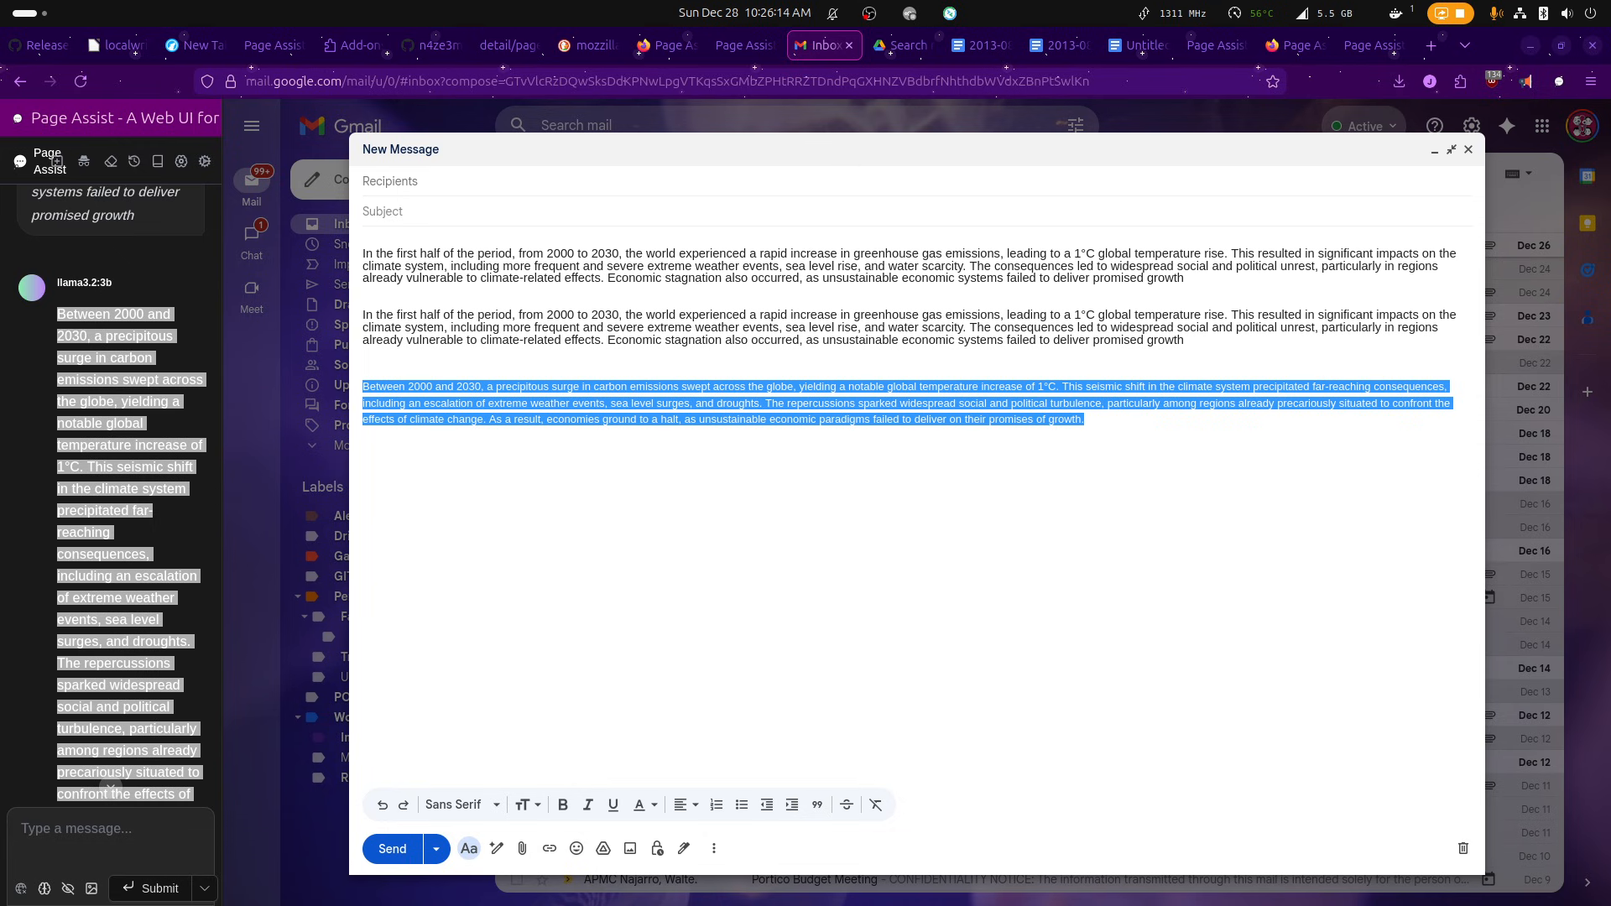
# Copy the misspelled third paragraph from LibreOffice Writer, paste it at the end of the Gmail message and select it there.
pyautogui.hotkey('alt', 'Tab')
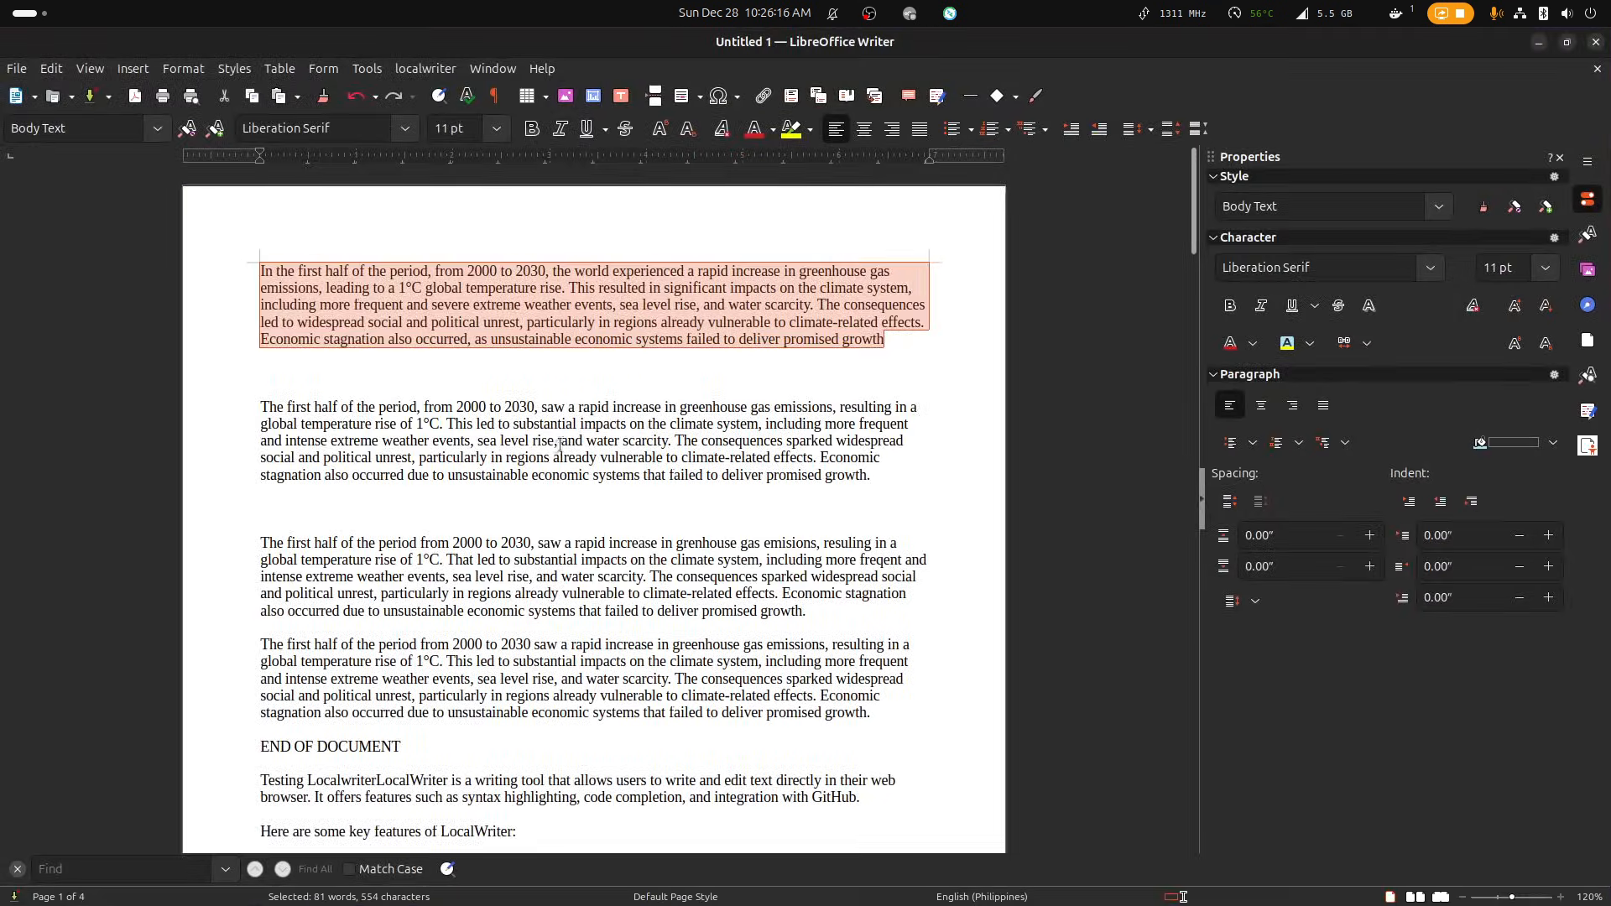
pyautogui.click(649, 432)
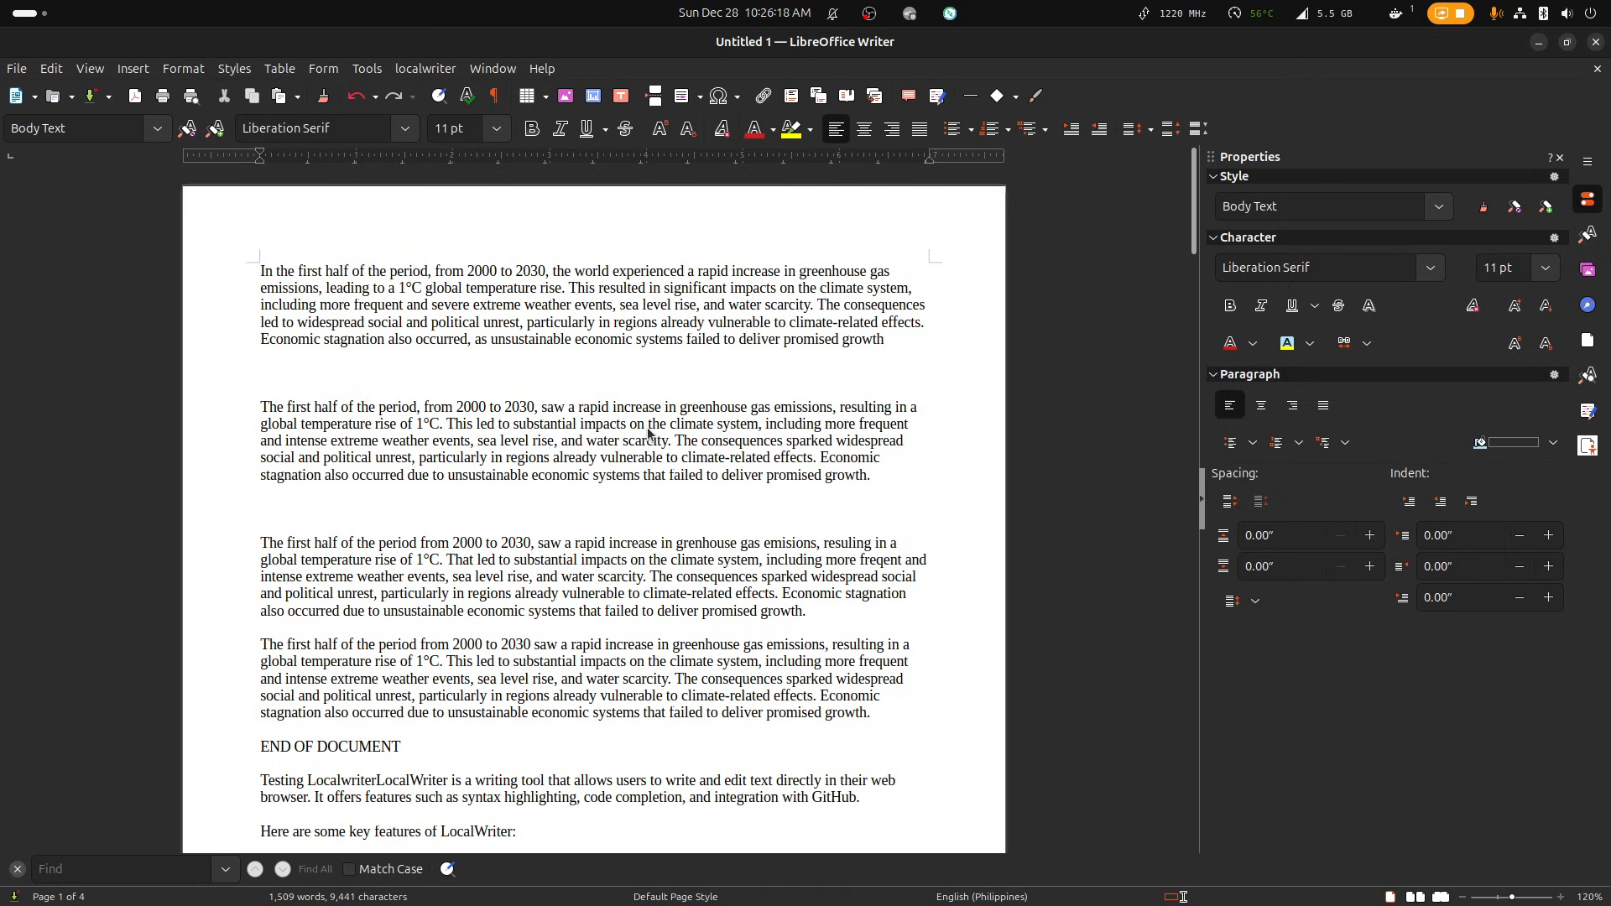
pyautogui.moveTo(839, 630); pyautogui.dragTo(139, 537)
pyautogui.hotkey('ctrl', 'c')
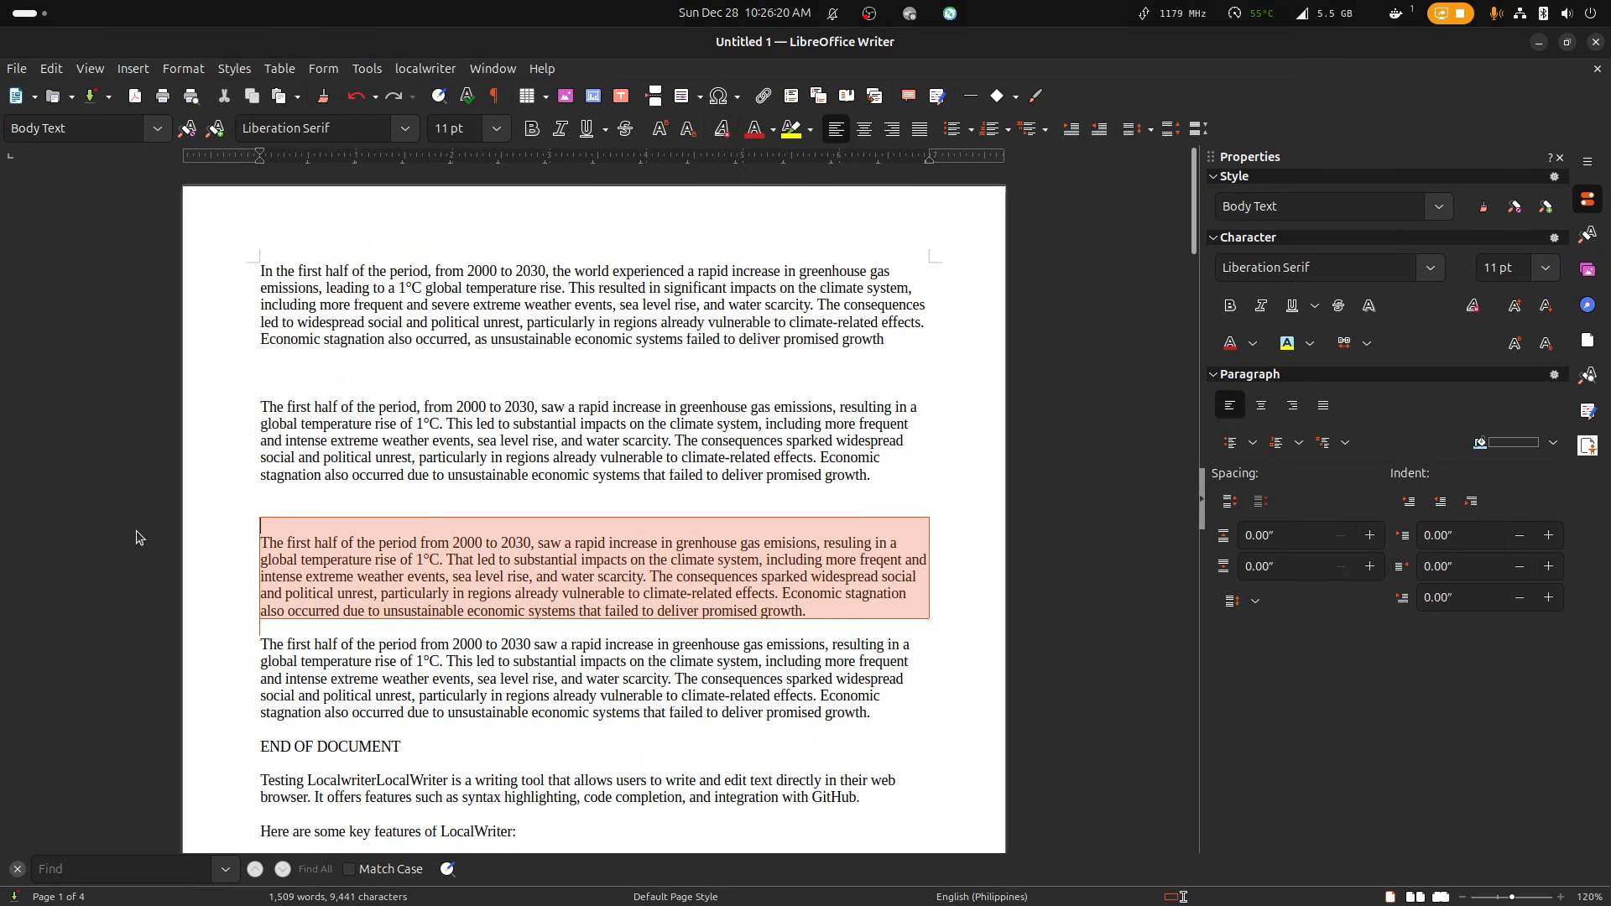
pyautogui.hotkey('alt', 'Tab')
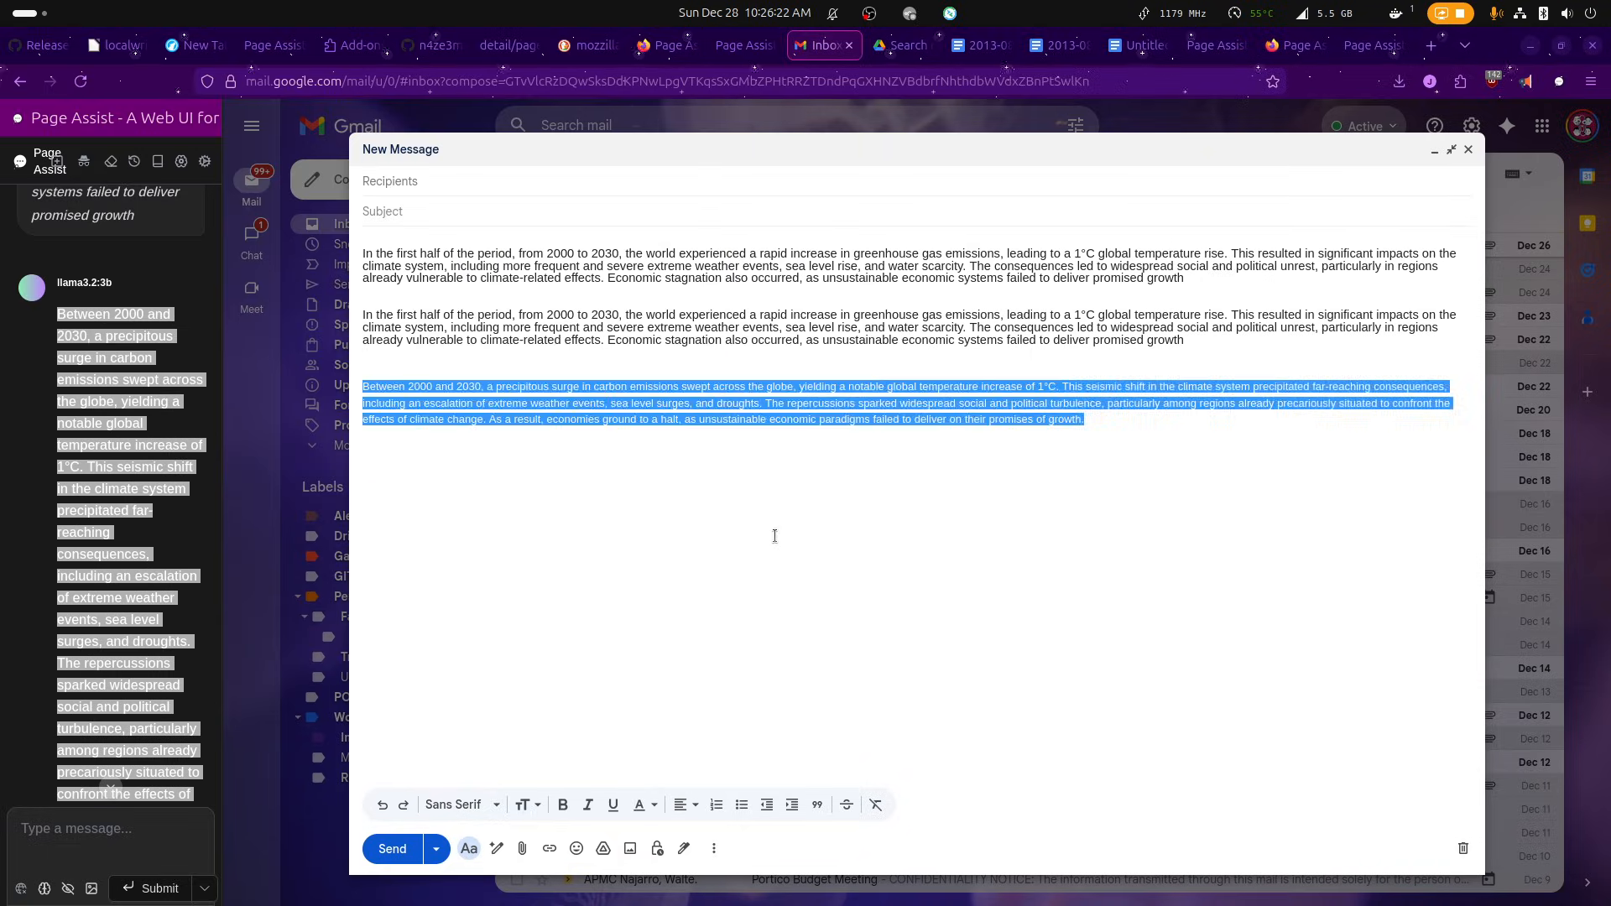
pyautogui.write('Between 2000 and 2030, a precipitous surge in carbon emissions swept across the globe, yielding a notable global temperature increase of 1°C. This seismic shift in the climate system precipitated far-reaching consequences, including an escalation of extreme weather events, sea level surges, and droughts. The repercussions sparked widespread social and political turbulence, particularly among regions already precariously situated to confront the effects of climate change. As a result, economies ground to a halt, as unsustainable economic paradigms failed to deliver on their promises of growth.')
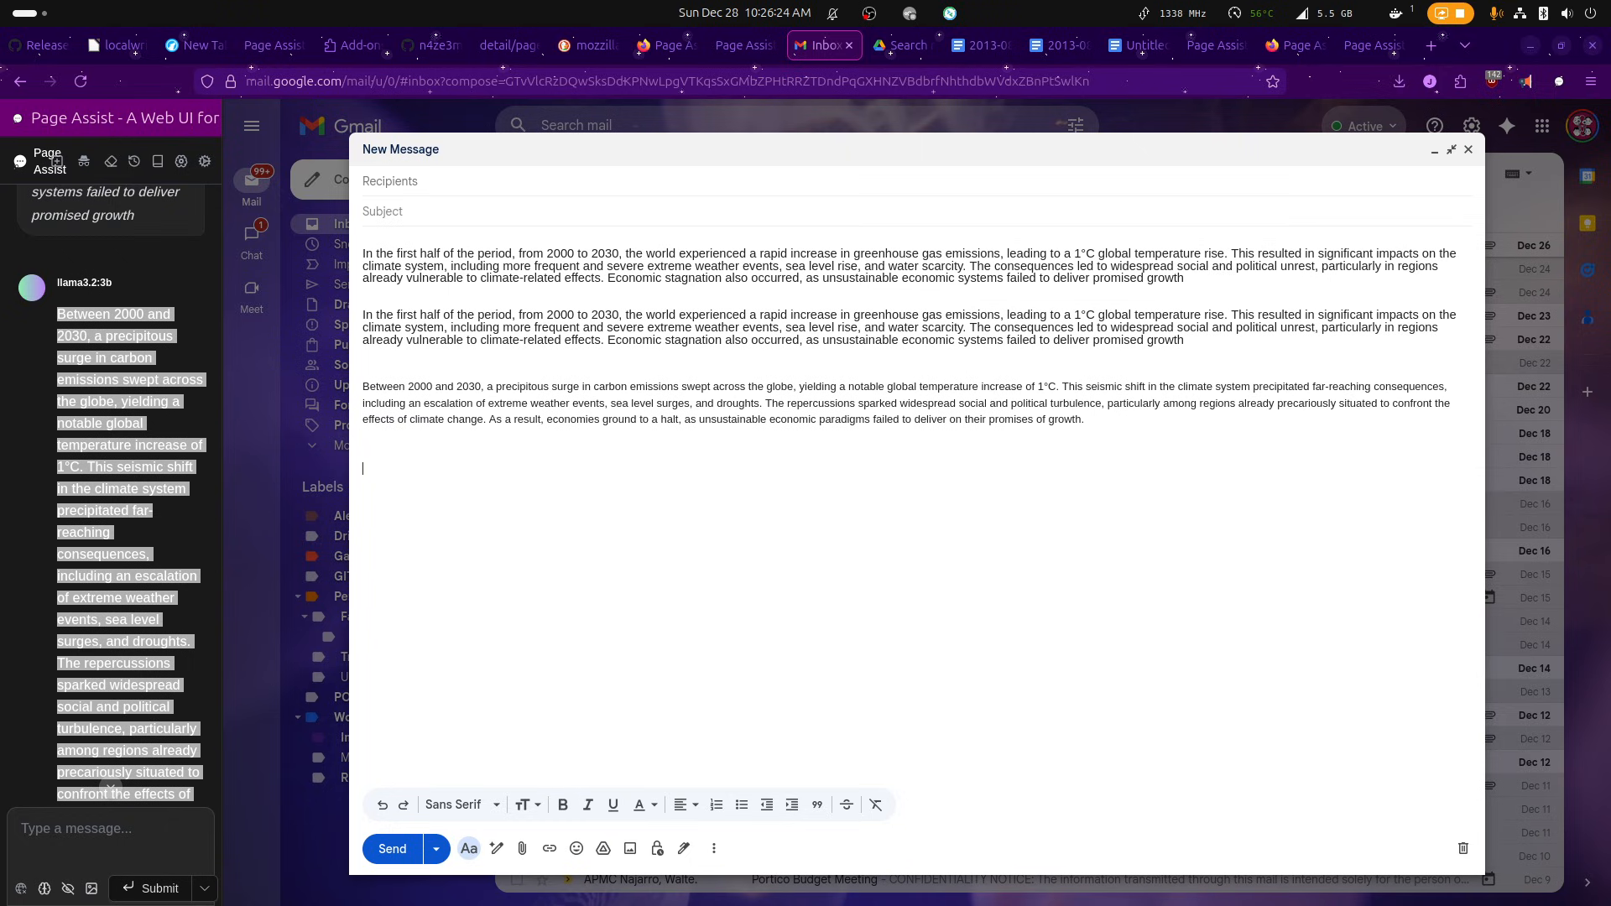
pyautogui.hotkey('ctrl', 'v')
pyautogui.moveTo(1137, 537); pyautogui.dragTo(361, 501)
pyautogui.rightClick(460, 500)
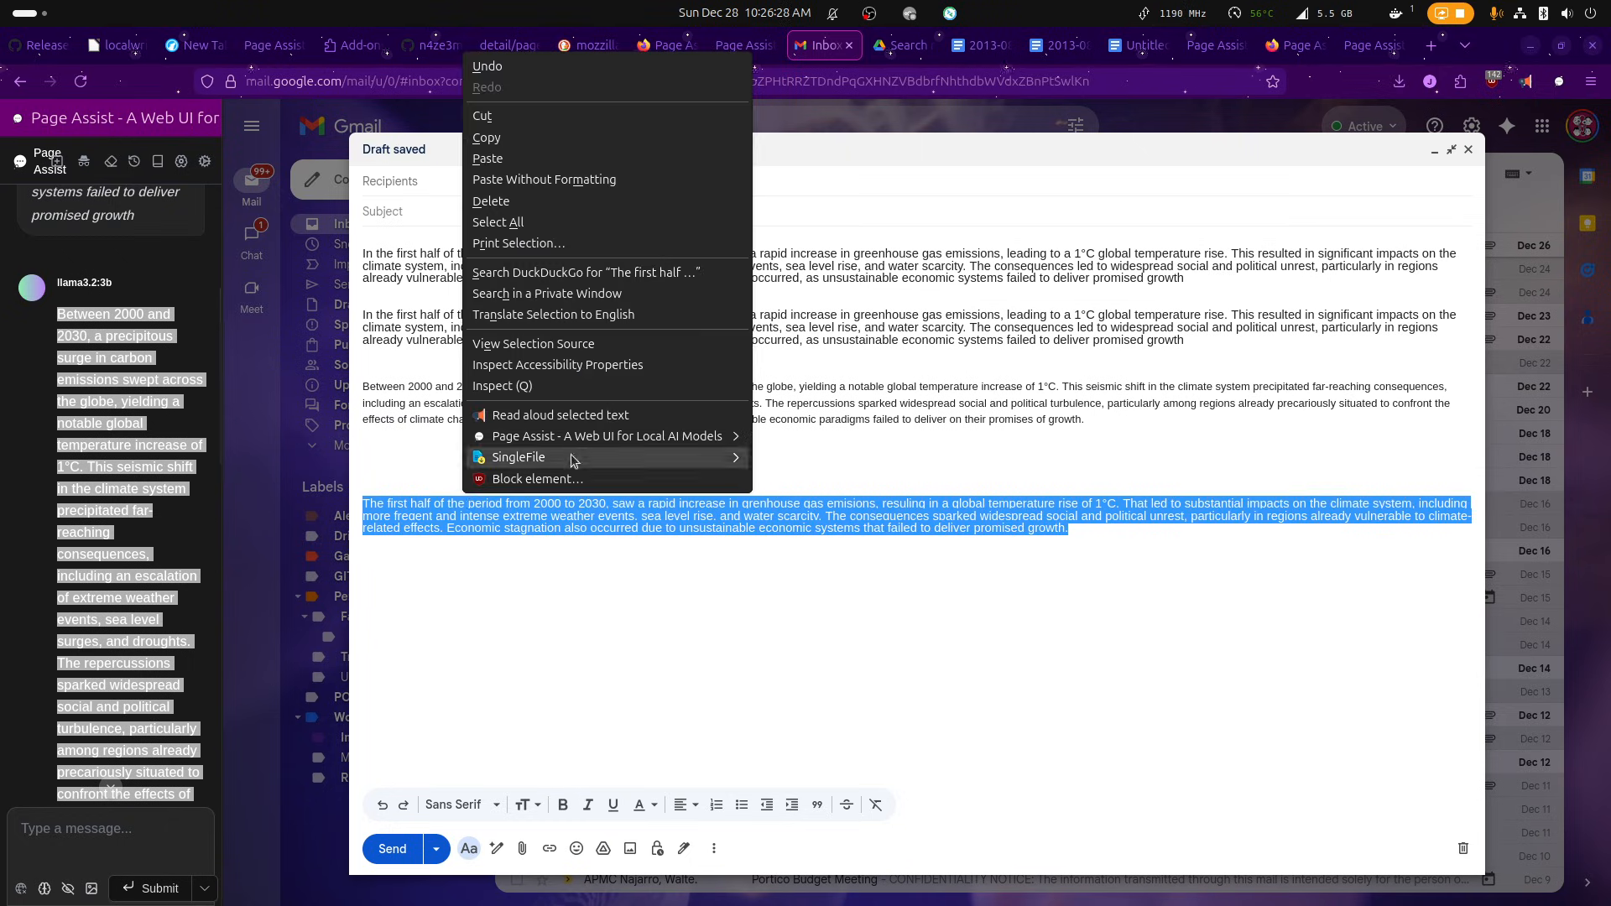
pyautogui.moveTo(575, 440)
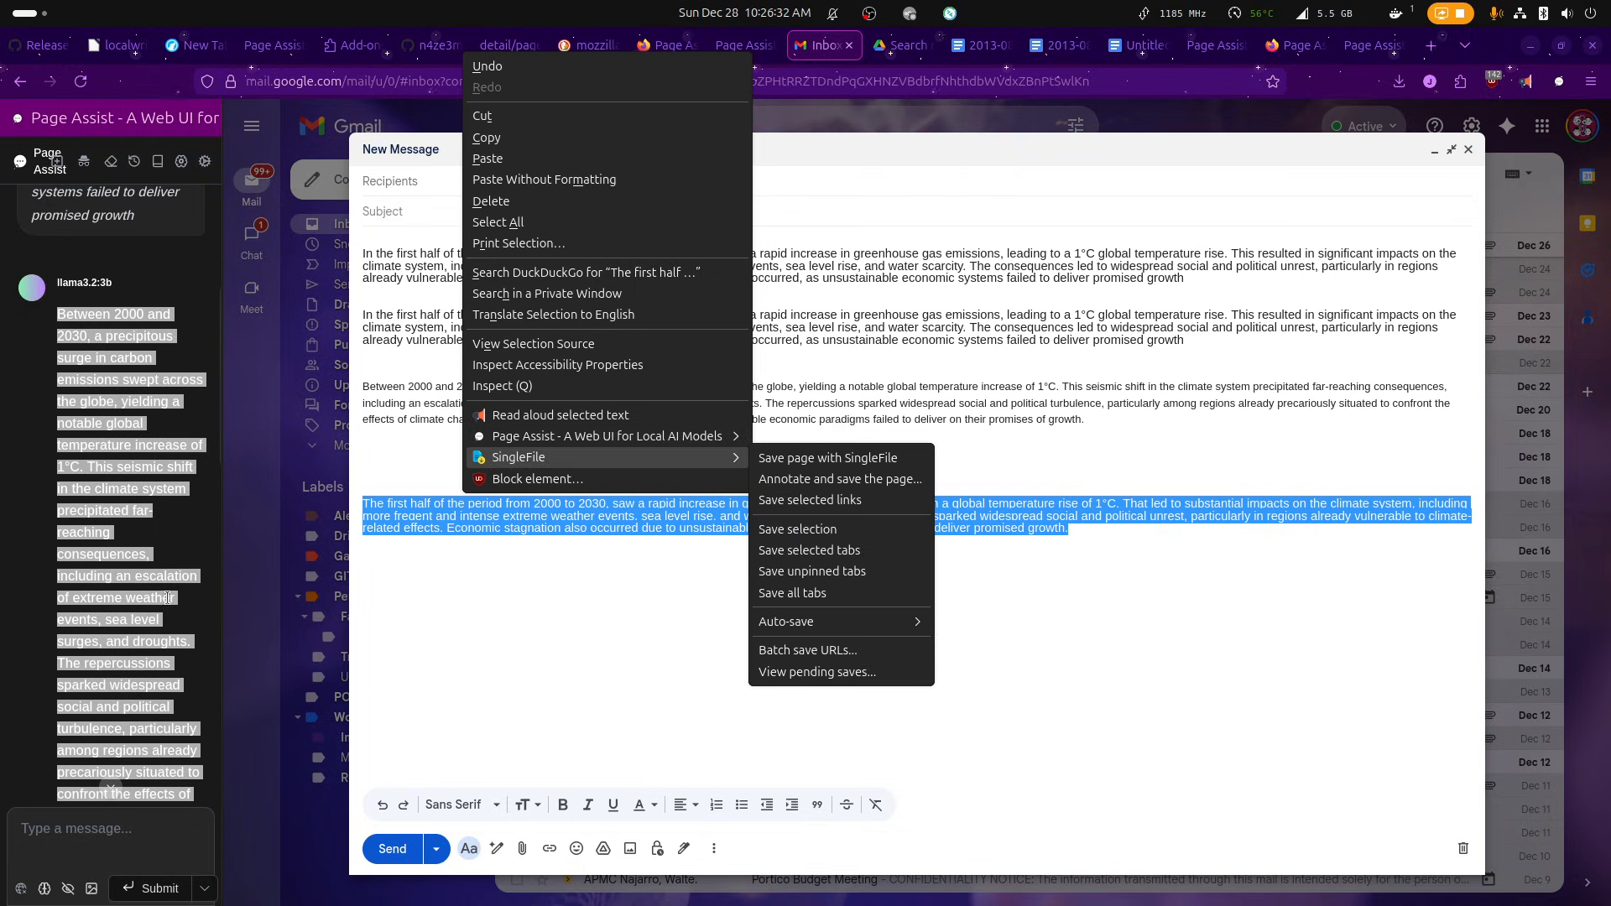
pyautogui.click(65, 797)
pyautogui.click(61, 830)
pyautogui.scroll(-10, 157, 592)
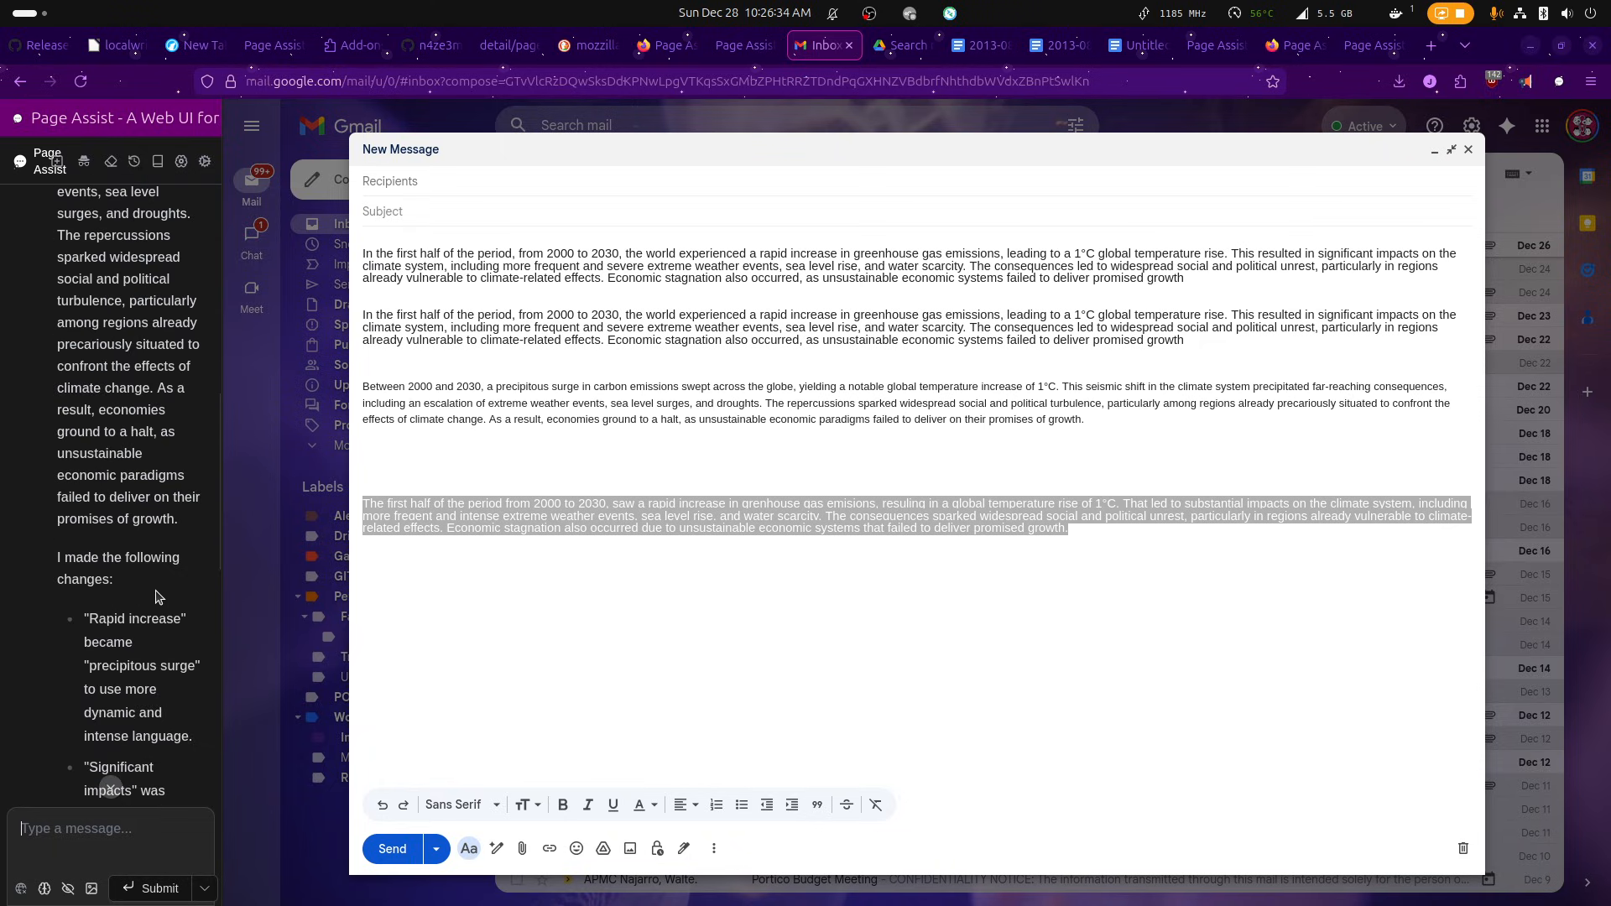
# Send Page Assist the prompt "fix the grammar and spelling:" followed by the copied misspelled paragraph.
pyautogui.rightClick(493, 504)
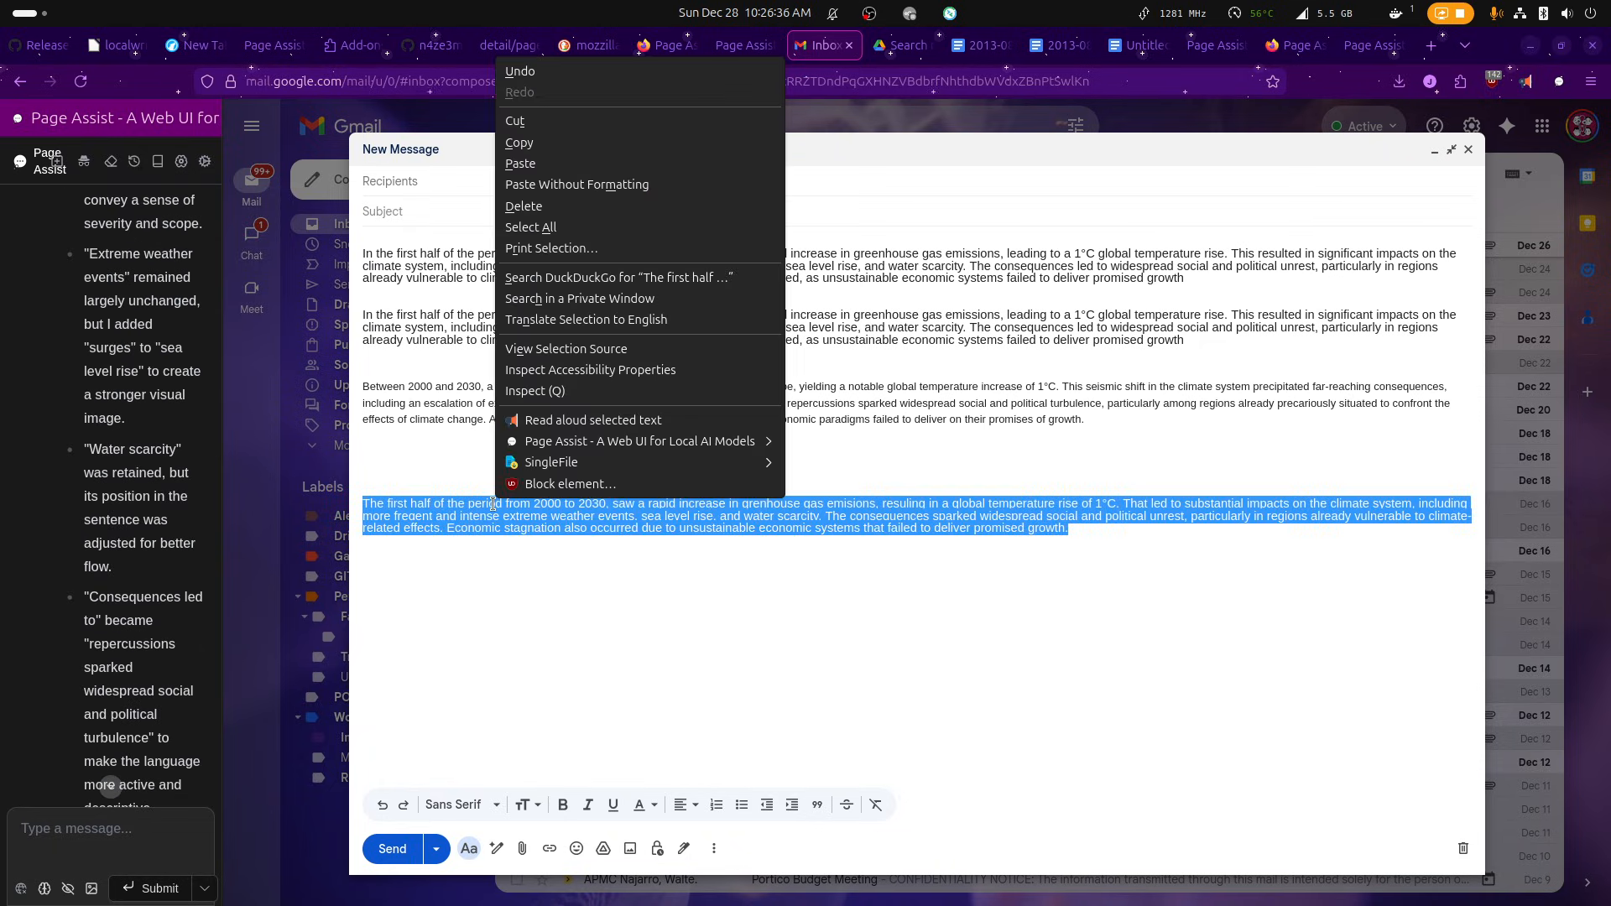
pyautogui.click(131, 825)
pyautogui.click(132, 825)
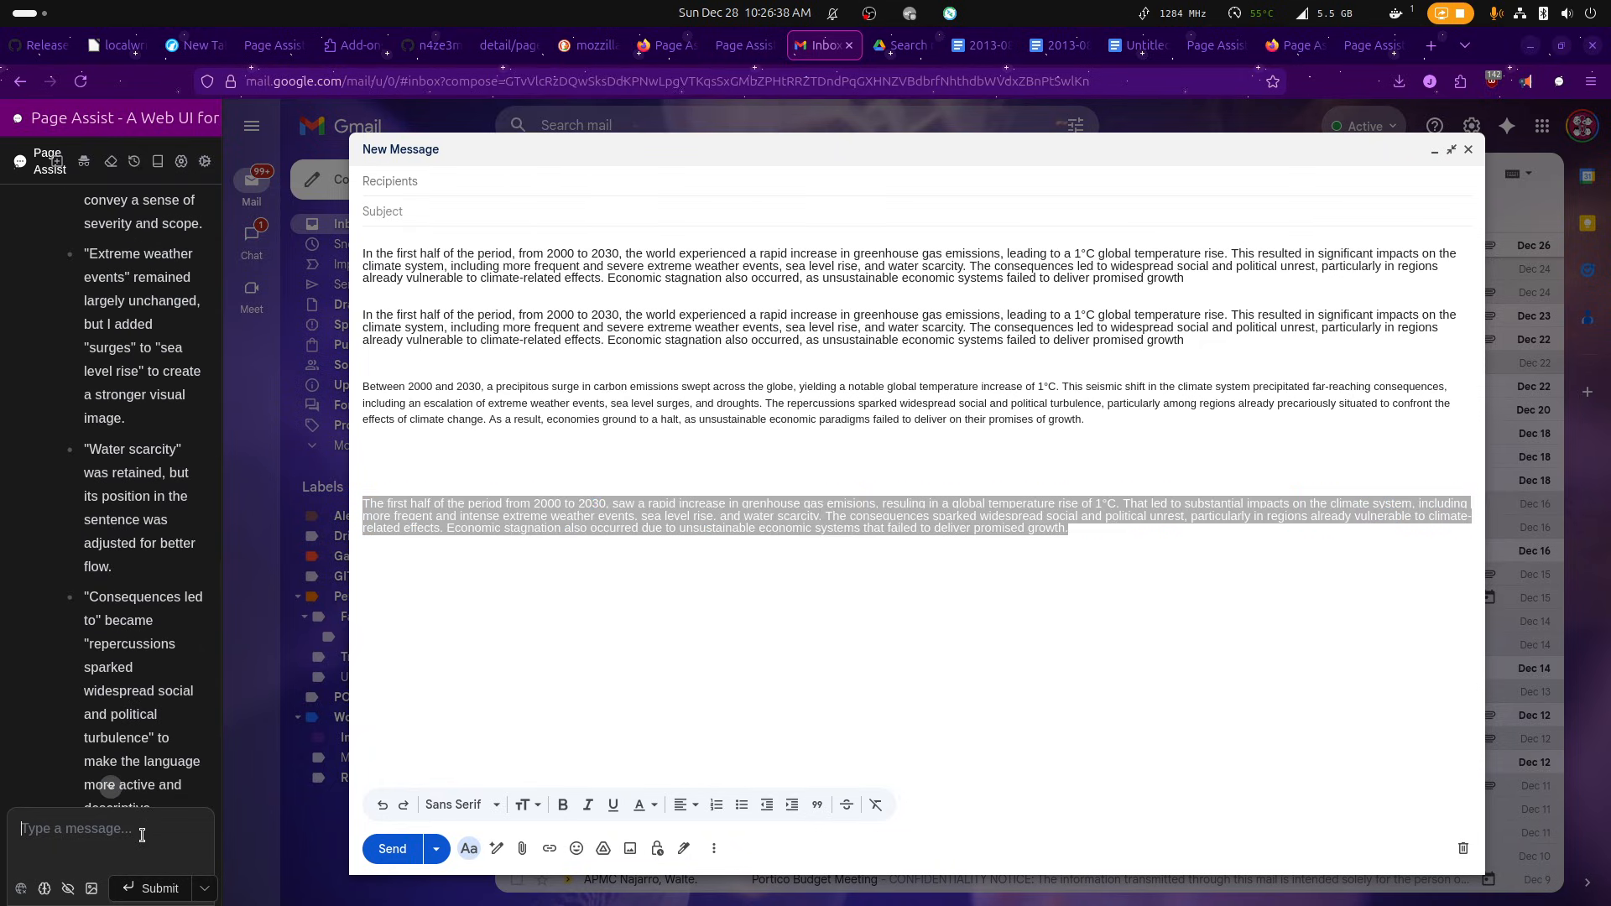
pyautogui.write('fix the grammar')
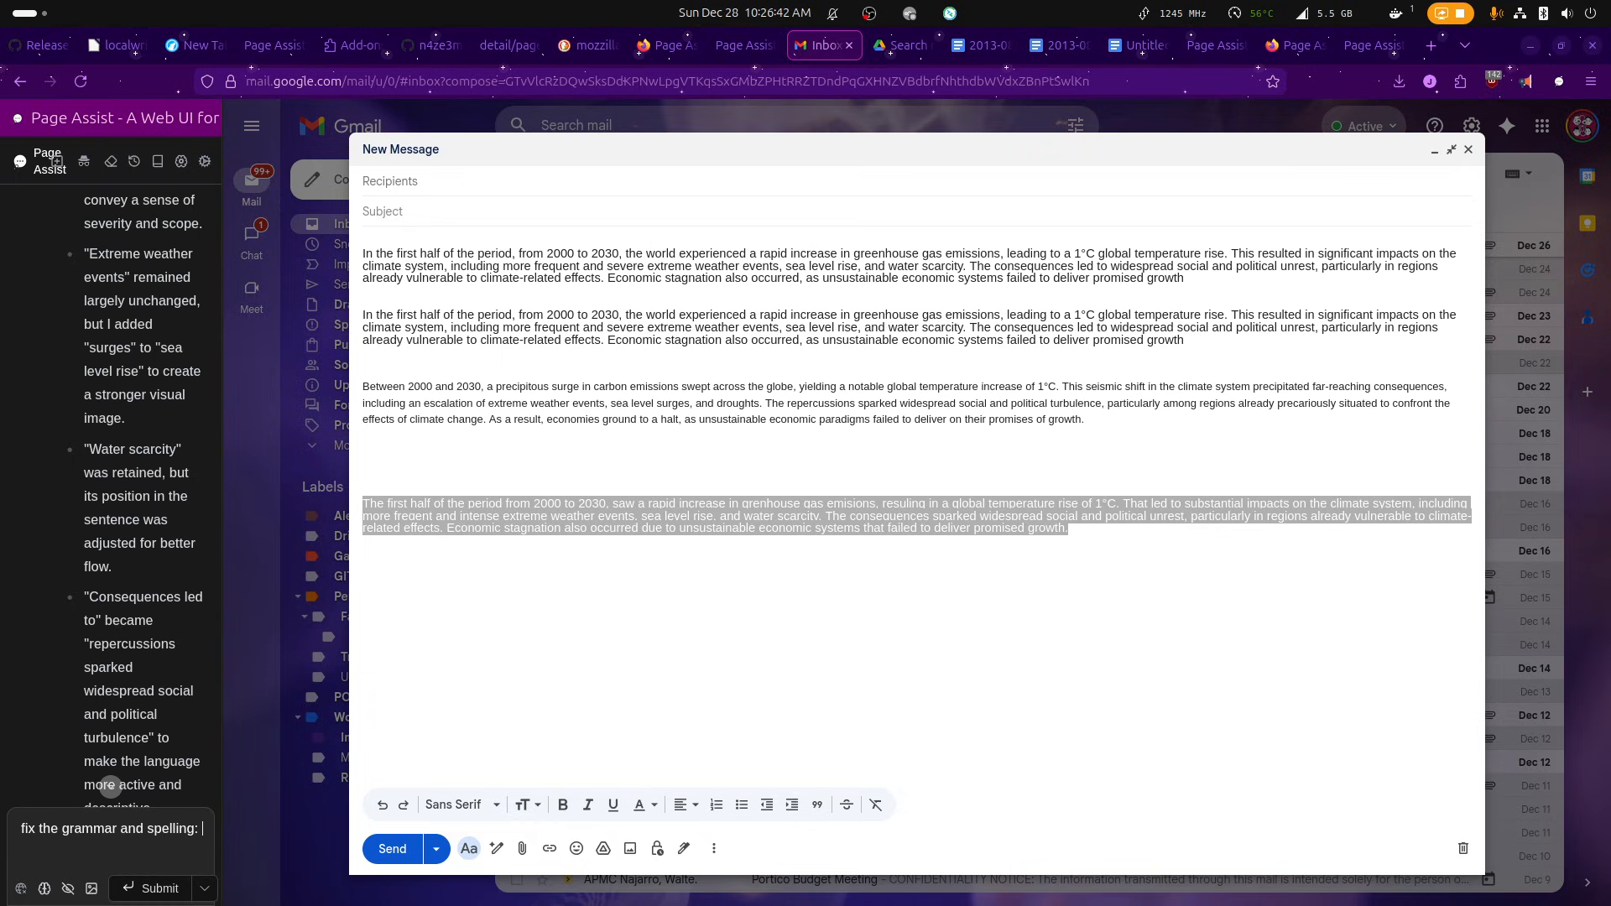
pyautogui.write(' and spelling:')
pyautogui.write('The first half of the period from 2000 to 2030, saw a rapid increase in greenhouse gas emisions, resuling in a global temperature rise of 1°C. That led to substantial impacts on the climate system, including more freqent and intense extreme weather events, sea level rise, and water scarcity. The consequences sparked widespread social and political unrest, particularly in regions already vulnerable to climate-related effects. Economic stagnation also occurred due to unsustainable economic systems that failed to deliver promised growth.')
pyautogui.press('Return')
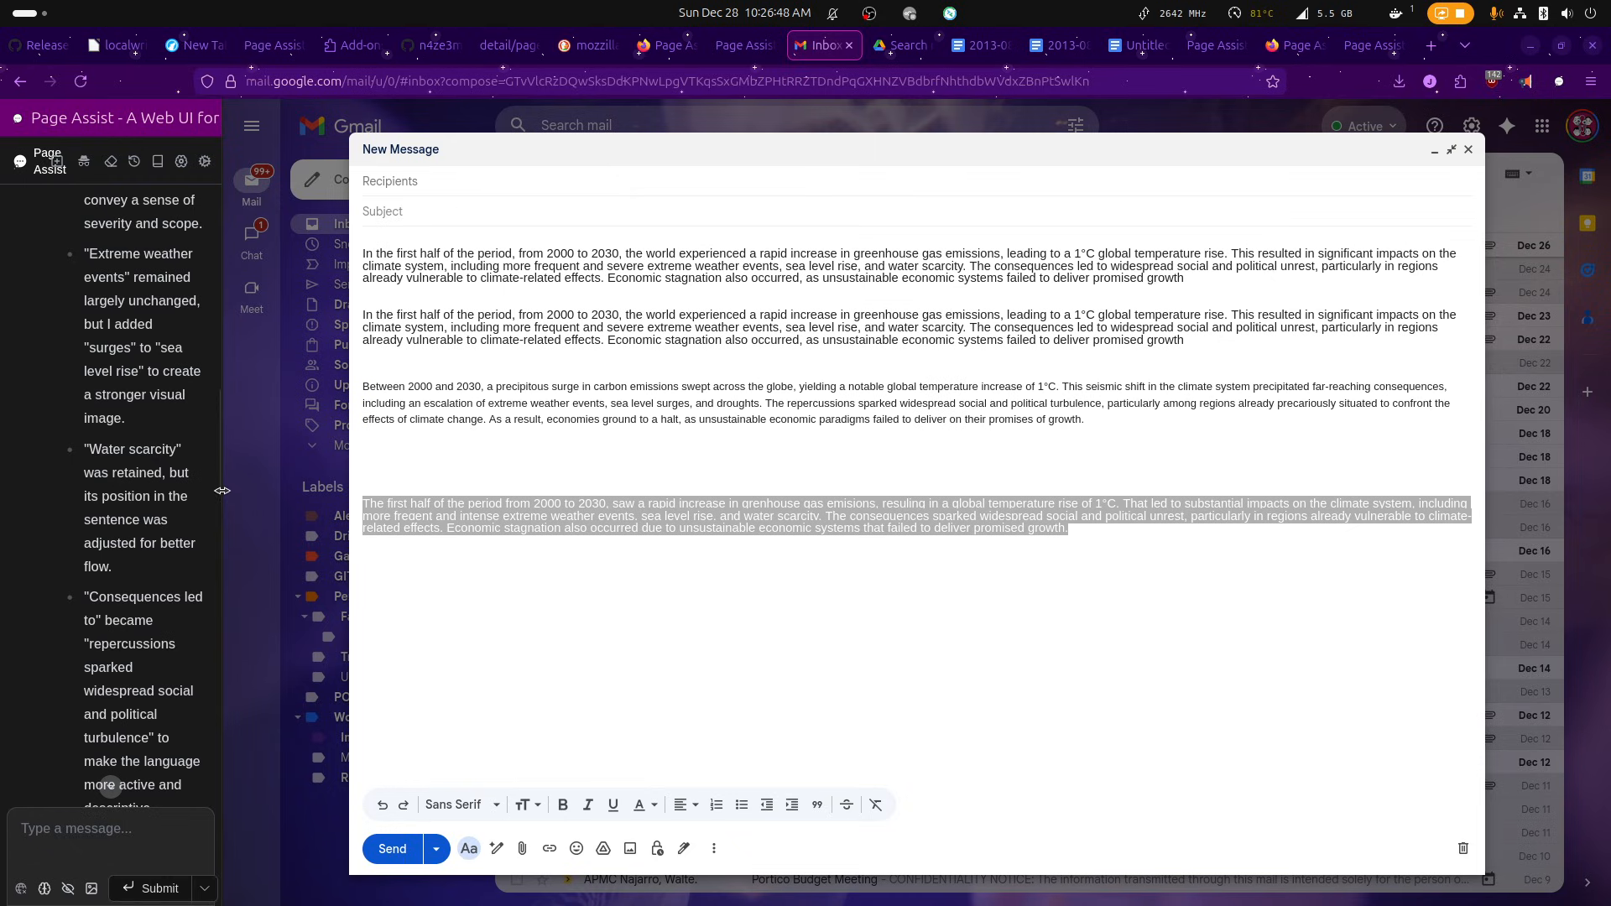
# Widen the Page Assist sidebar and review the corrected text and the list of corrected errors.
pyautogui.moveTo(222, 498); pyautogui.dragTo(479, 503)
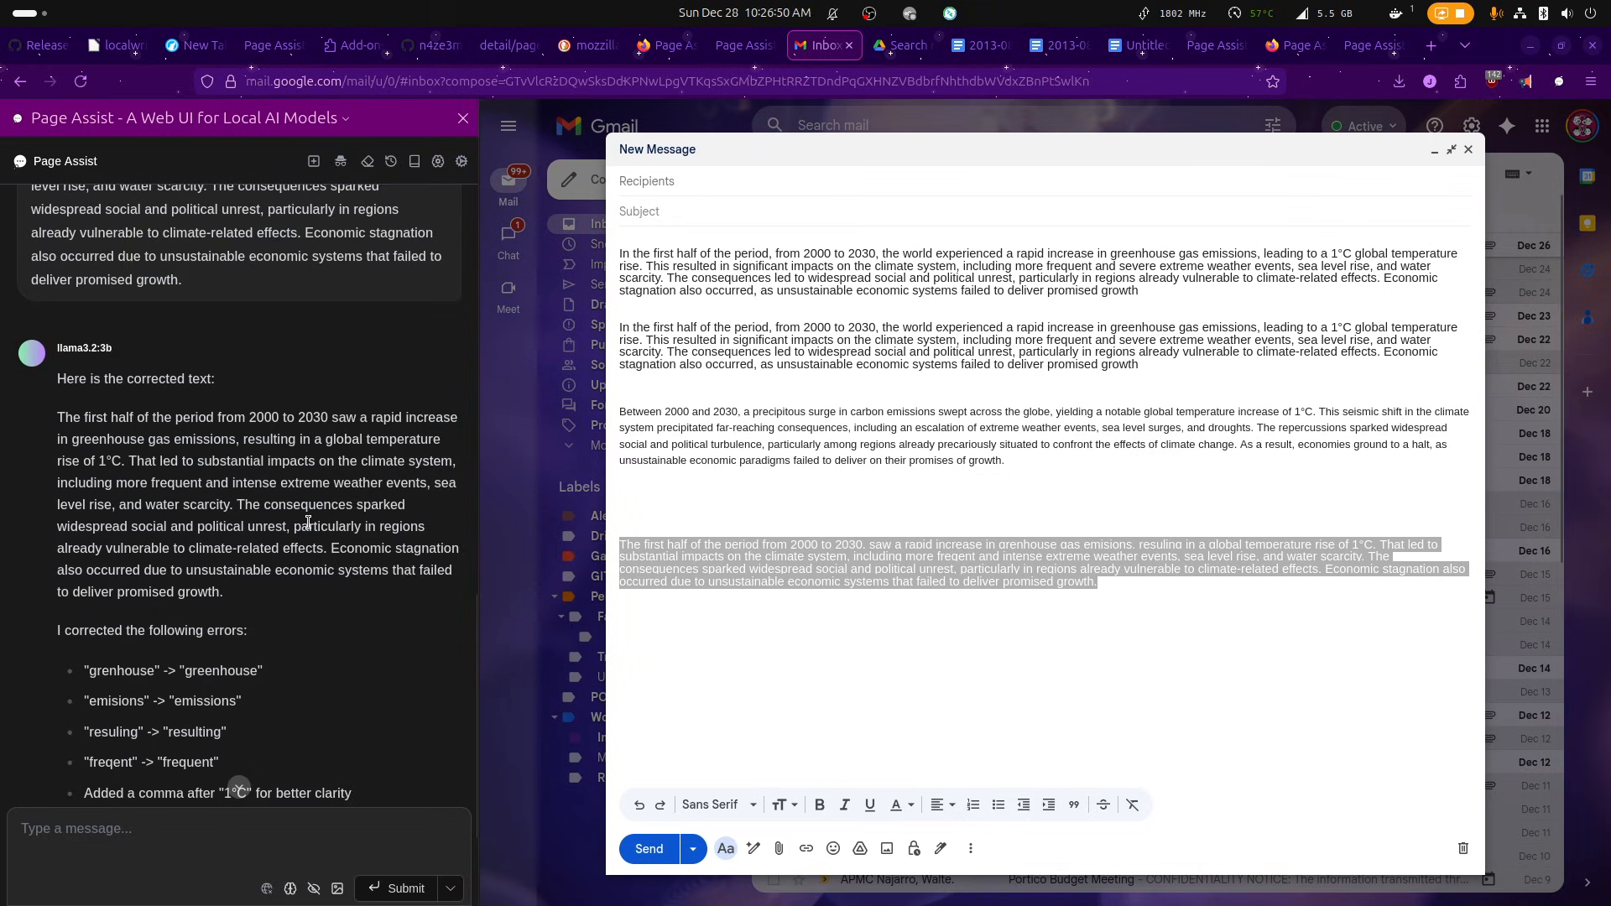
pyautogui.scroll(-1, 312, 529)
pyautogui.scroll(5, 318, 529)
pyautogui.scroll(-4, 324, 526)
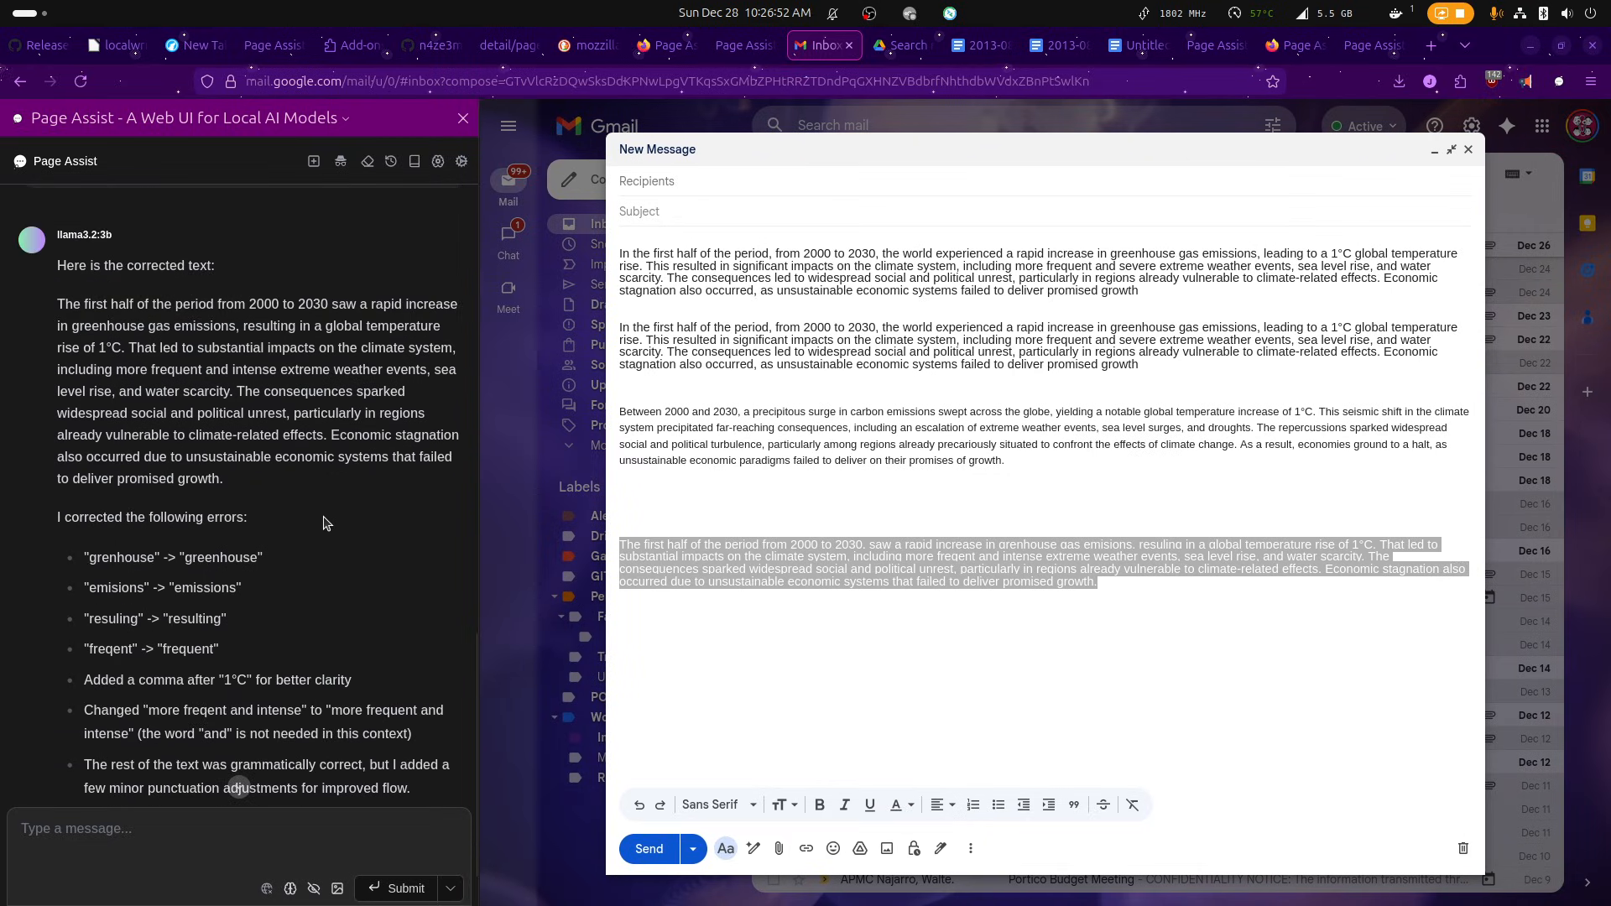
pyautogui.moveTo(89, 556); pyautogui.dragTo(391, 663)
pyautogui.click(361, 553)
# Copy only the corrected paragraph from the Page Assist response and paste it below the misspelled paragraph in the message.
pyautogui.moveTo(262, 489); pyautogui.dragTo(42, 304)
pyautogui.rightClick(65, 309)
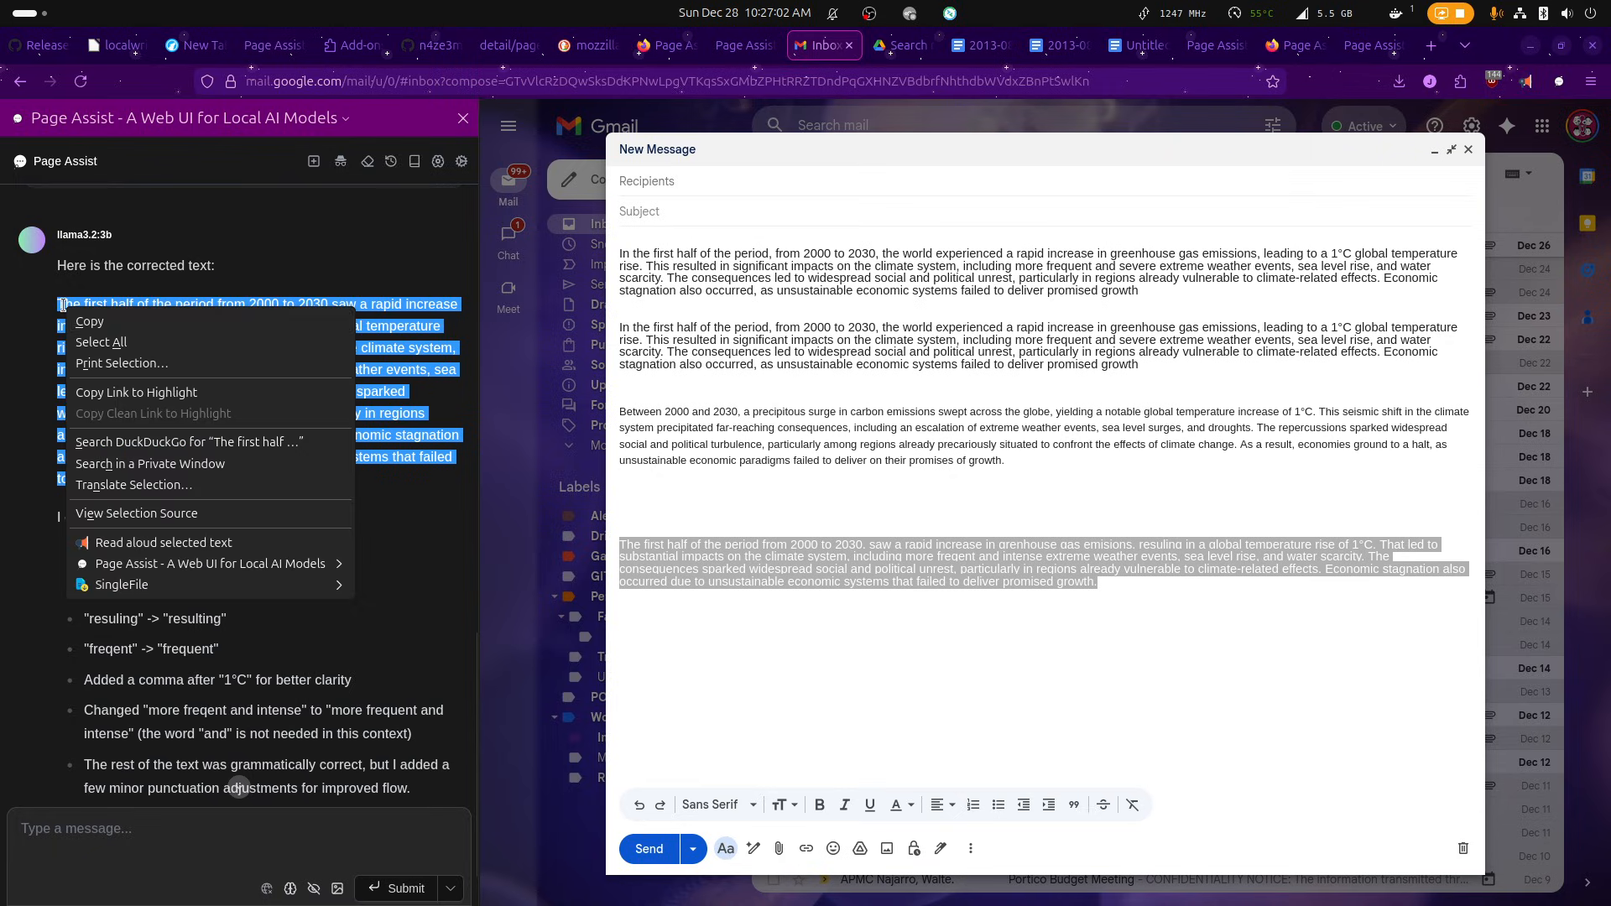
pyautogui.click(89, 327)
pyautogui.click(1125, 600)
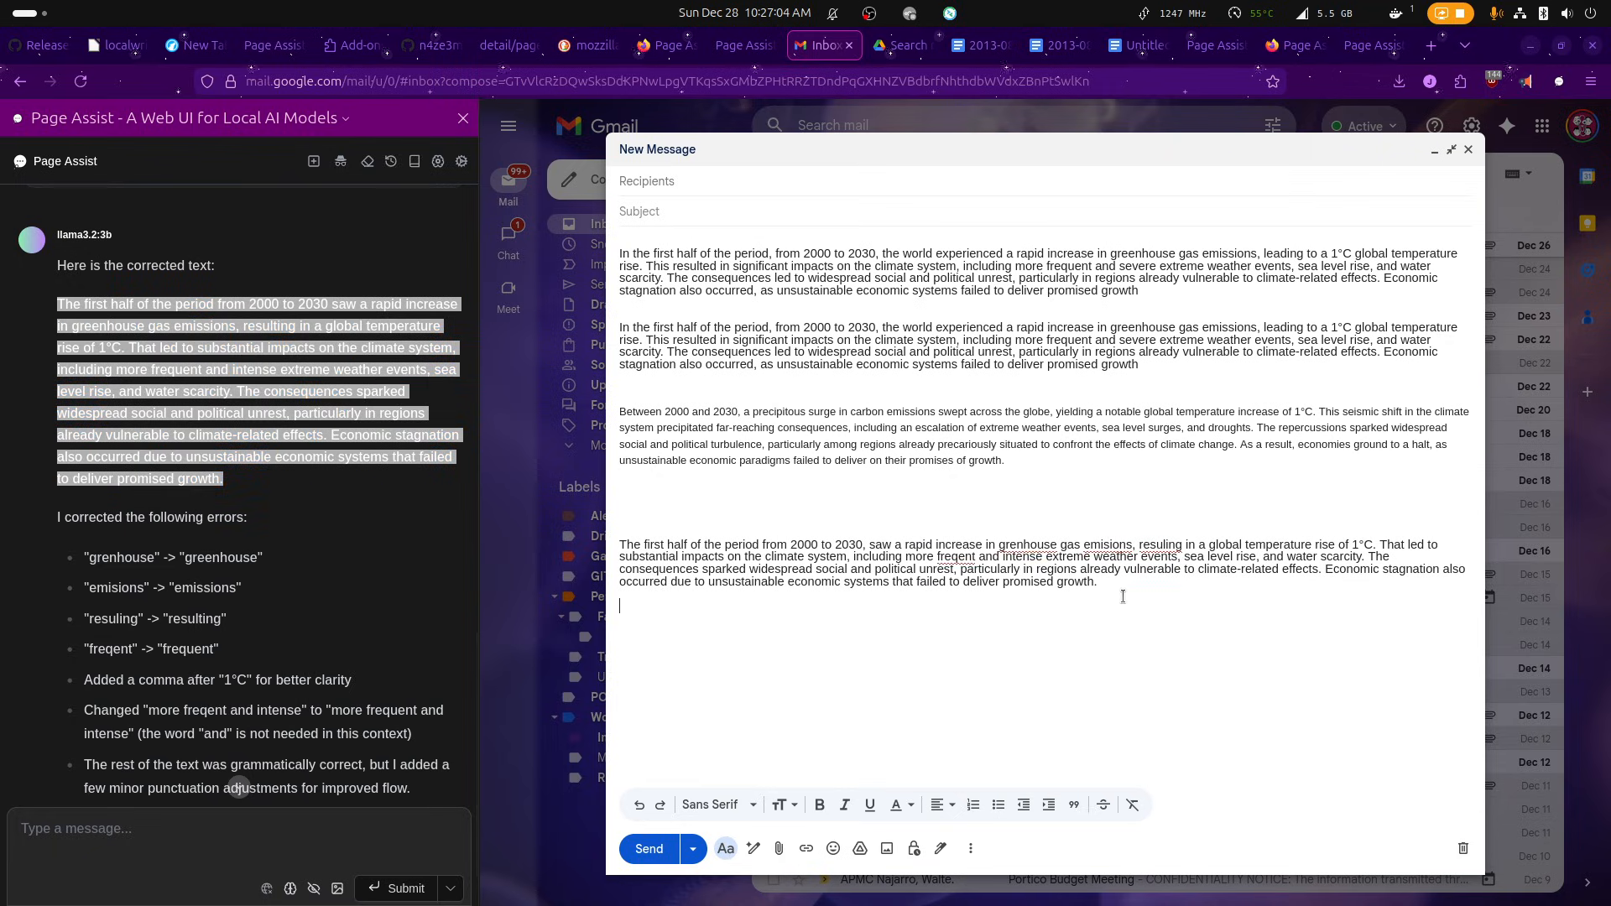
pyautogui.hotkey('ctrl', 'v')
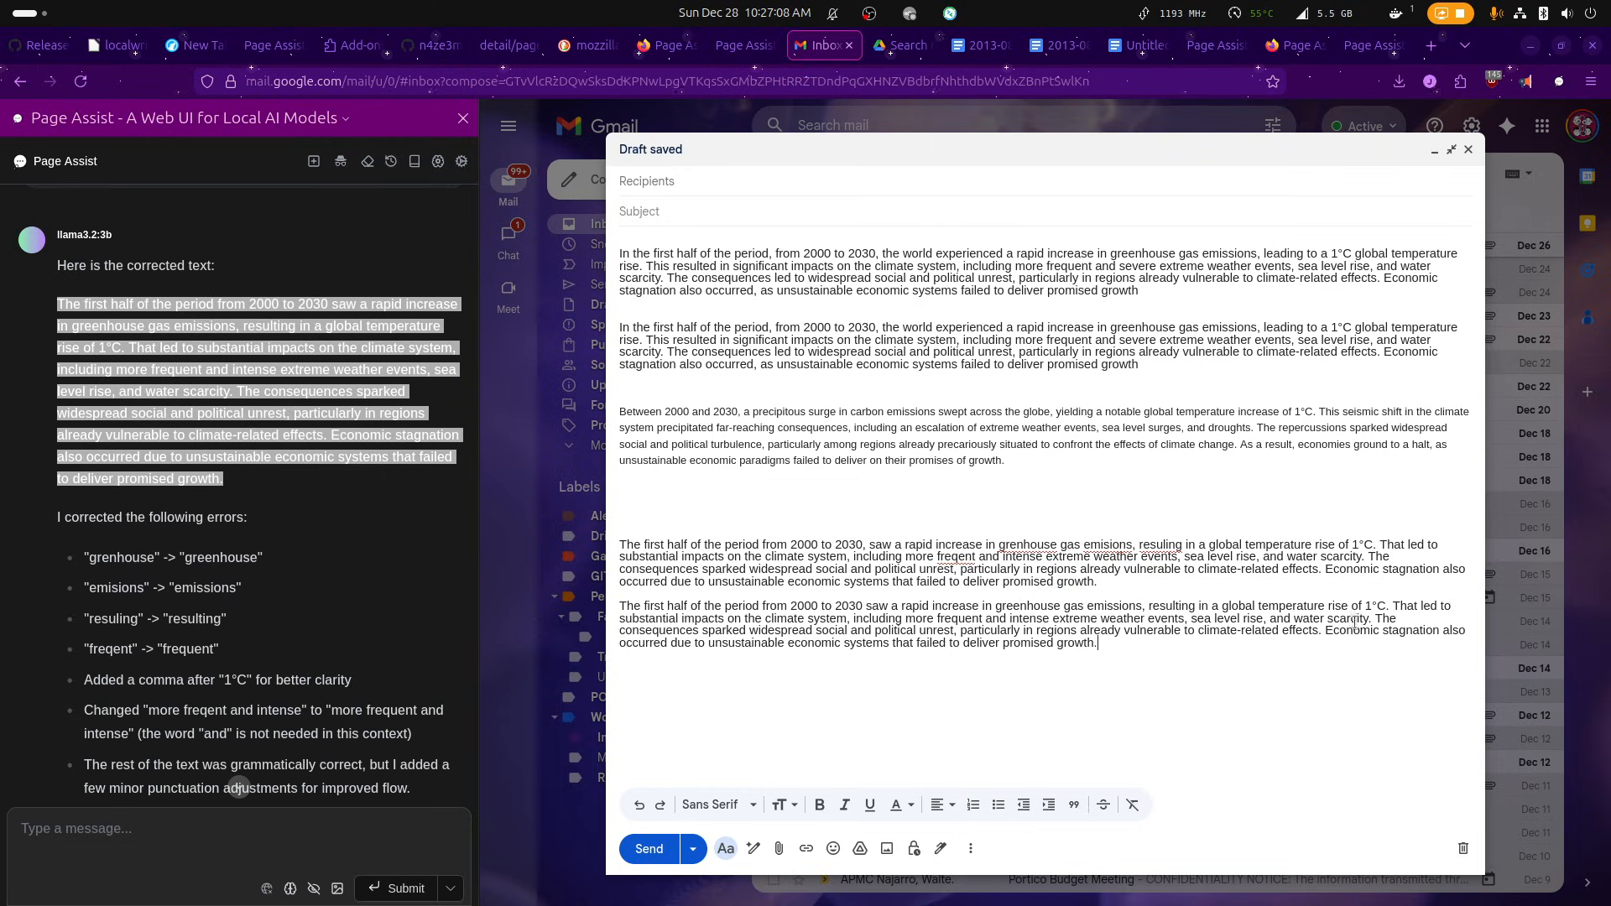
pyautogui.moveTo(1407, 606); pyautogui.dragTo(815, 620)
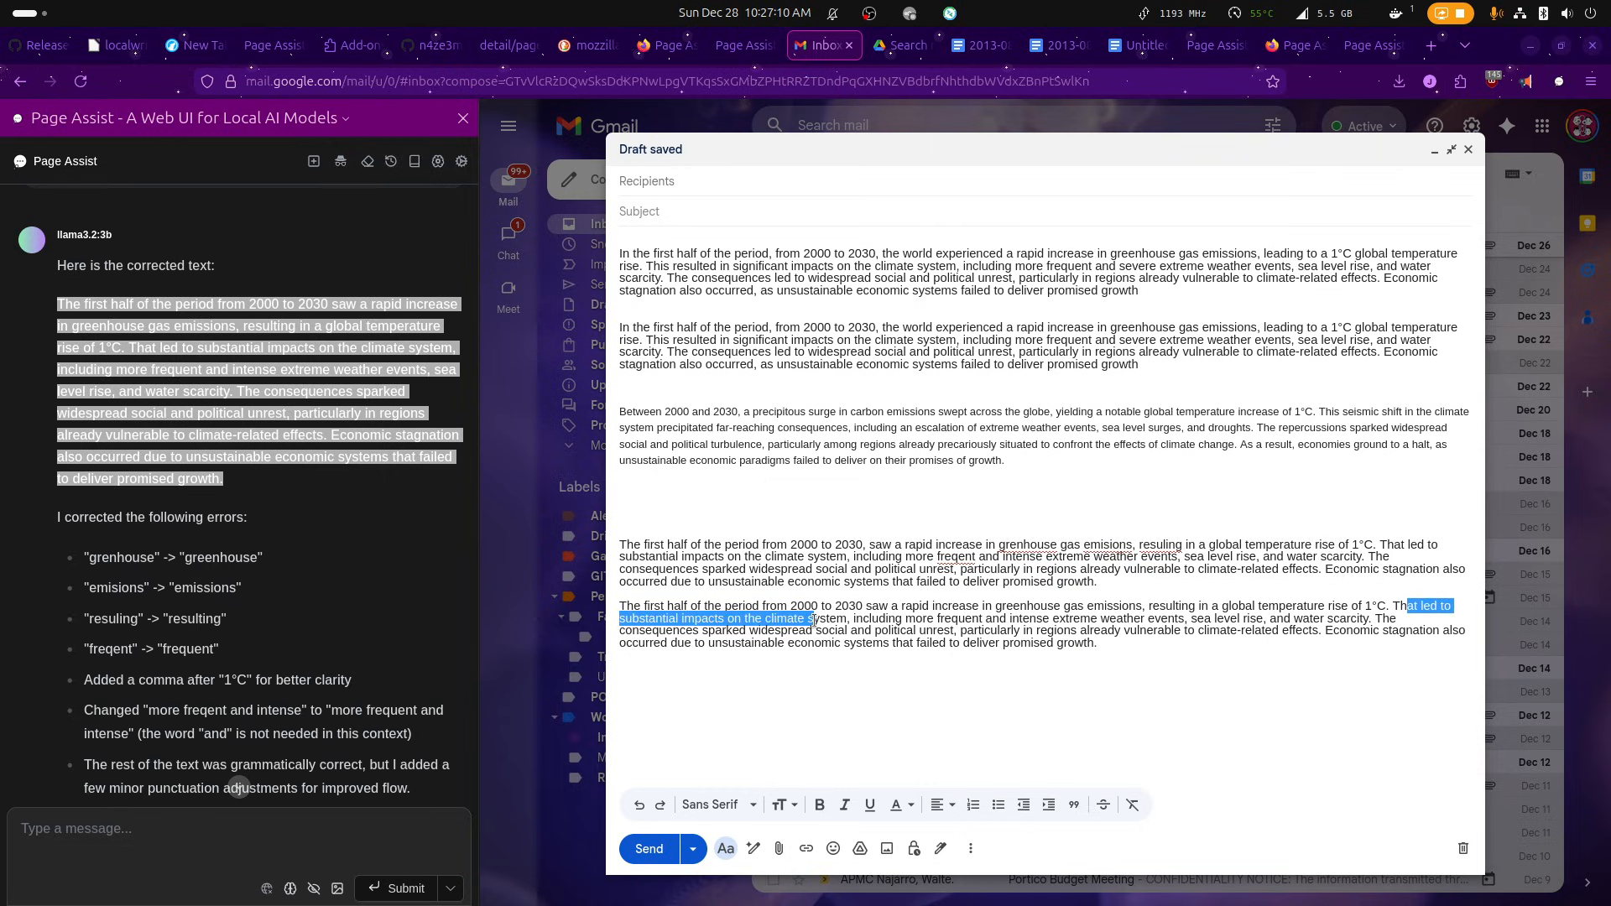
pyautogui.click(1296, 621)
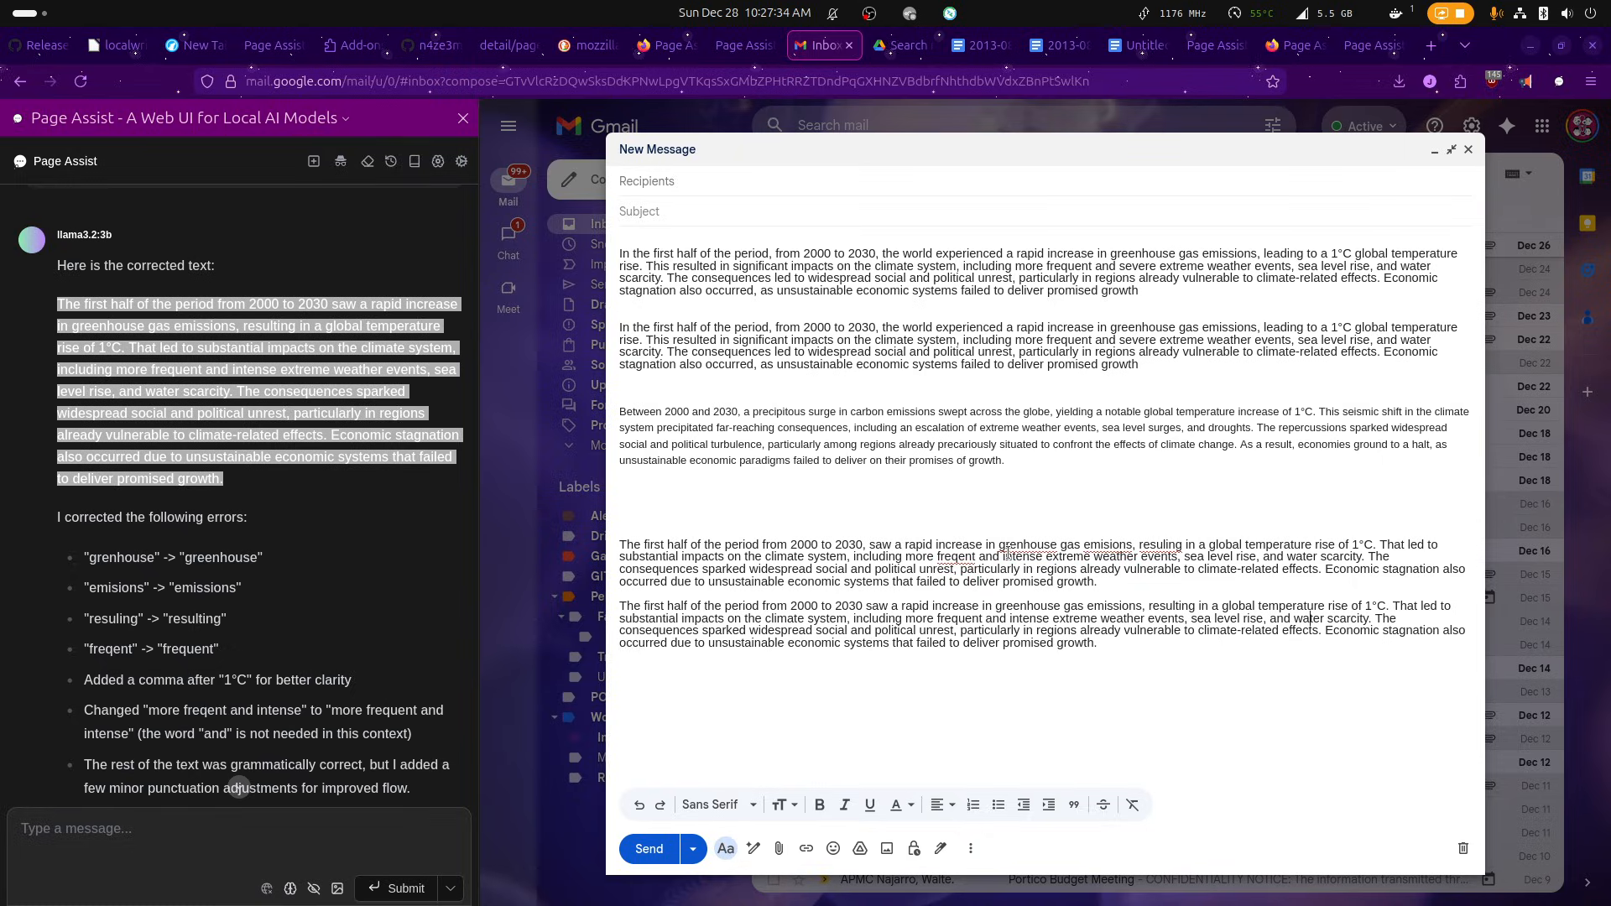
# Switch to the untitled Google Docs document, check the context options for its whole text, and return to the Gmail draft.
pyautogui.click(1153, 54)
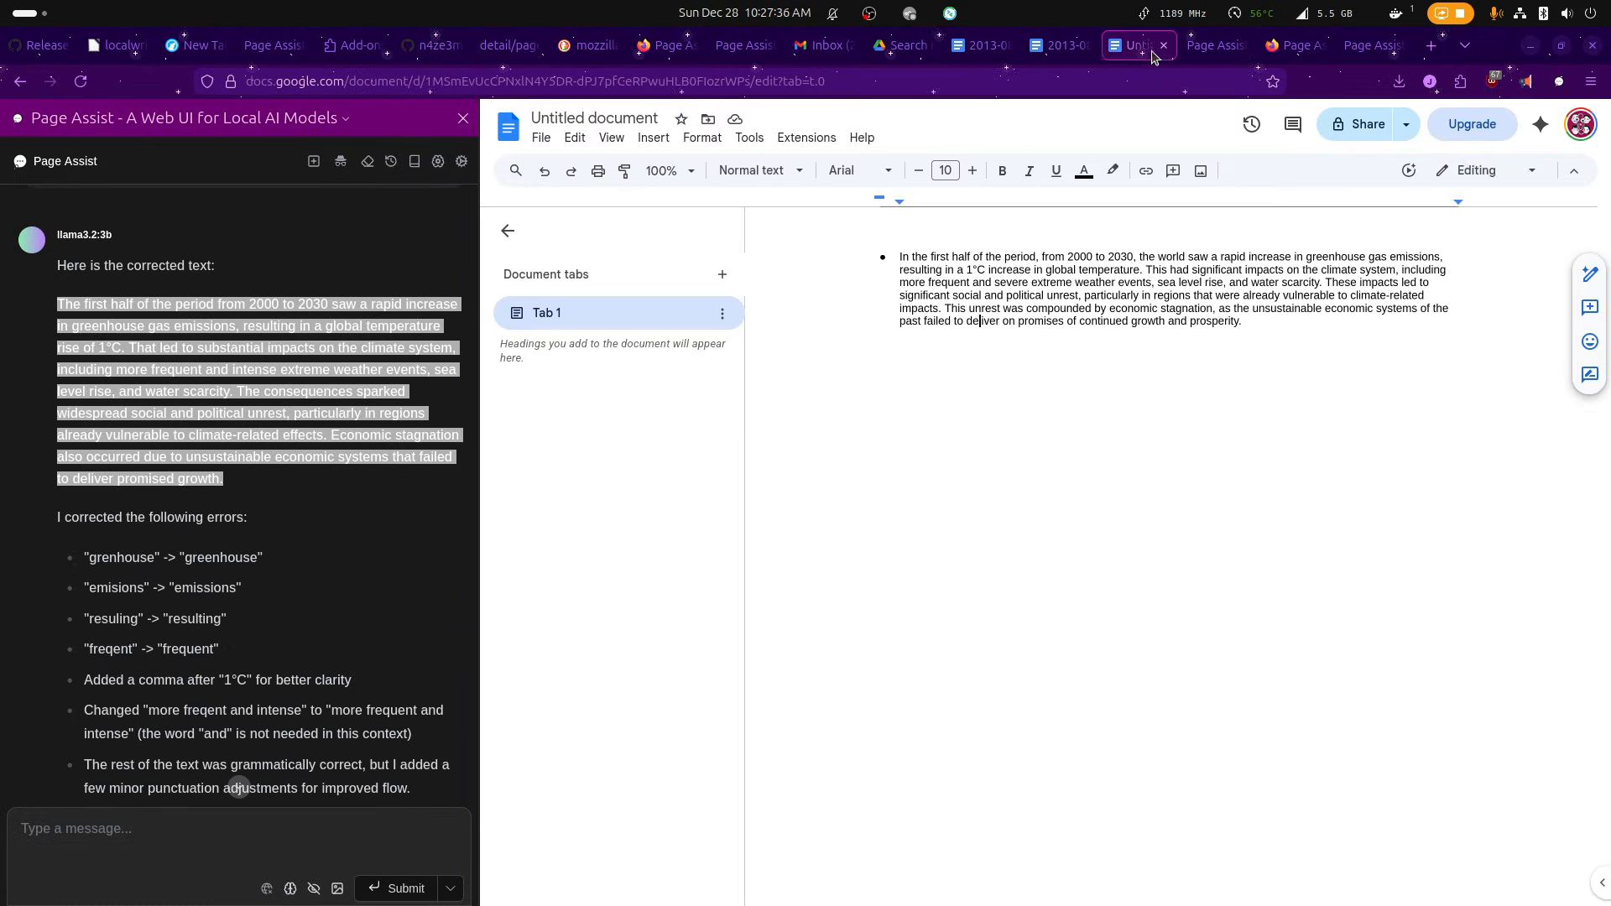
pyautogui.hotkey('ctrl', 'a')
pyautogui.rightClick(1094, 295)
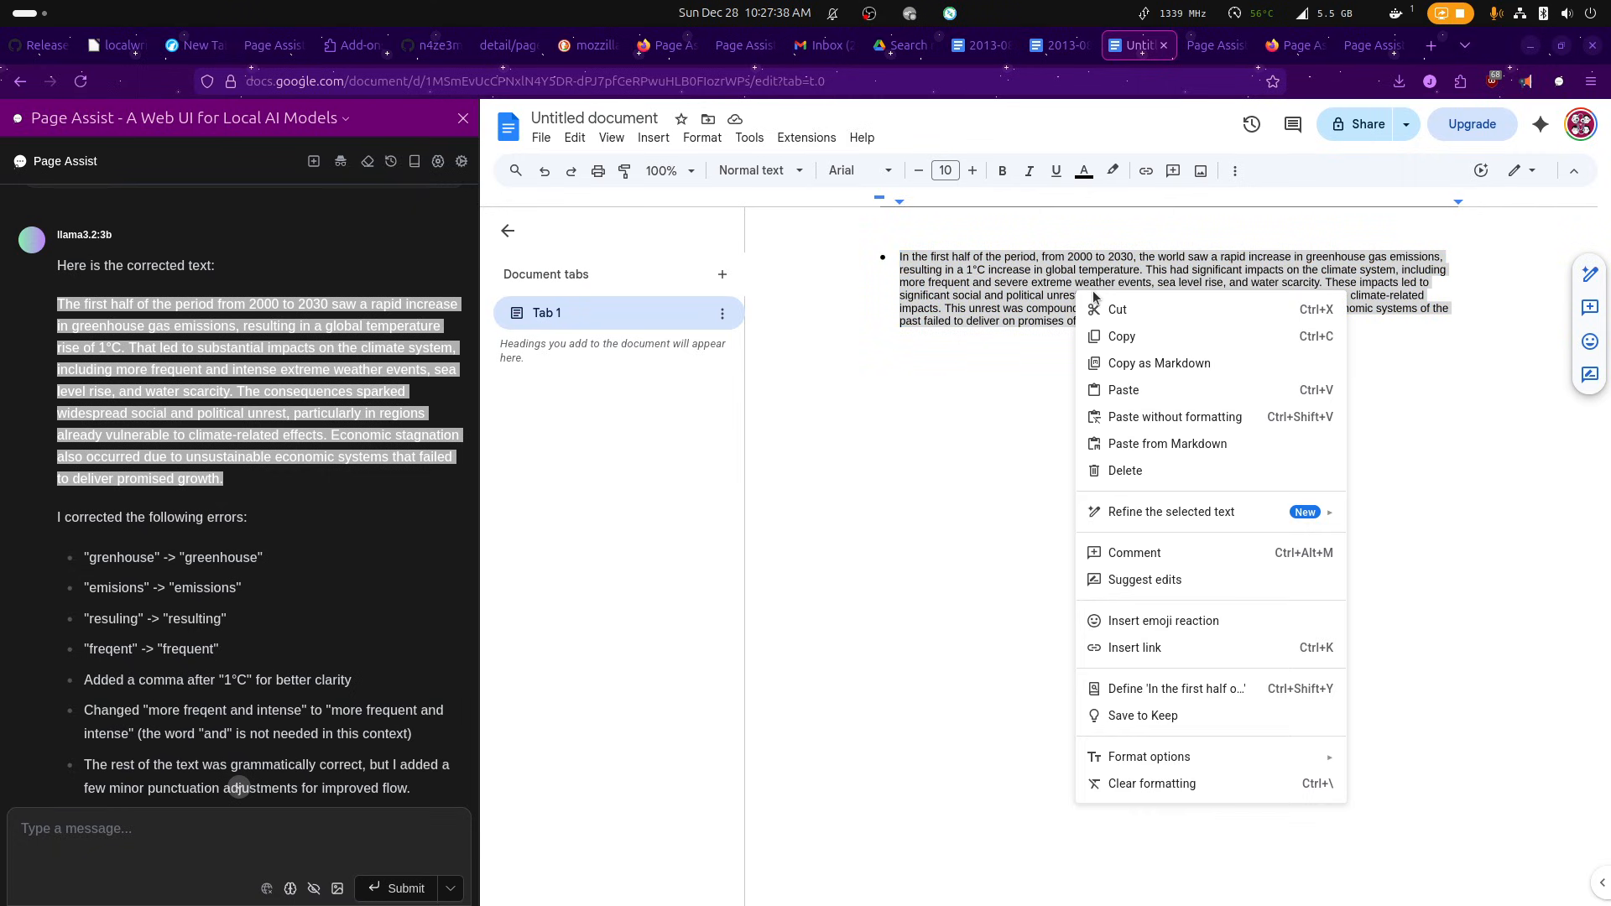
pyautogui.moveTo(1301, 514)
pyautogui.click(828, 53)
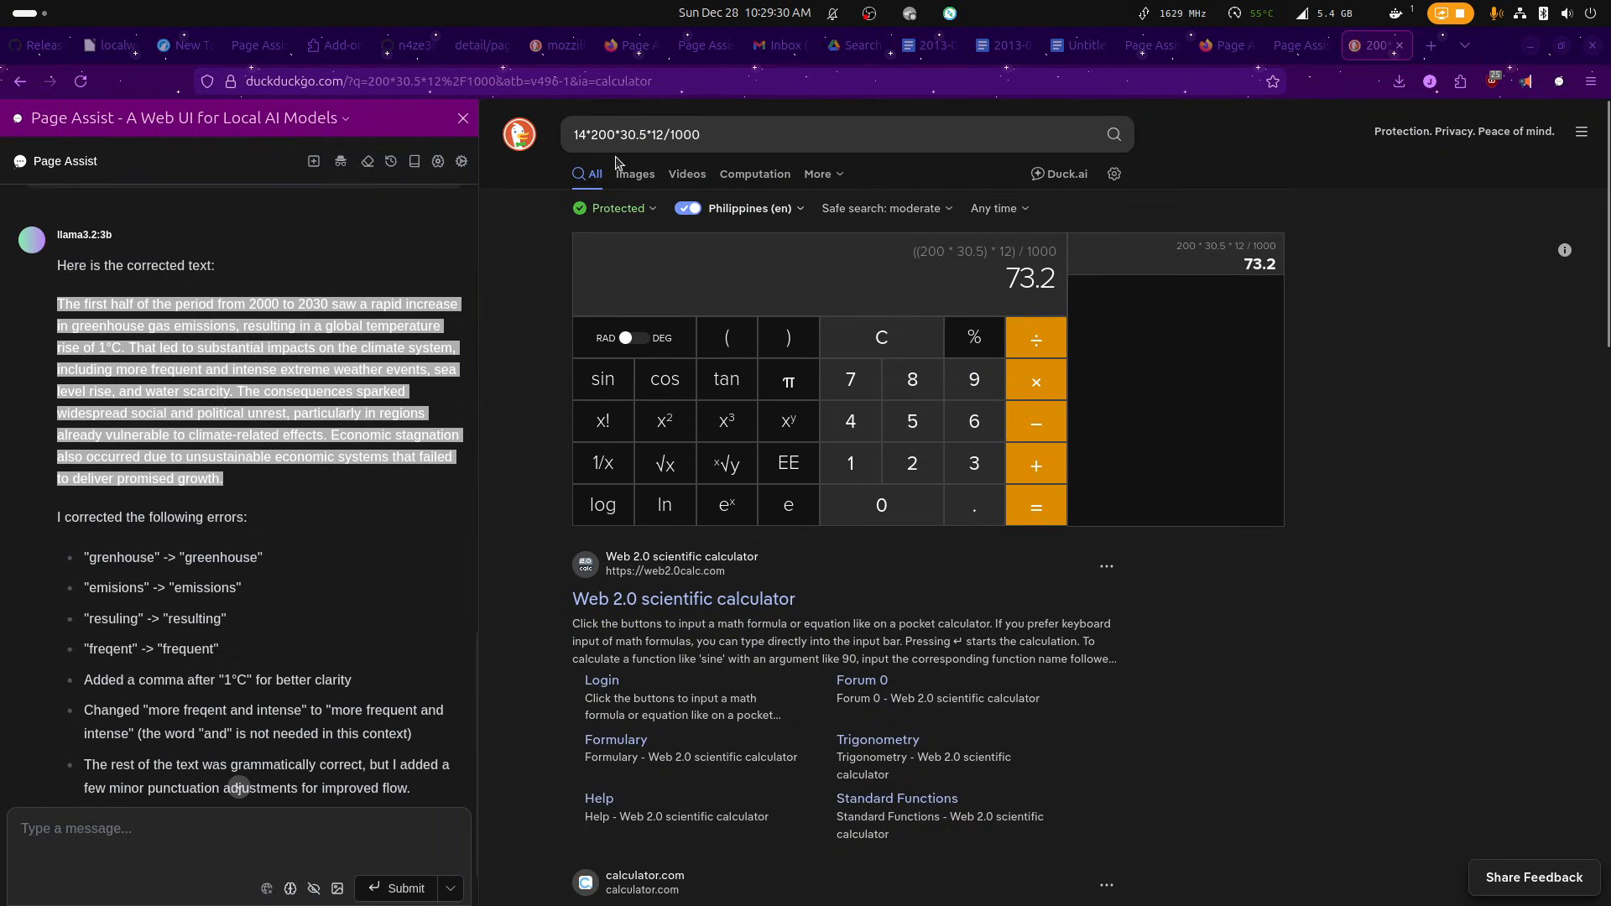
# Highlight the factors of 14*200*30.5*12/1000 one after another in the DuckDuckGo search field, then run the calculation.
pyautogui.doubleClick(585, 132)
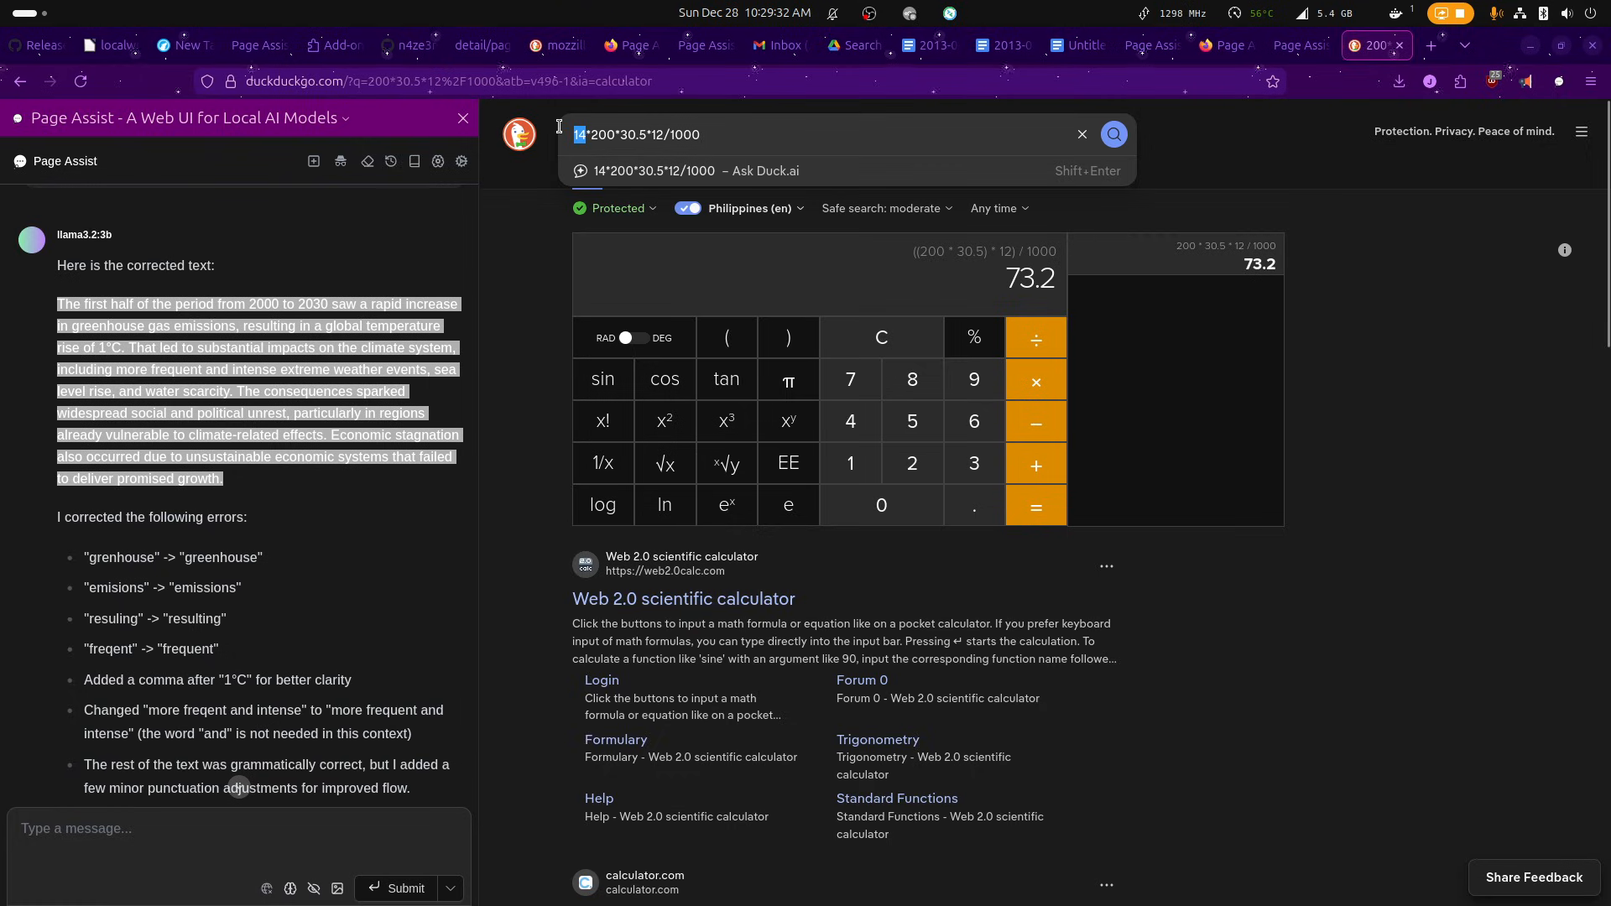
pyautogui.press('Right')
pyautogui.press('Right')
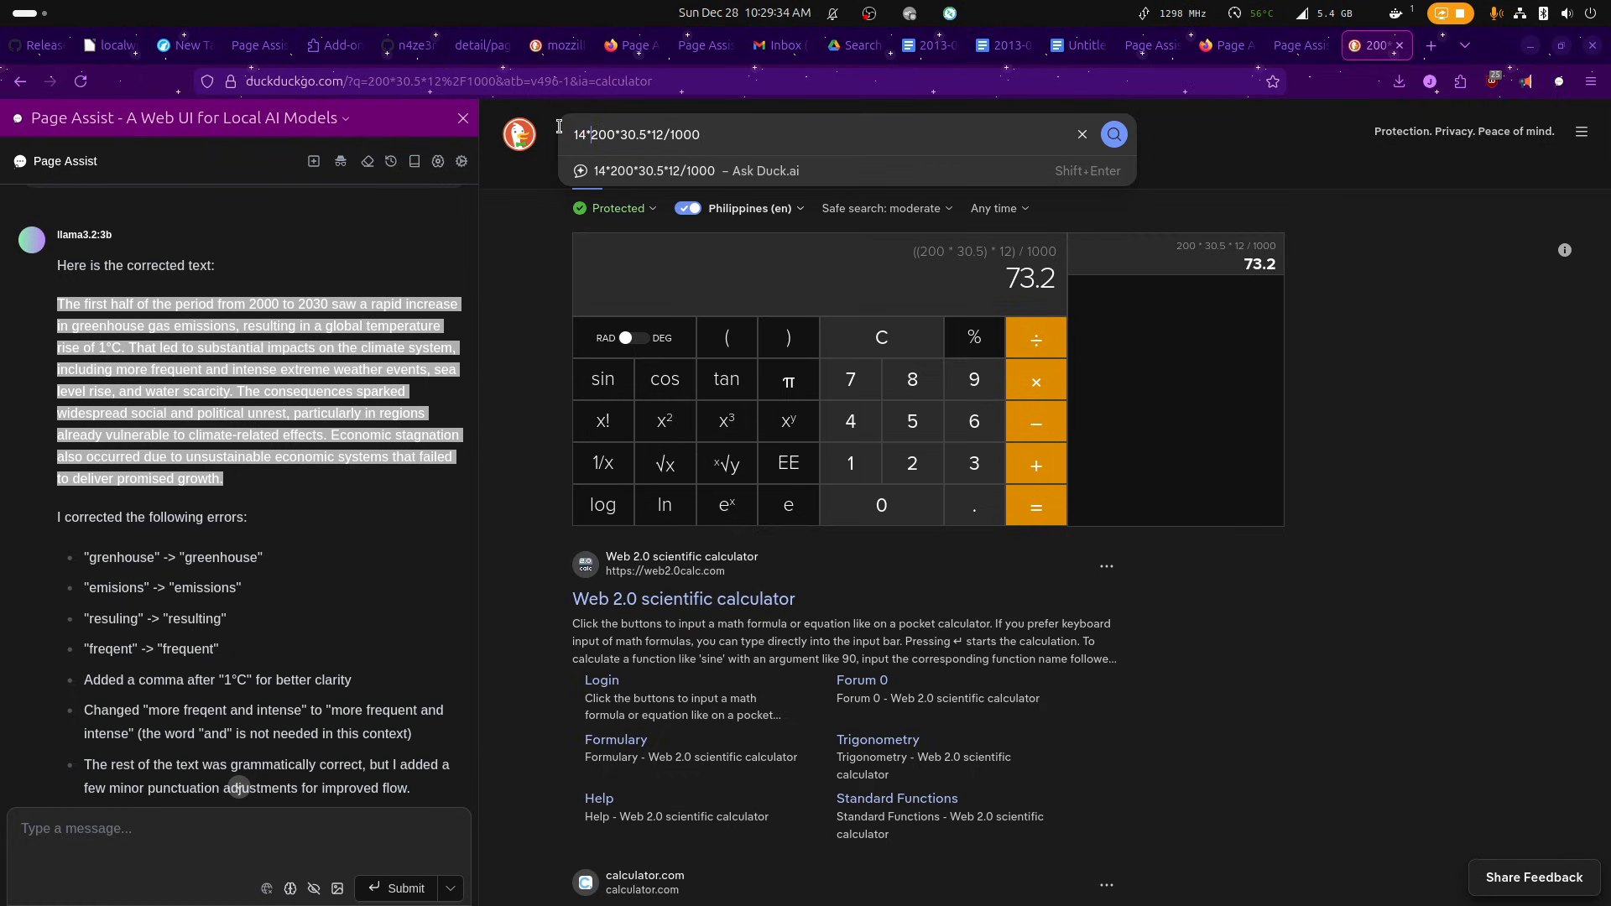
pyautogui.hotkey('shift', 'Right')
pyautogui.hotkey('shift', 'Right')
pyautogui.hotkey('shift', 'Right')
pyautogui.press('Right')
pyautogui.press('Right')
pyautogui.hotkey('shift', 'Right')
pyautogui.hotkey('shift', 'Right')
pyautogui.hotkey('shift', 'Right')
pyautogui.hotkey('shift', 'Left')
pyautogui.hotkey('shift', 'Right')
pyautogui.hotkey('shift', 'Right')
pyautogui.press('Right')
pyautogui.press('Right')
pyautogui.hotkey('shift', 'Right')
pyautogui.hotkey('shift', 'Right')
pyautogui.hotkey('shift', 'Right')
pyautogui.press('Right')
pyautogui.press('Return')
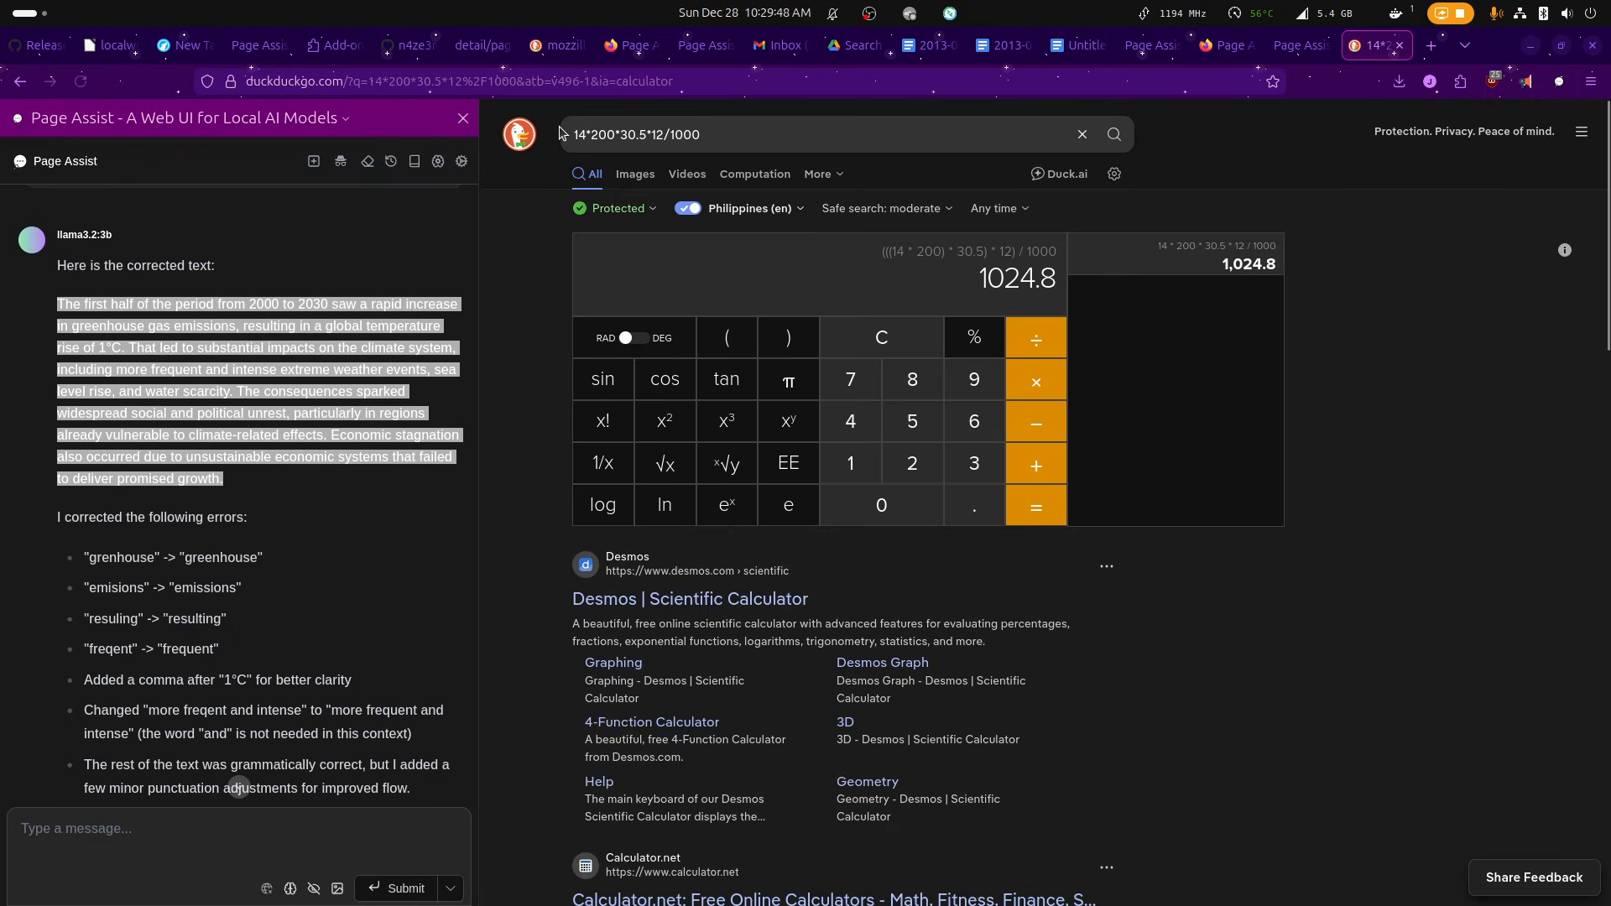